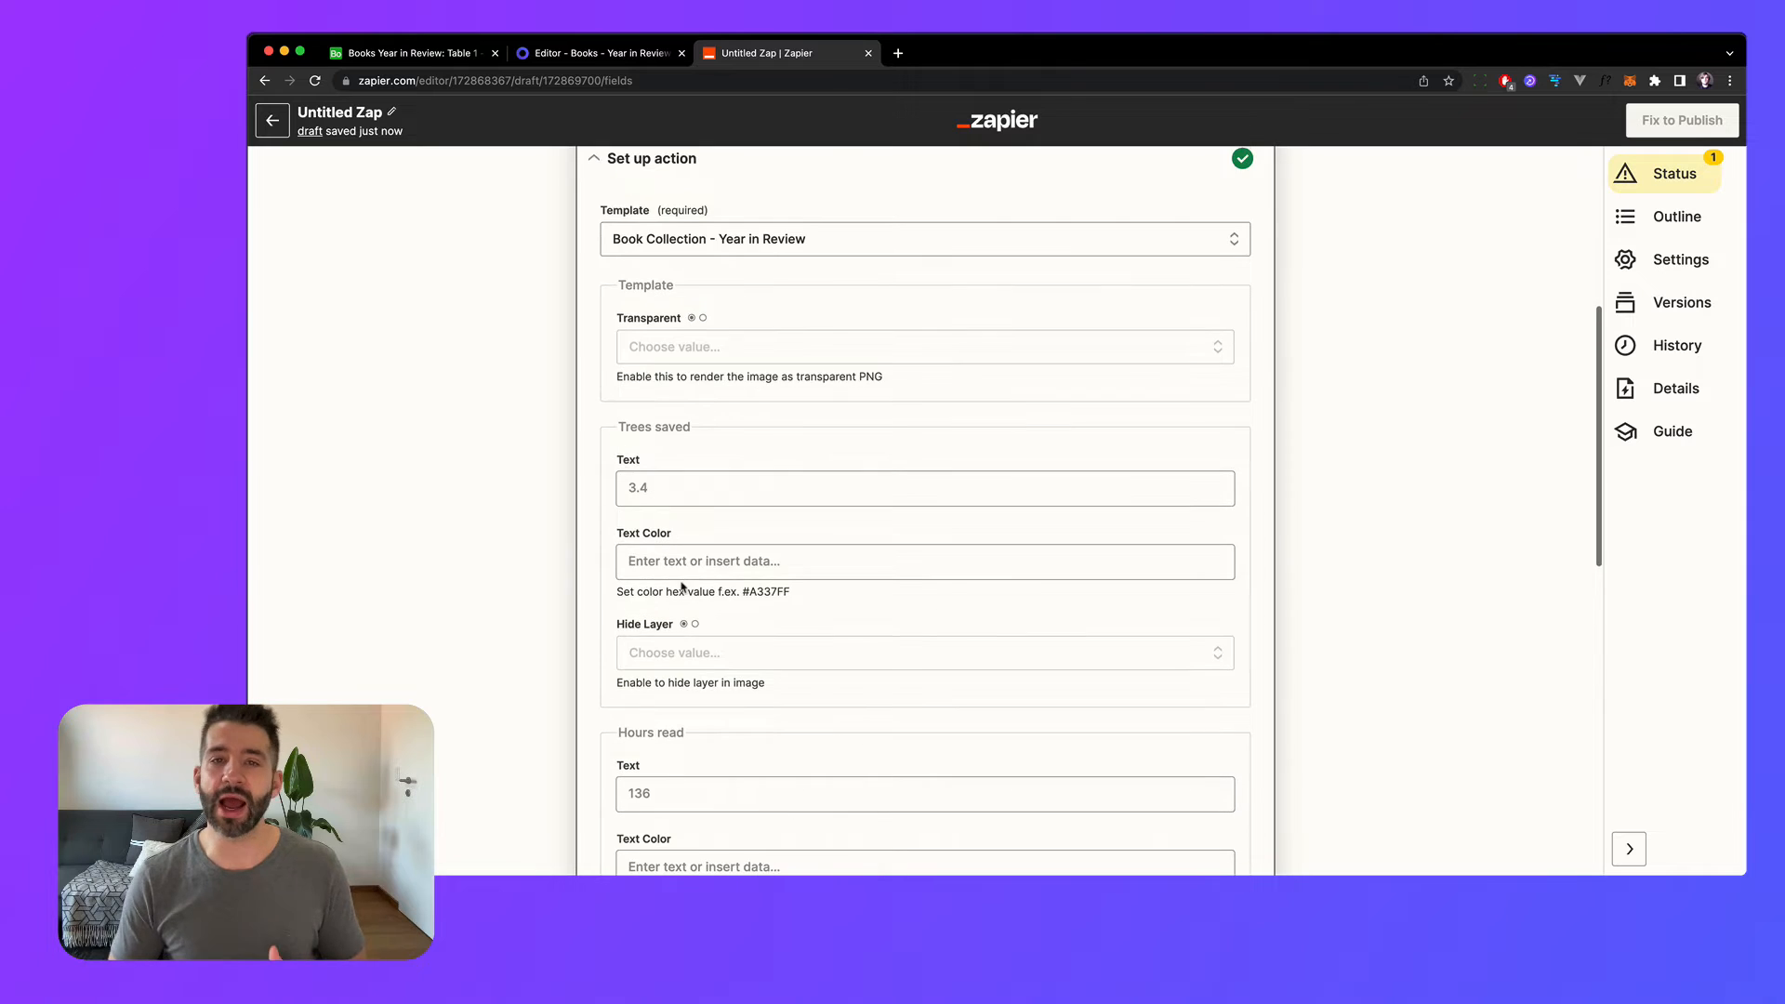
# Step: Review the field sections for the Book Collection - Year in Review template in the Create Image action's setup
pyautogui.scroll(-1, 674, 558)
pyautogui.scroll(-5, 674, 616)
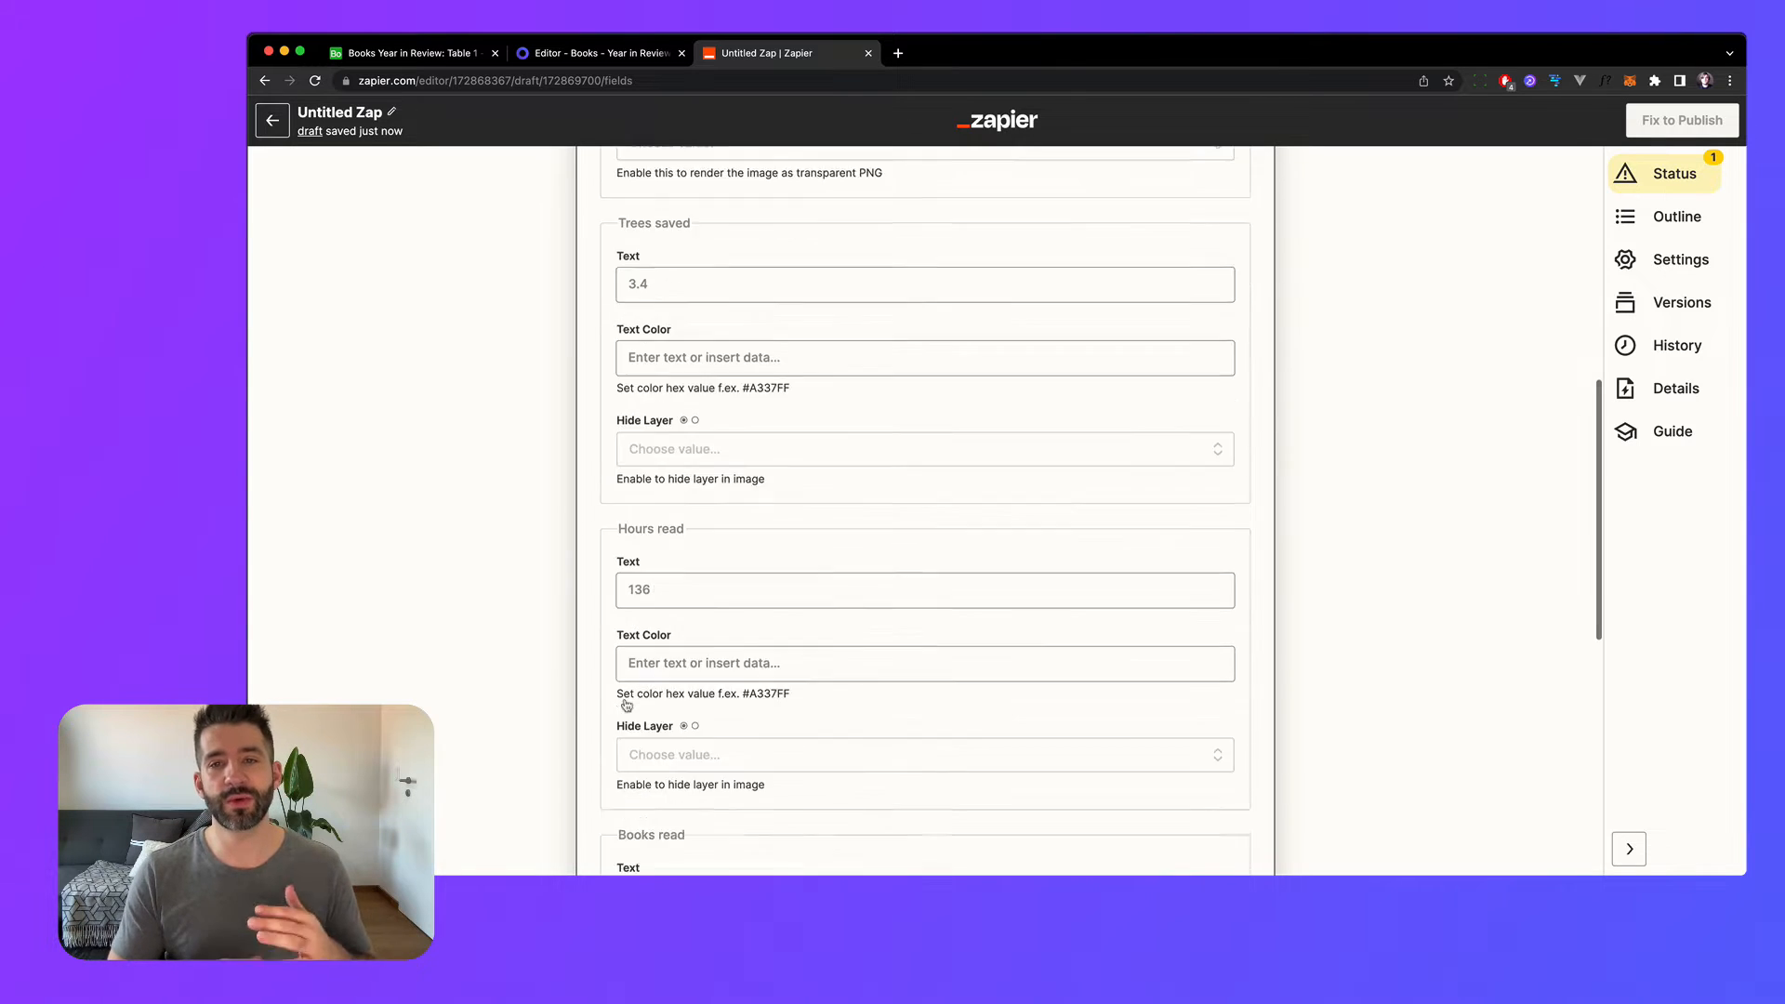
pyautogui.scroll(-3, 666, 609)
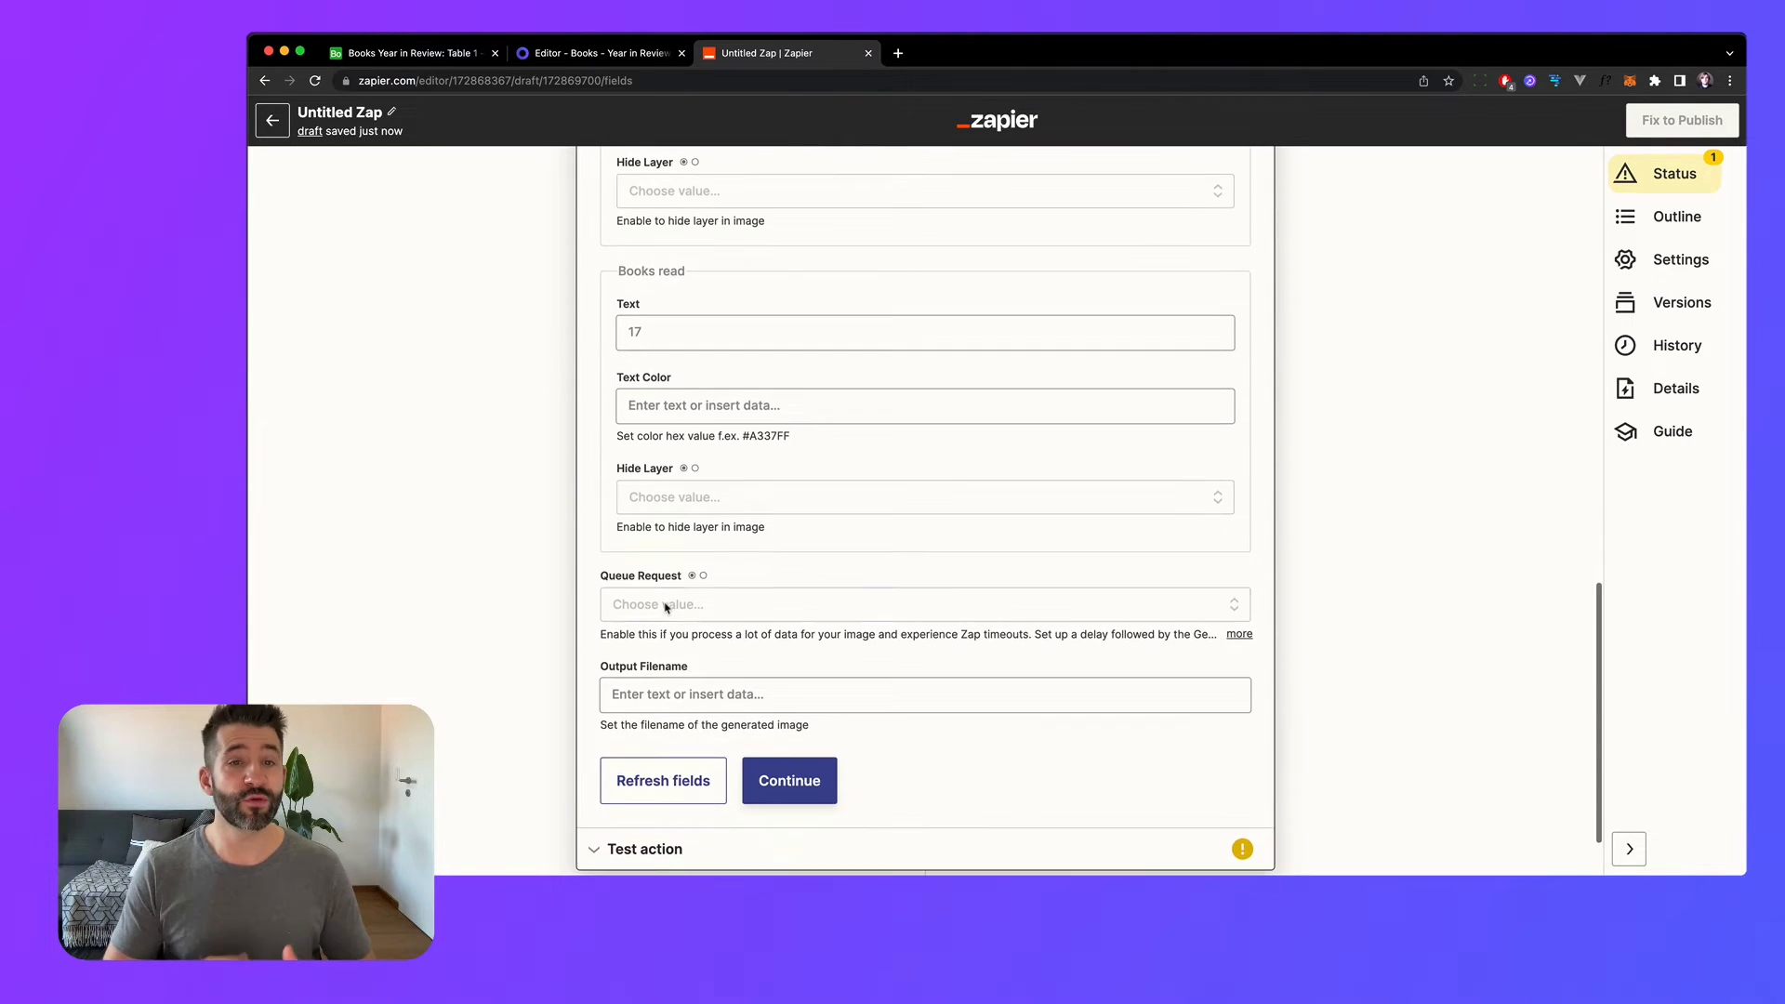
pyautogui.scroll(12, 689, 626)
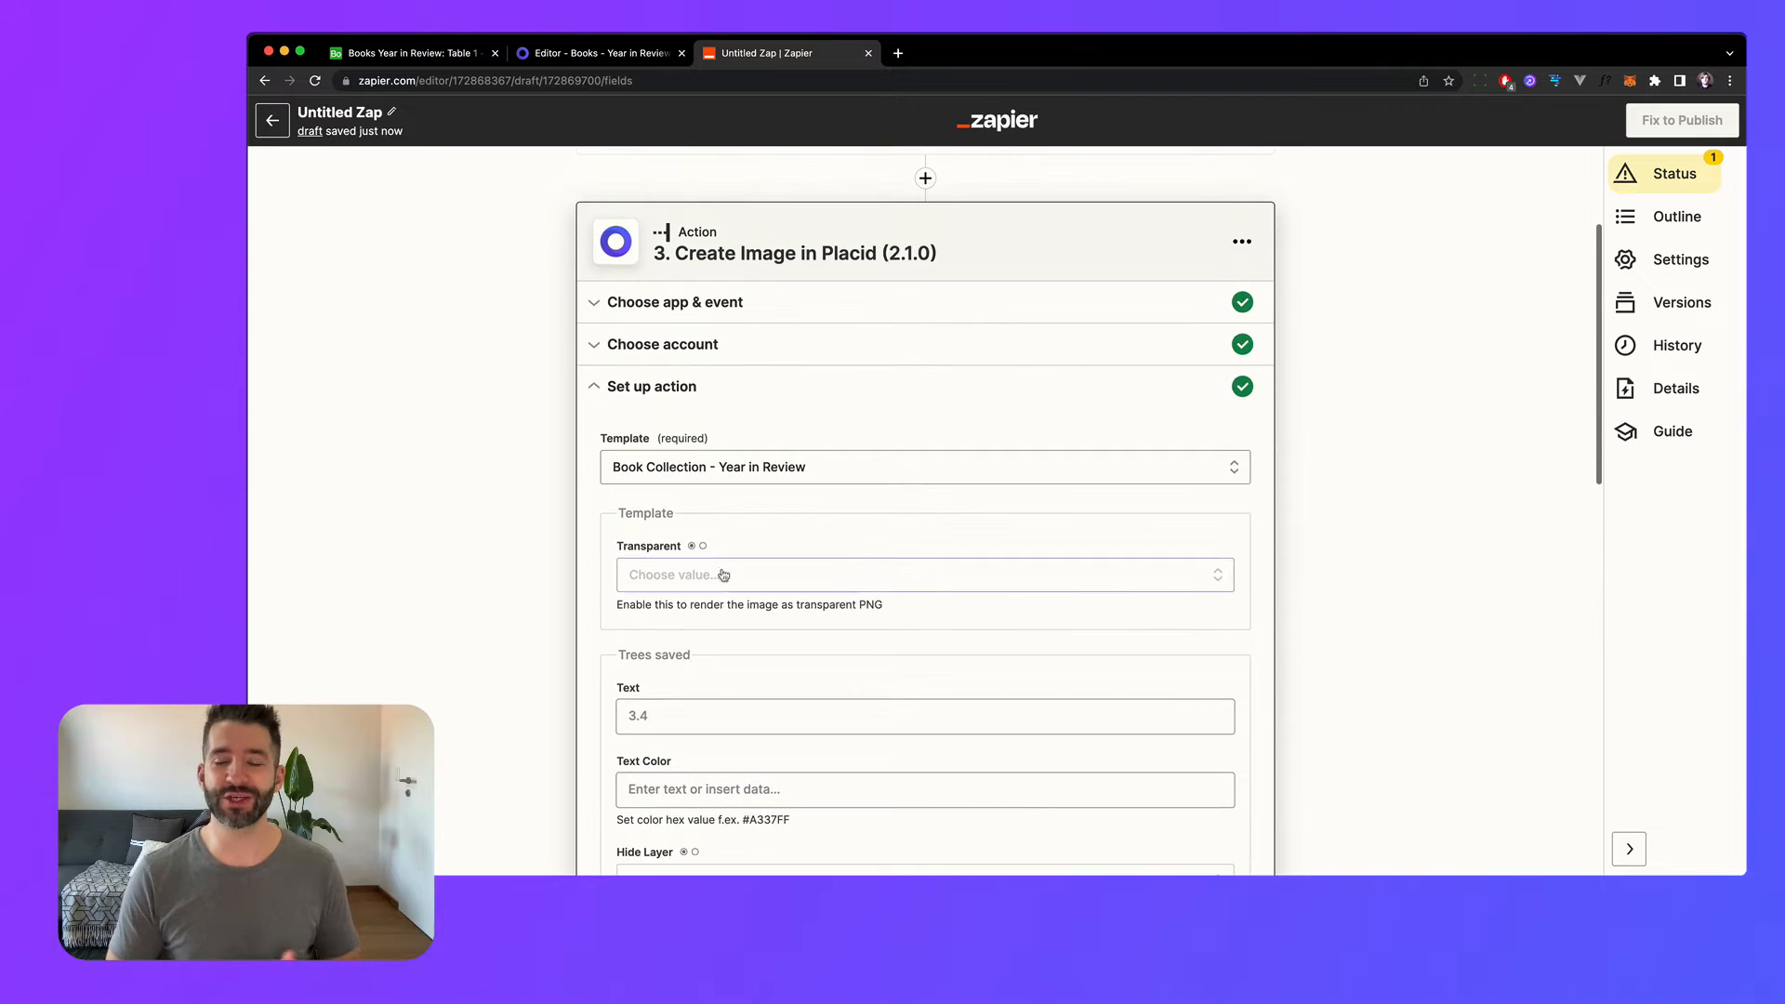
pyautogui.scroll(-1, 686, 677)
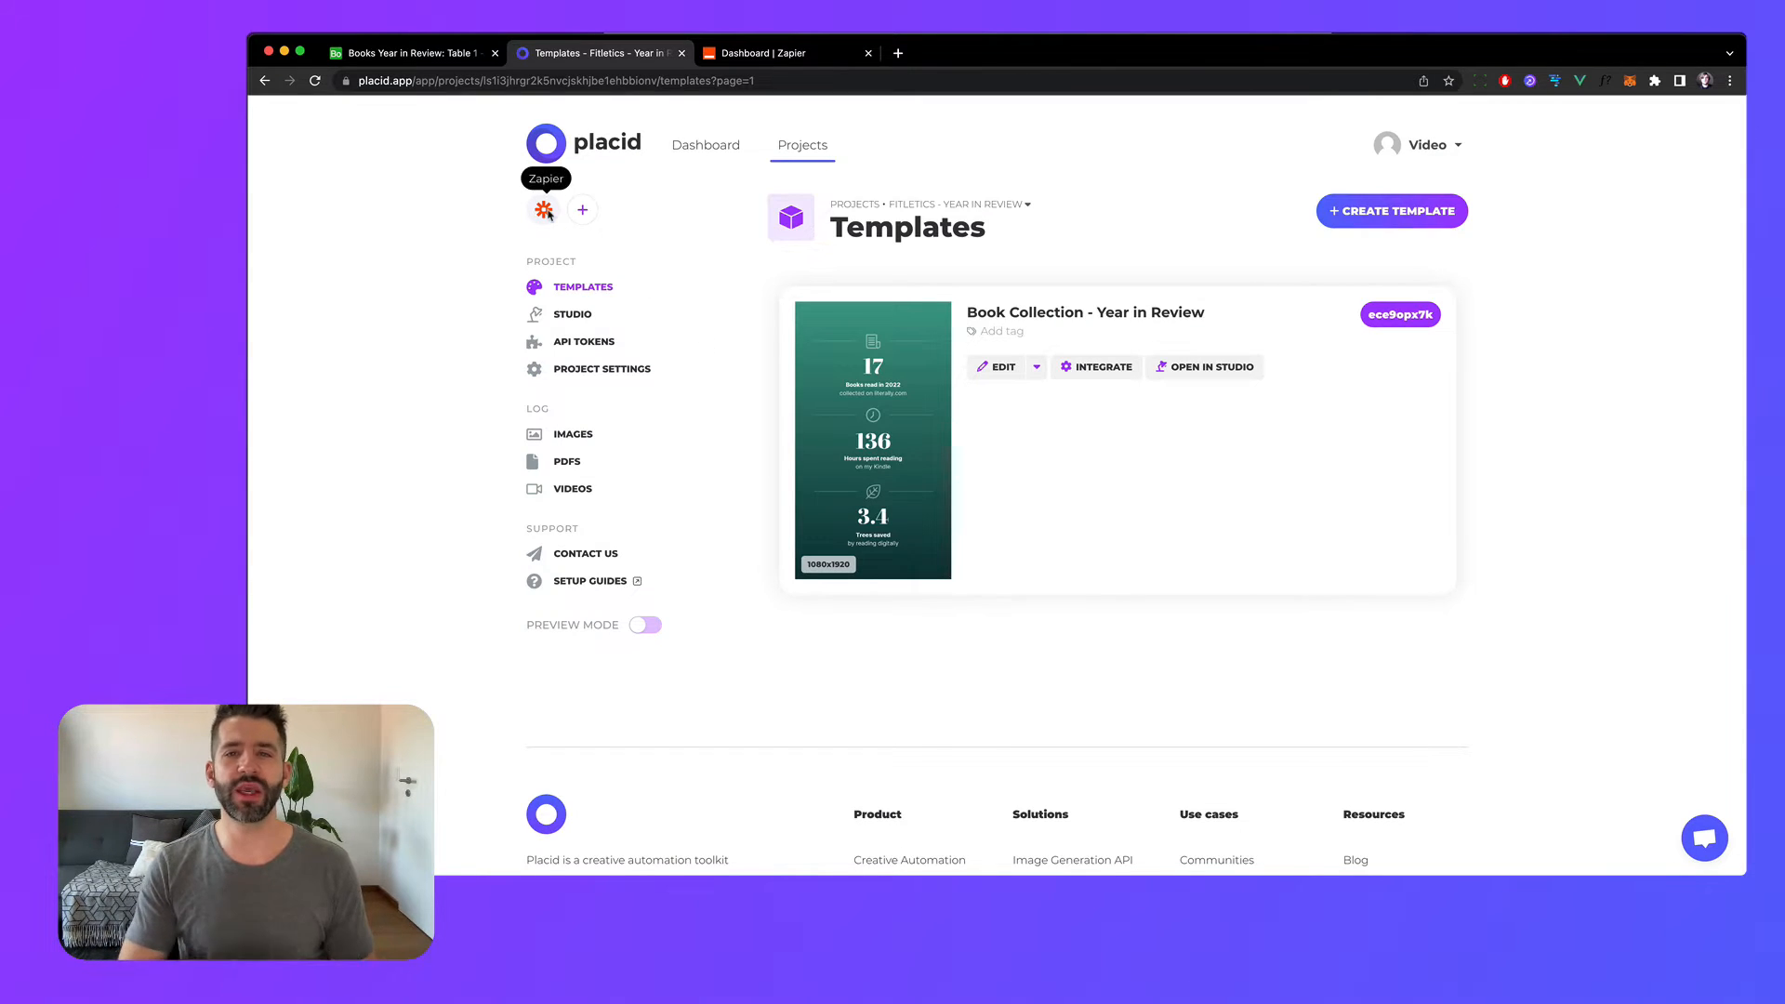
# Step: In the Book Collection - Year in Review template, move the bg layer's dark gradient stop to 68 and try out preset gradient fills
pyautogui.click(997, 366)
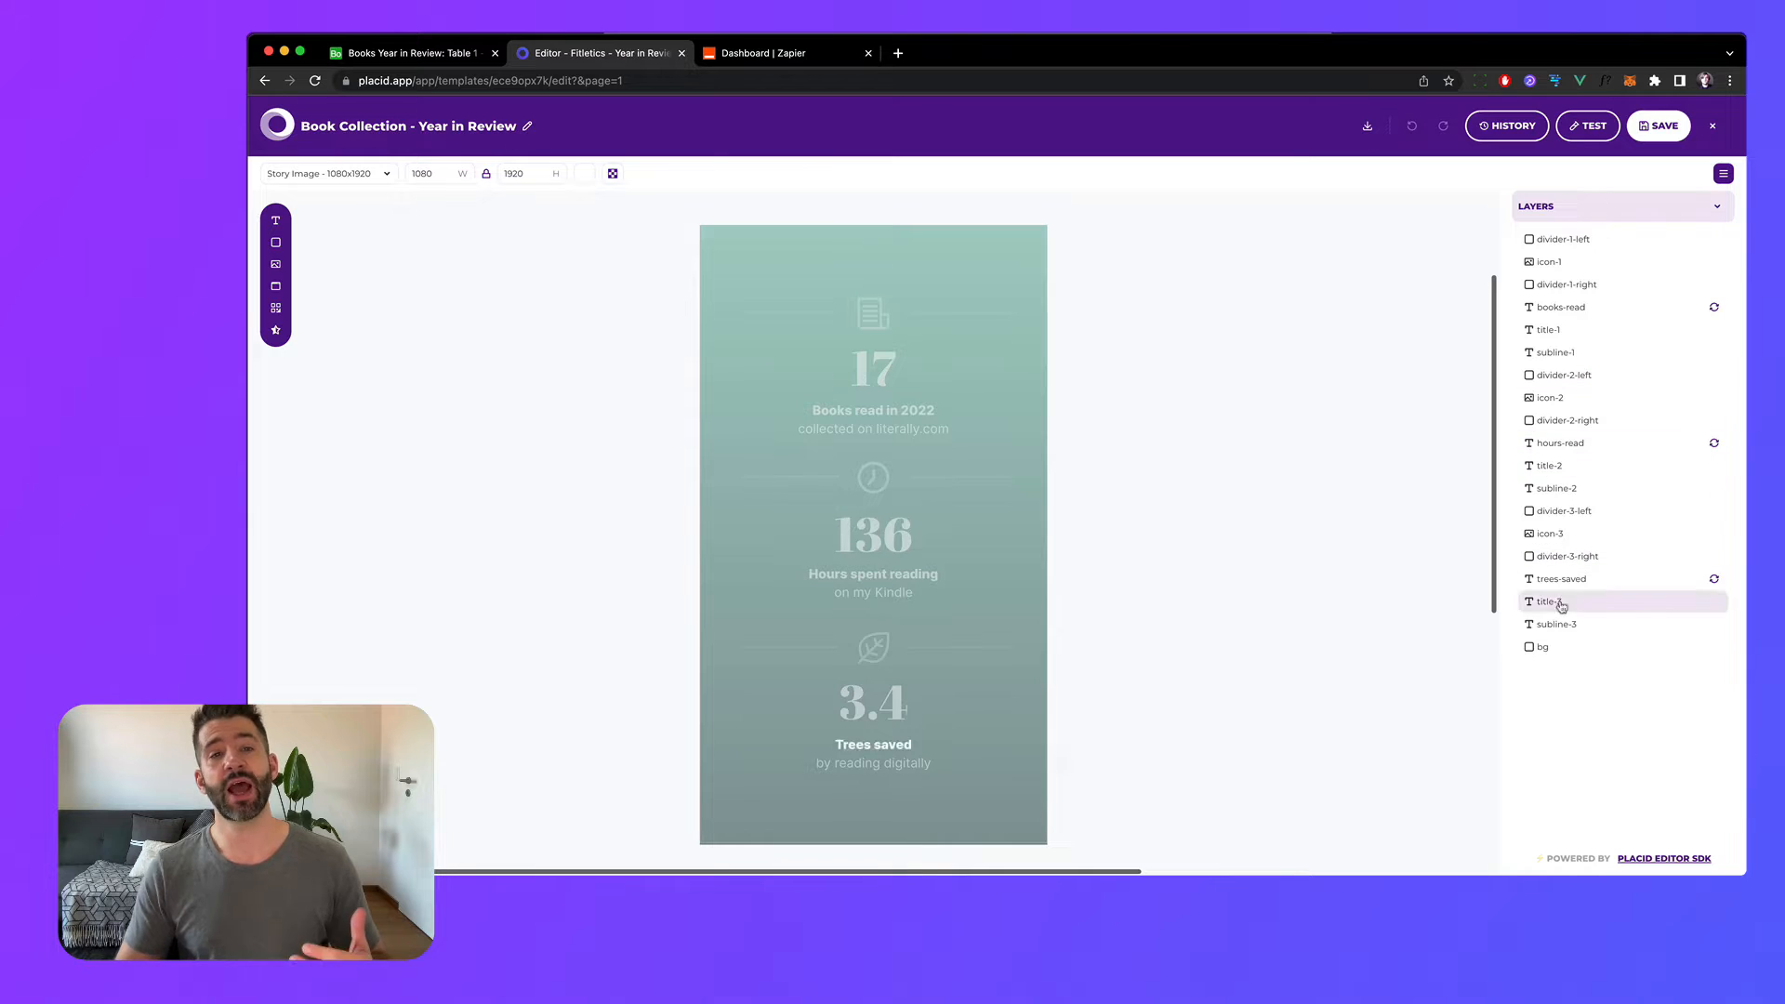
pyautogui.click(1544, 648)
pyautogui.scroll(-3, 1581, 641)
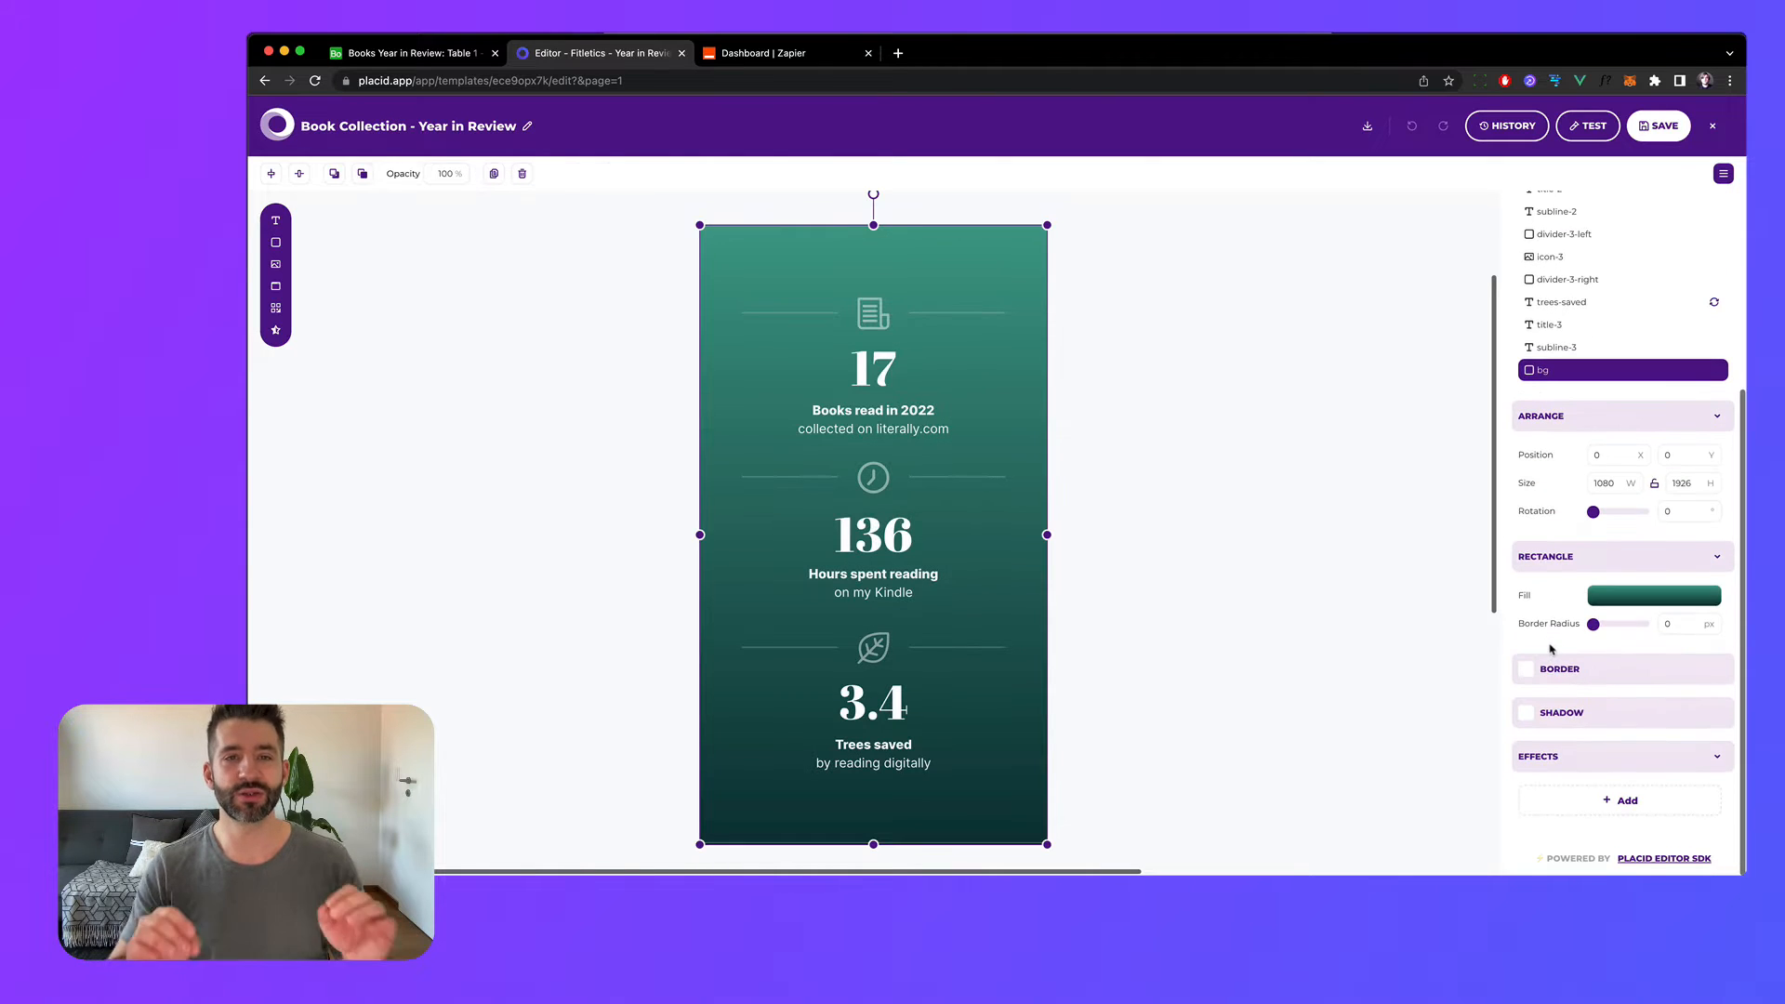
pyautogui.click(1646, 596)
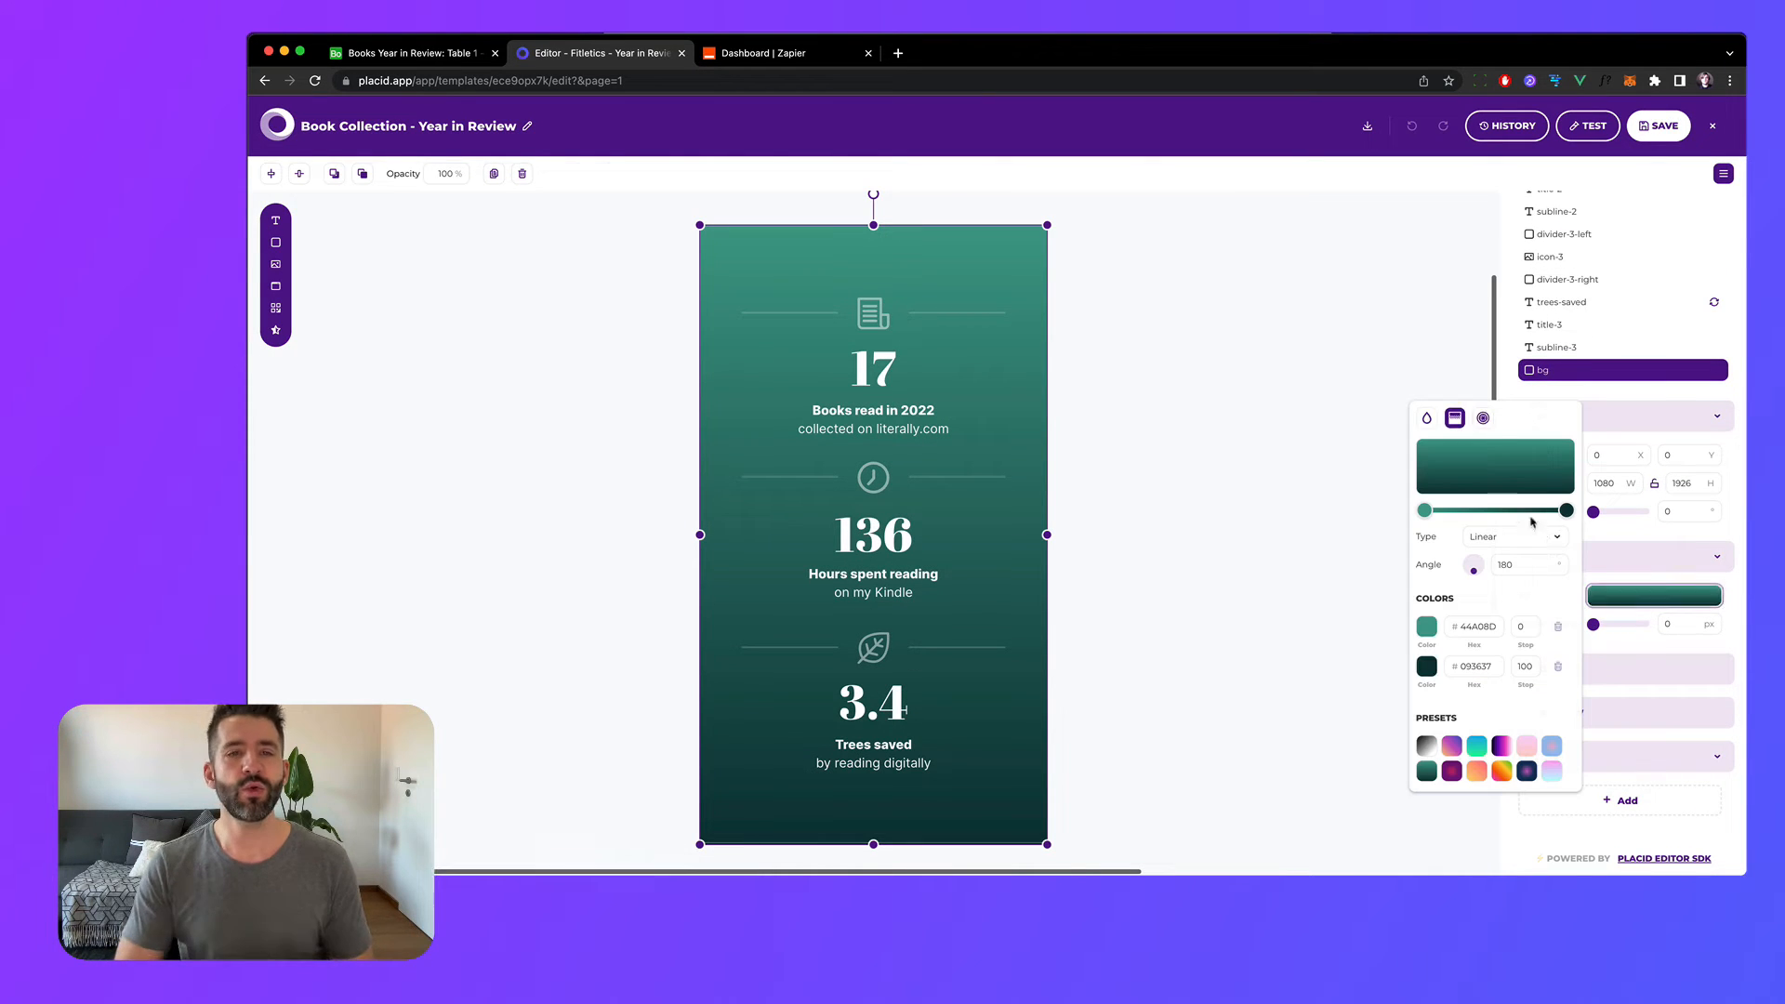
pyautogui.moveTo(1562, 513)
pyautogui.moveTo(1562, 511); pyautogui.dragTo(1519, 513)
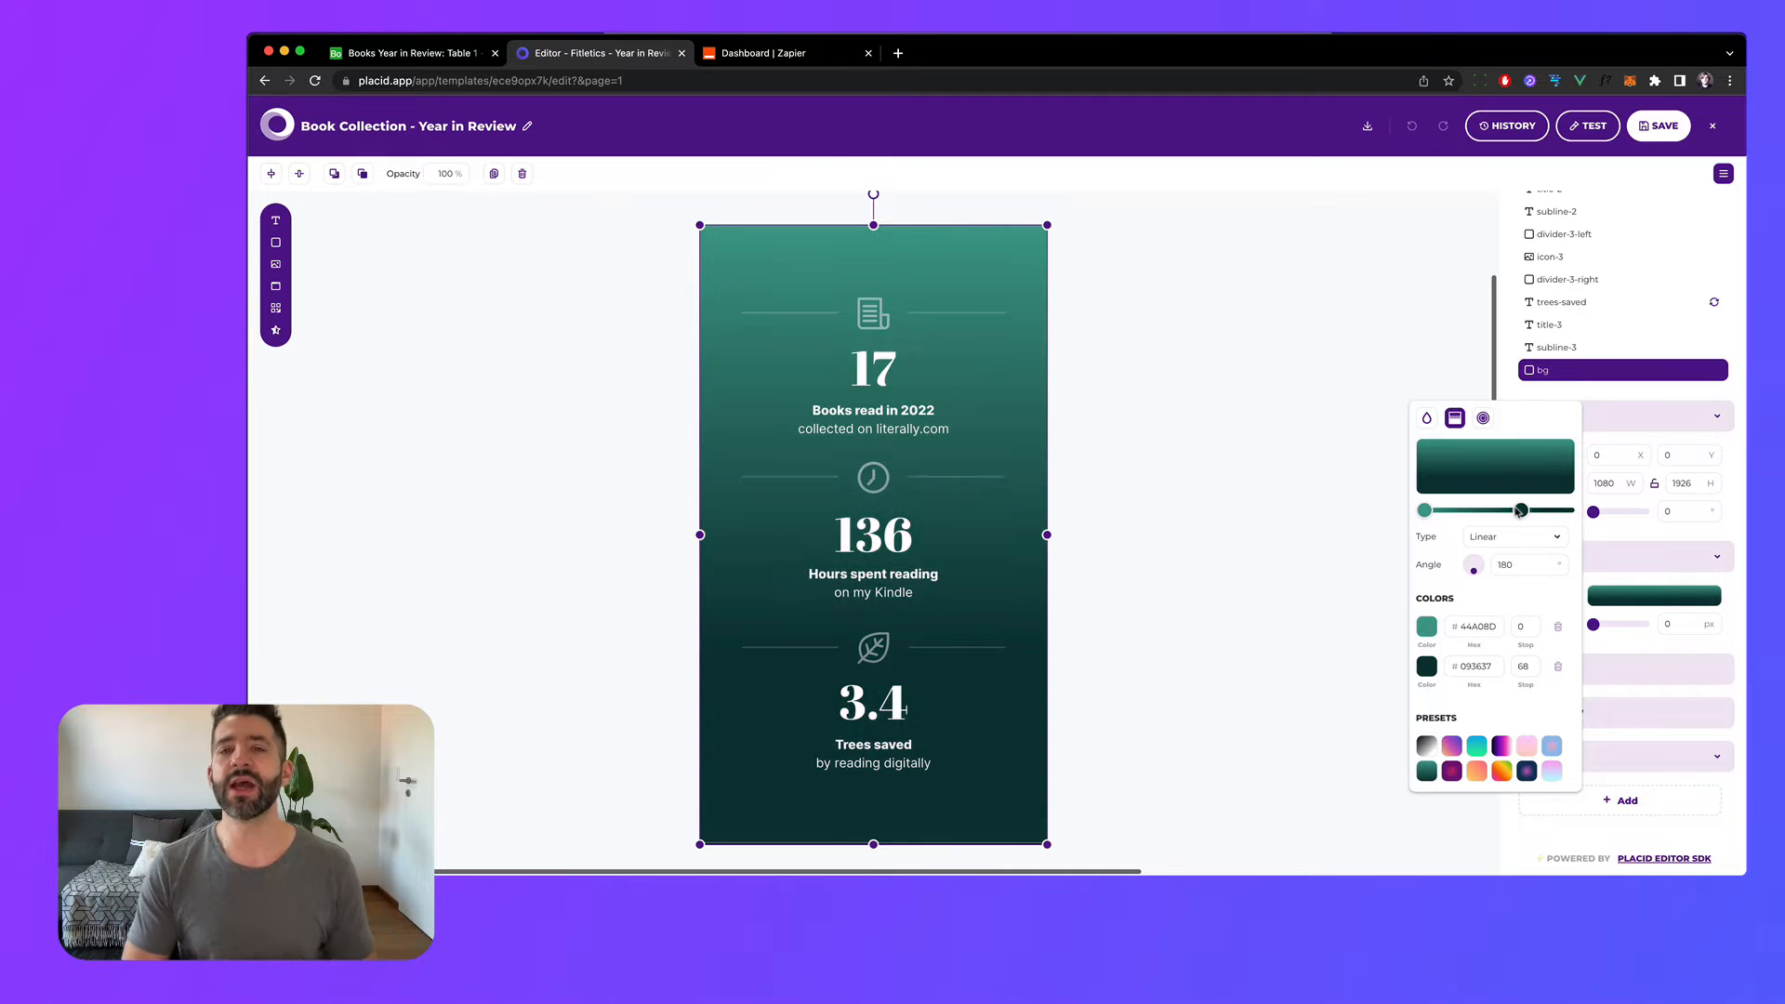
pyautogui.click(1453, 745)
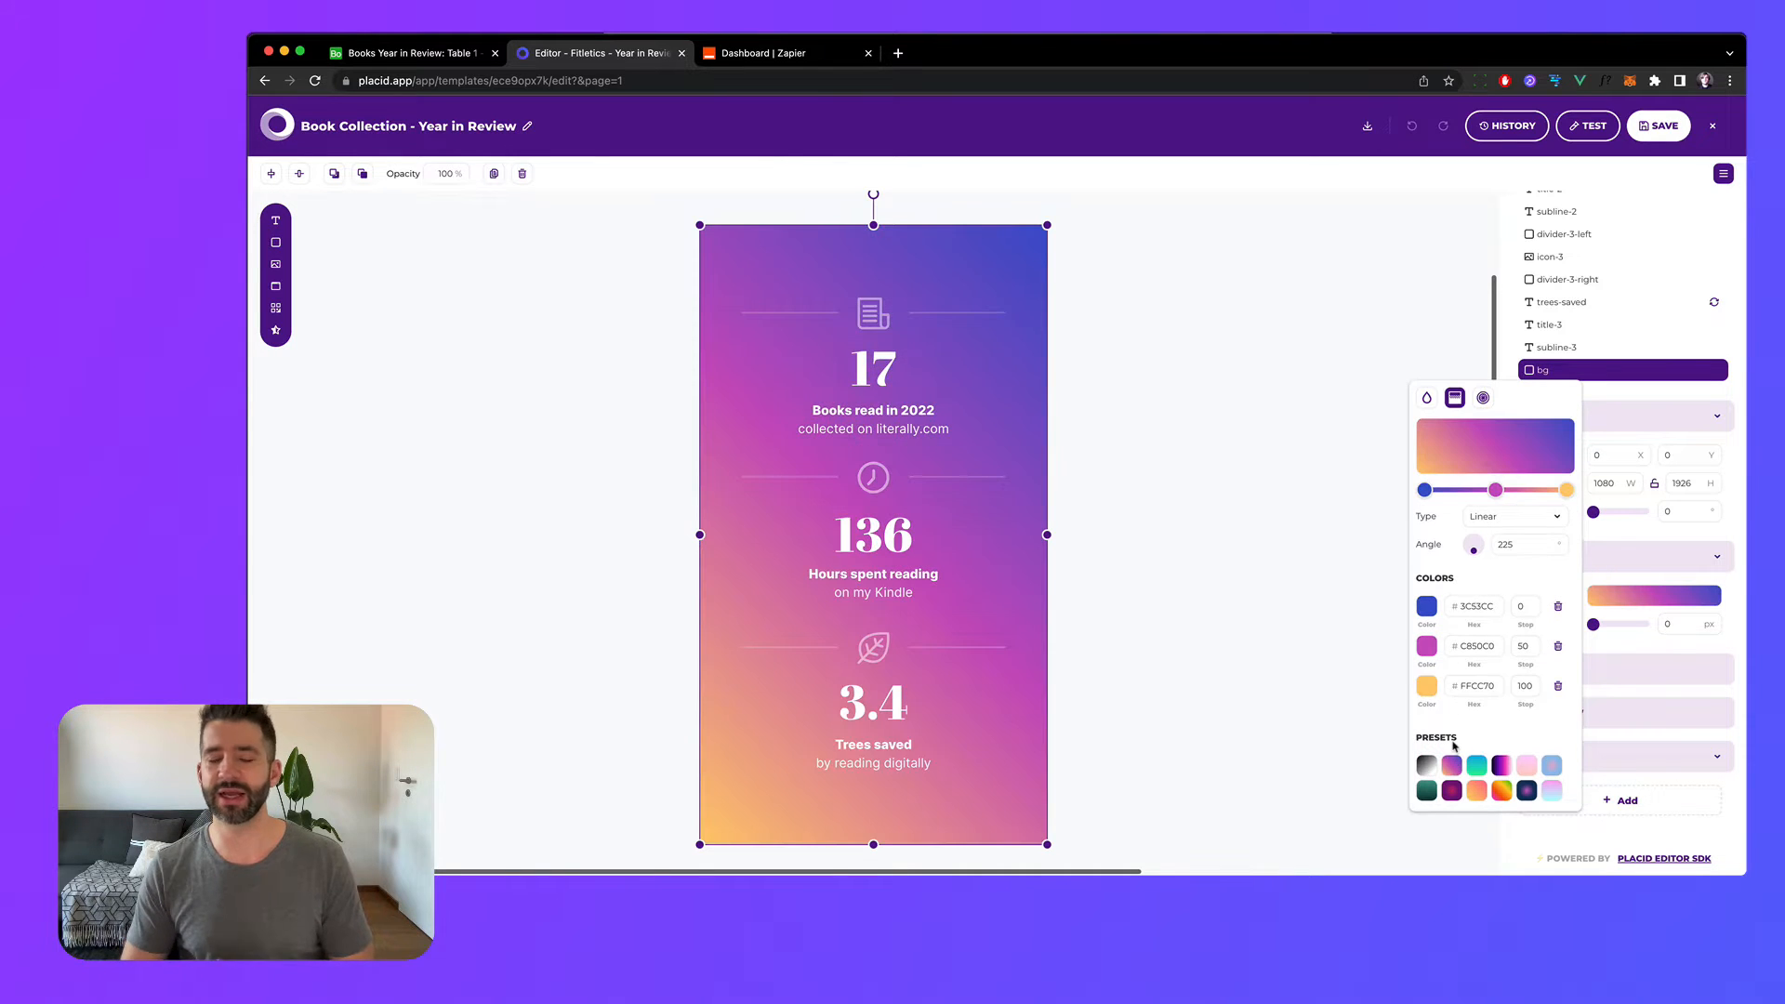
pyautogui.click(1502, 790)
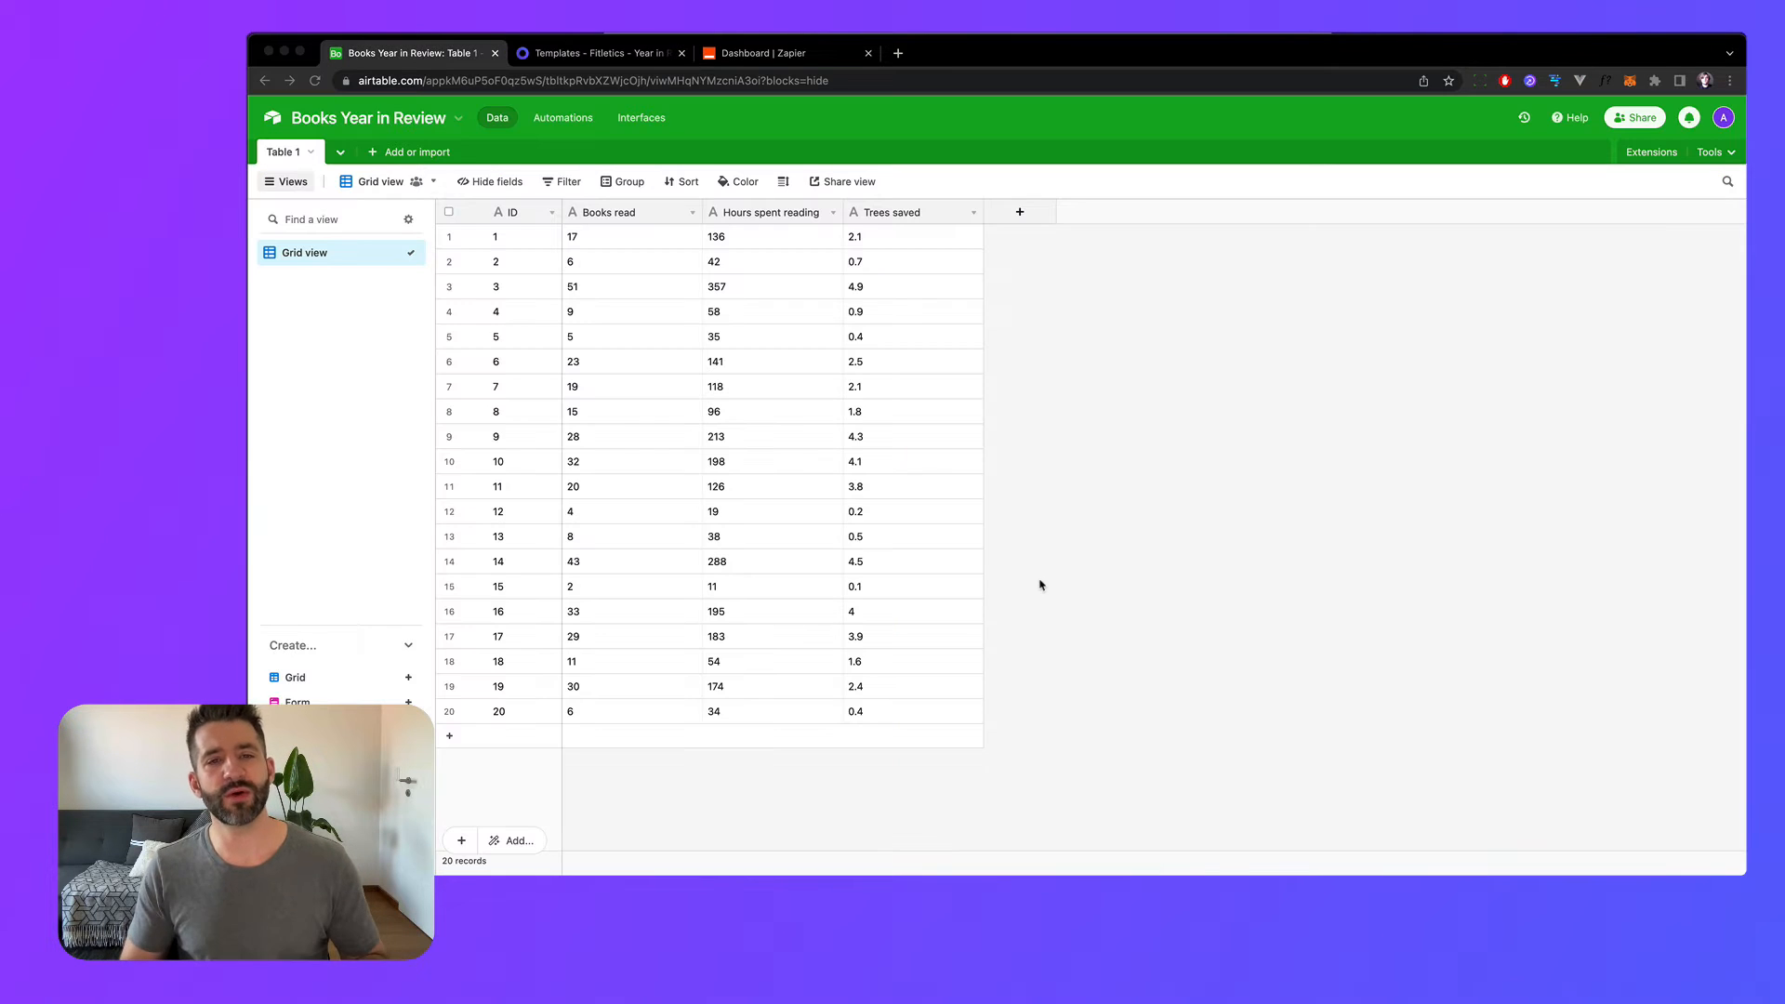
# Step: Look over the Books read, Hours spent reading and Trees saved values in the Airtable base
pyautogui.moveTo(605, 238); pyautogui.dragTo(906, 714)
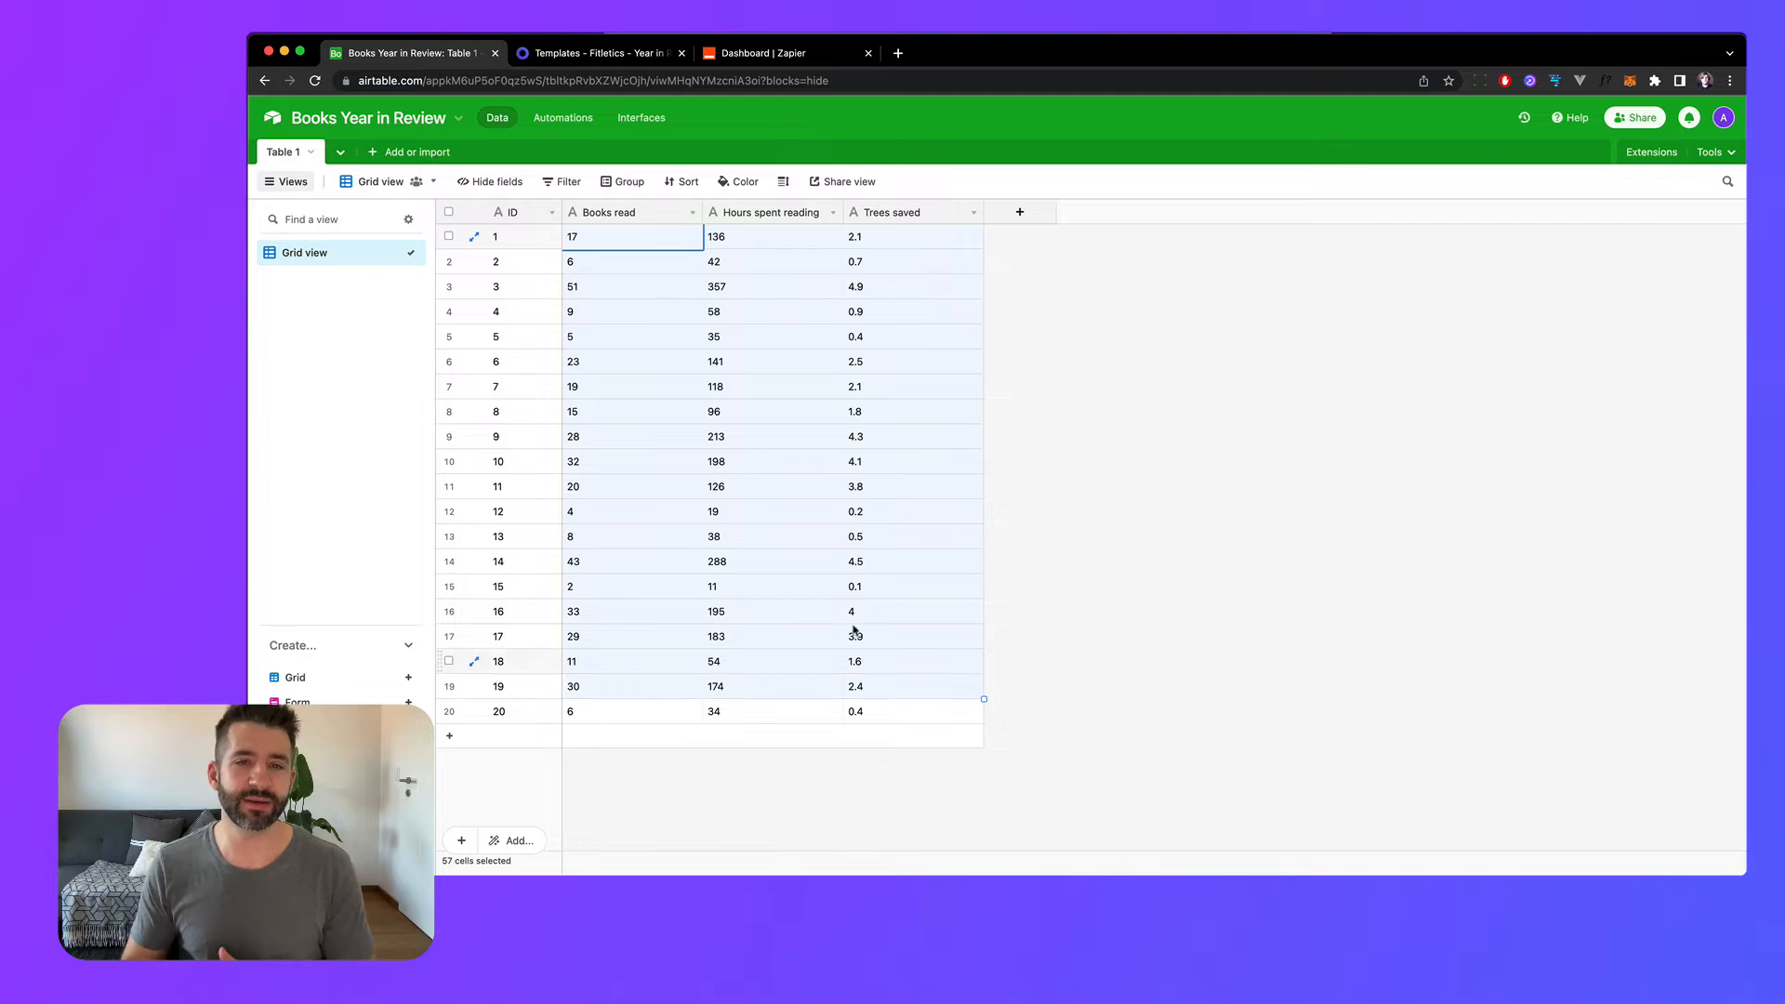
pyautogui.click(699, 446)
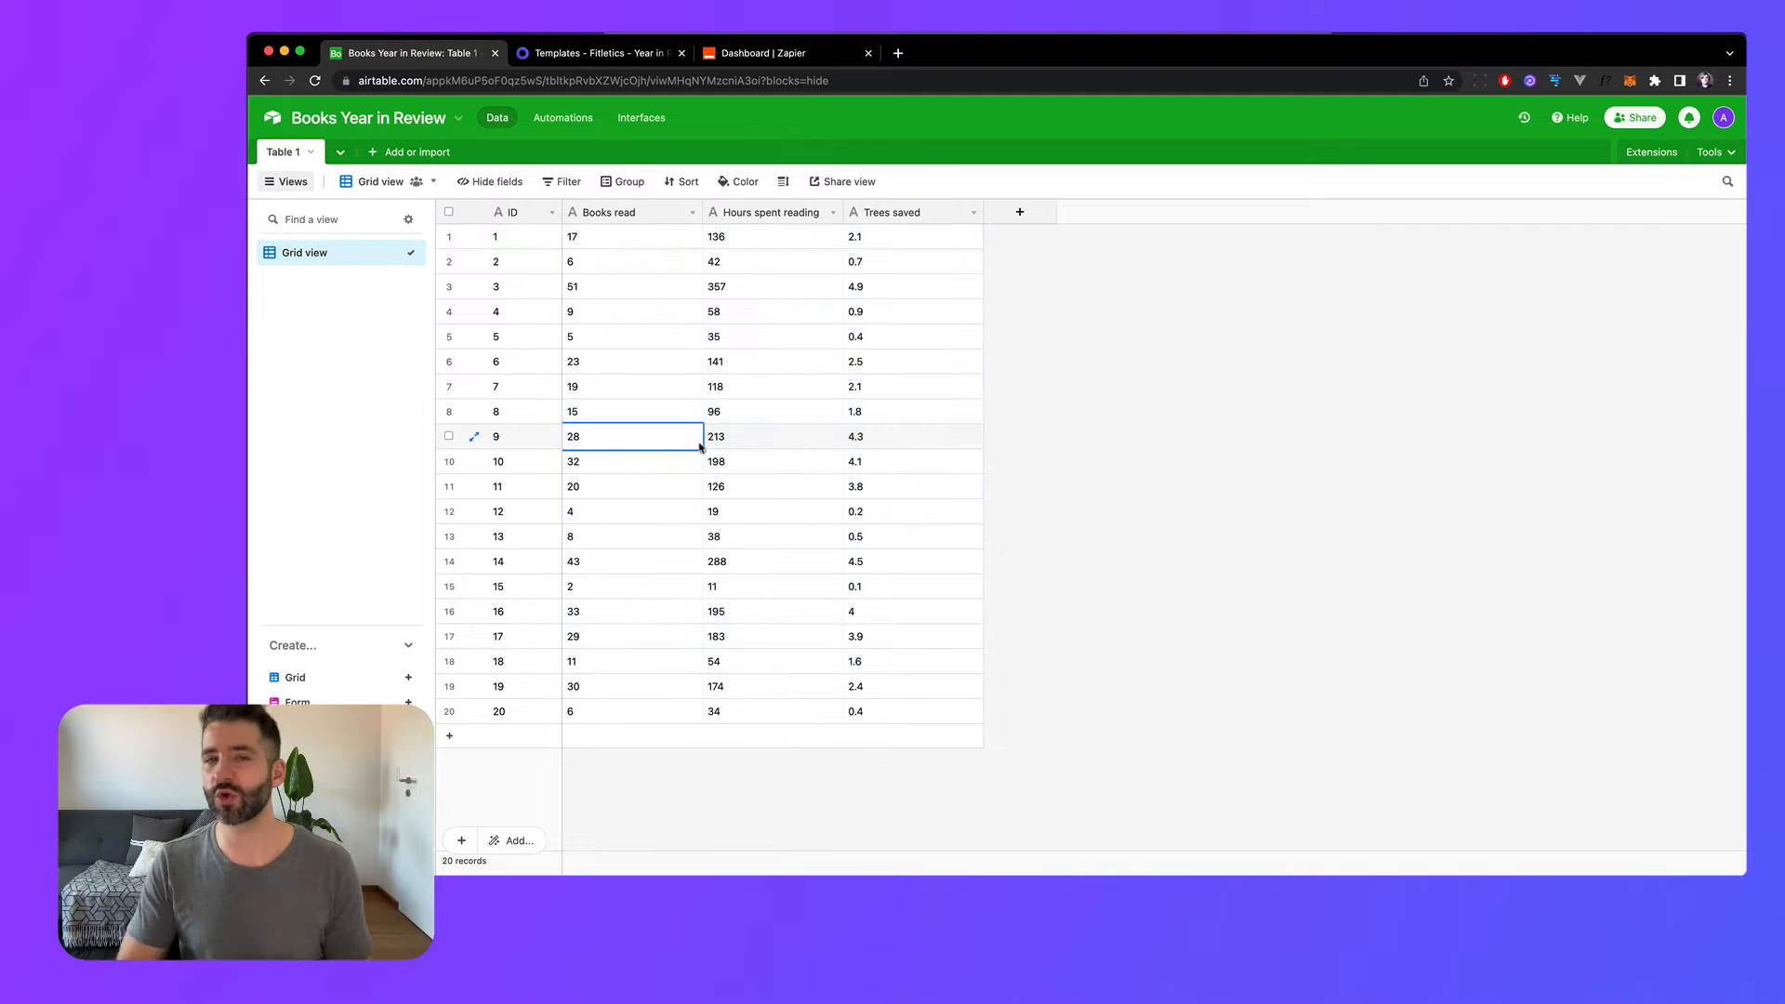
# Step: Review the test record returned by the Find Many Records action in the Zap
pyautogui.click(631, 54)
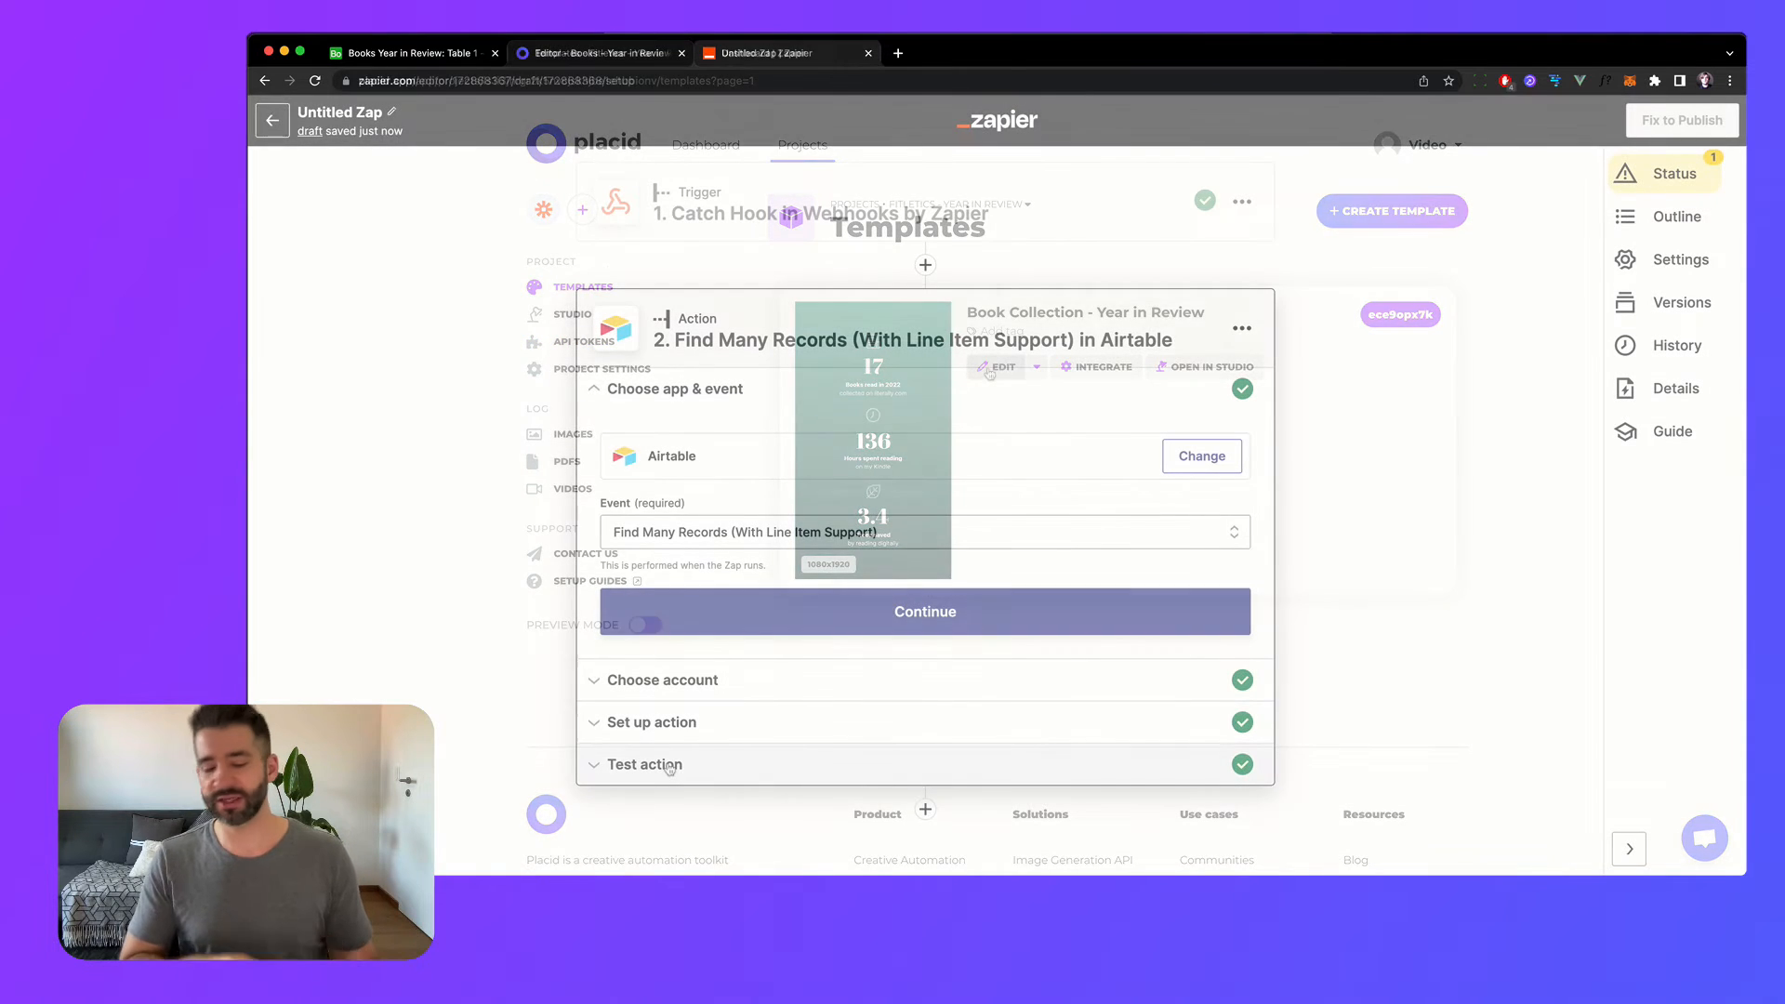
pyautogui.click(670, 765)
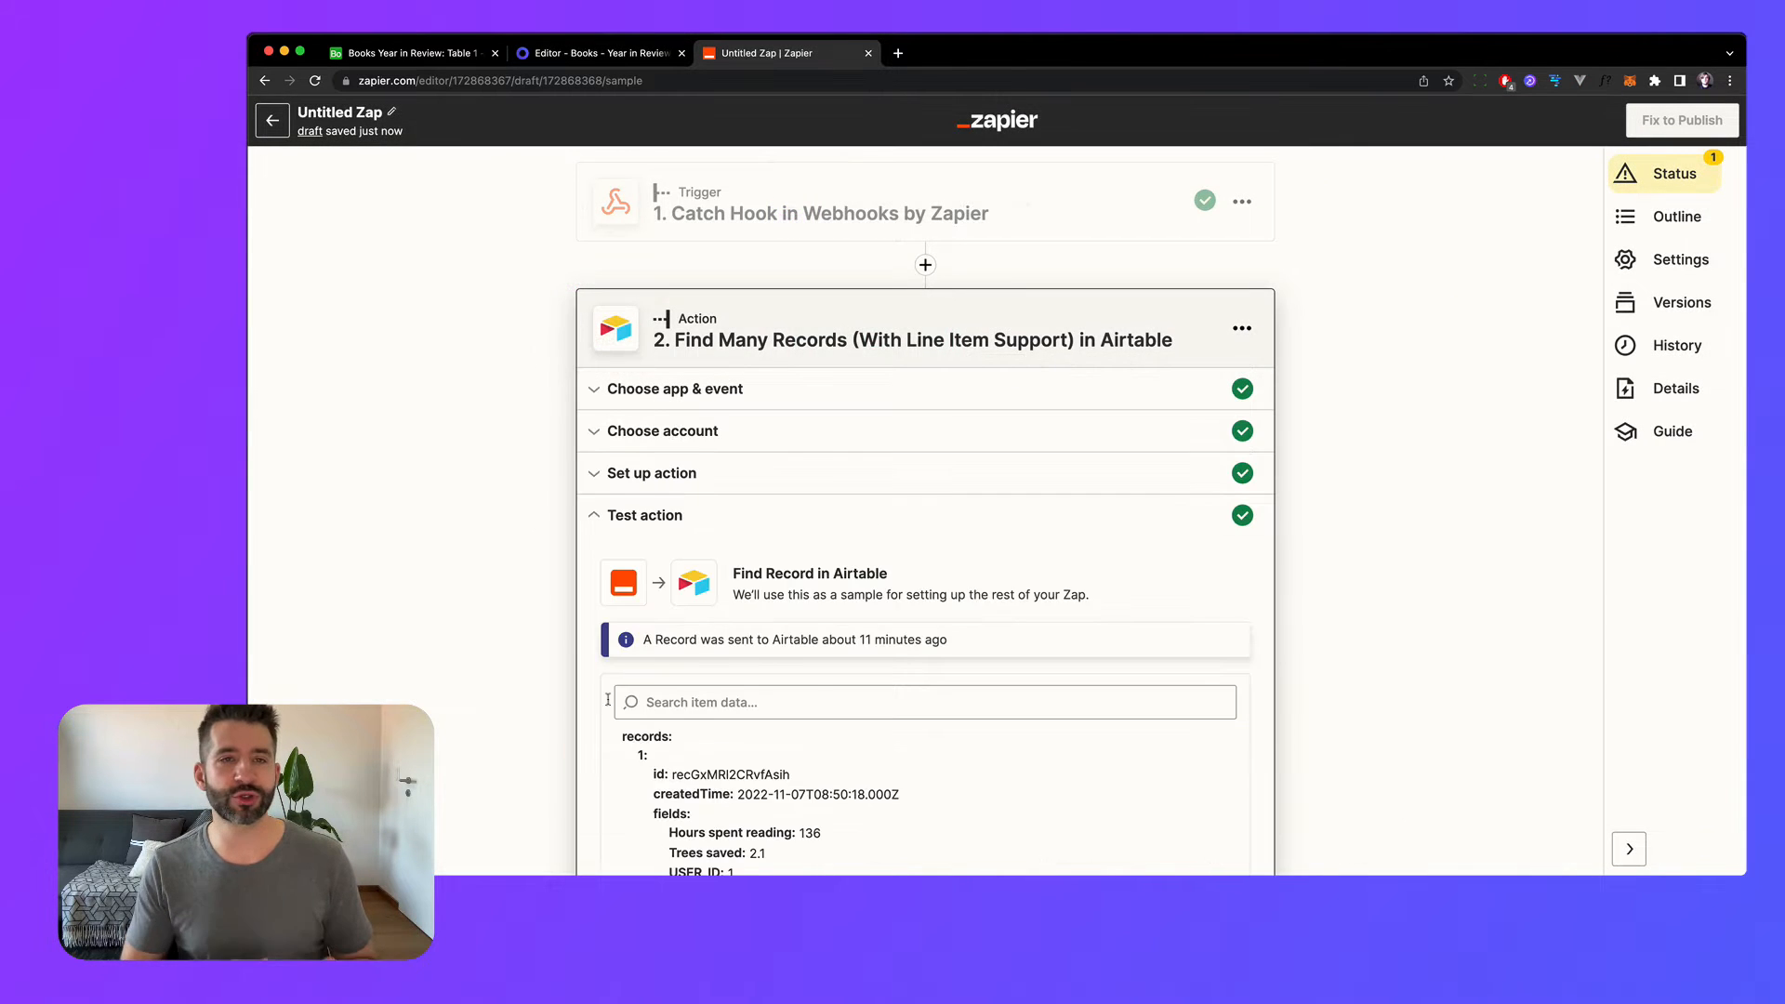
pyautogui.scroll(-4, 613, 707)
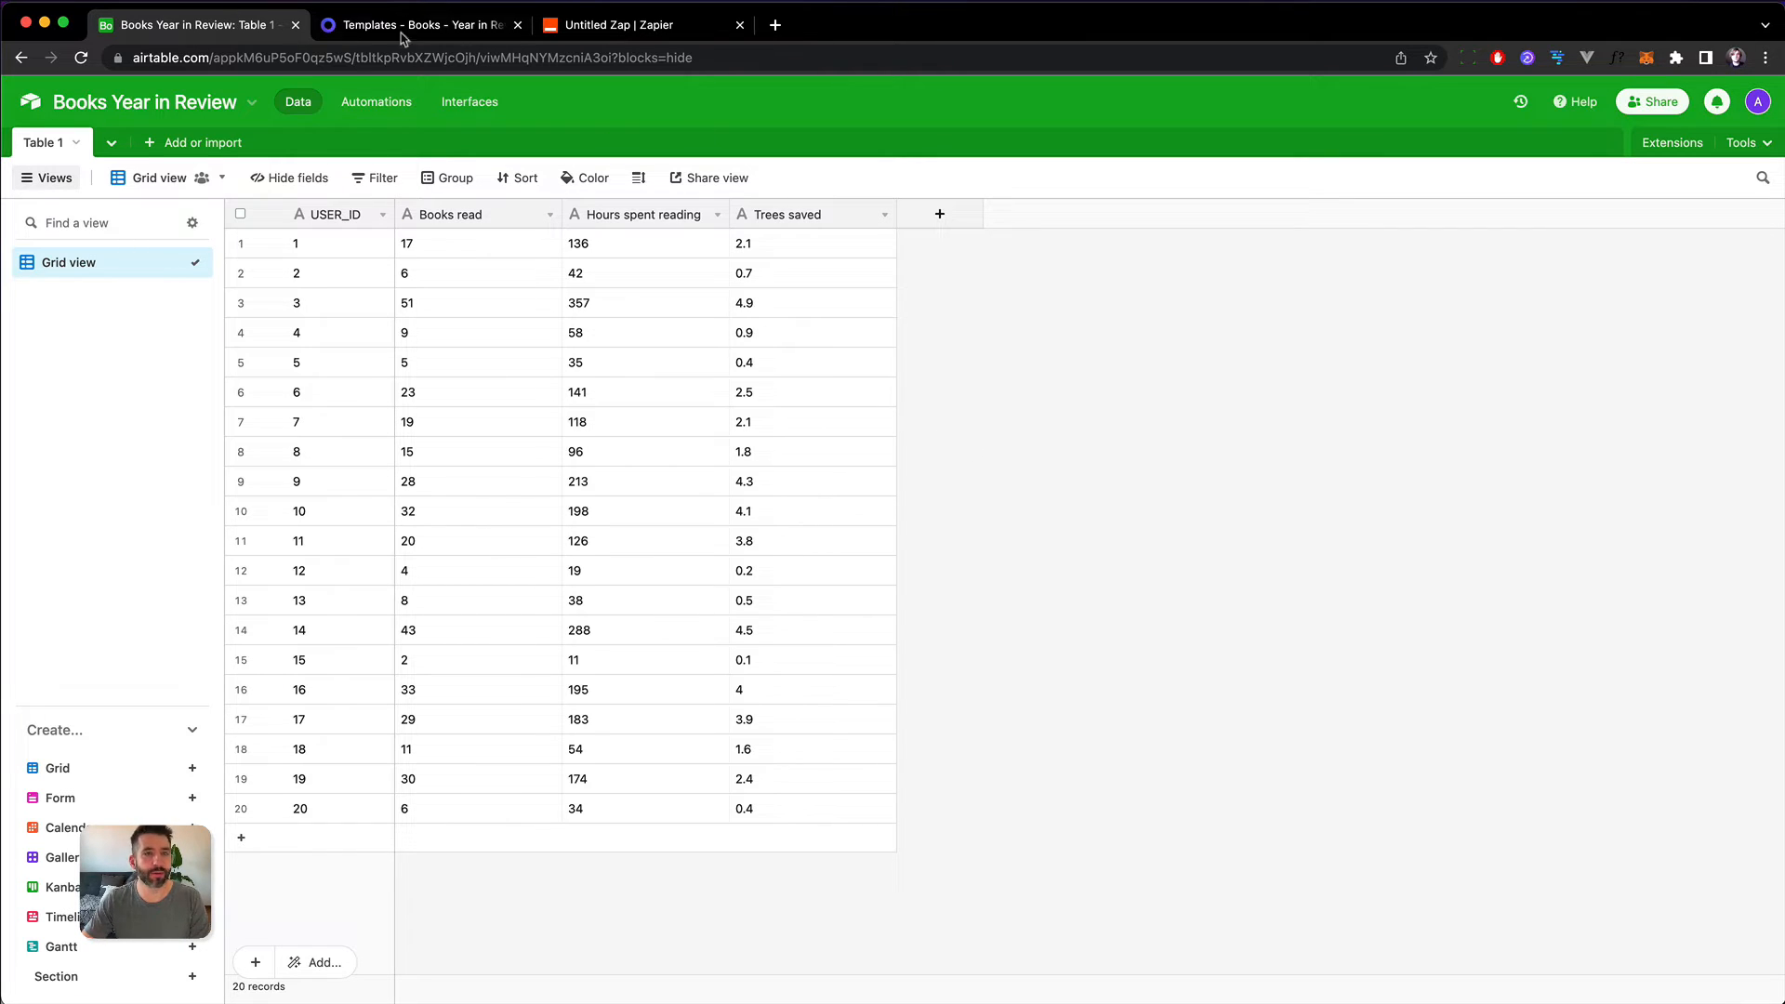
# Step: Open the Book Collection - Year in Review template in the Placid editor and compare its dynamic layers with the Airtable columns
pyautogui.click(376, 28)
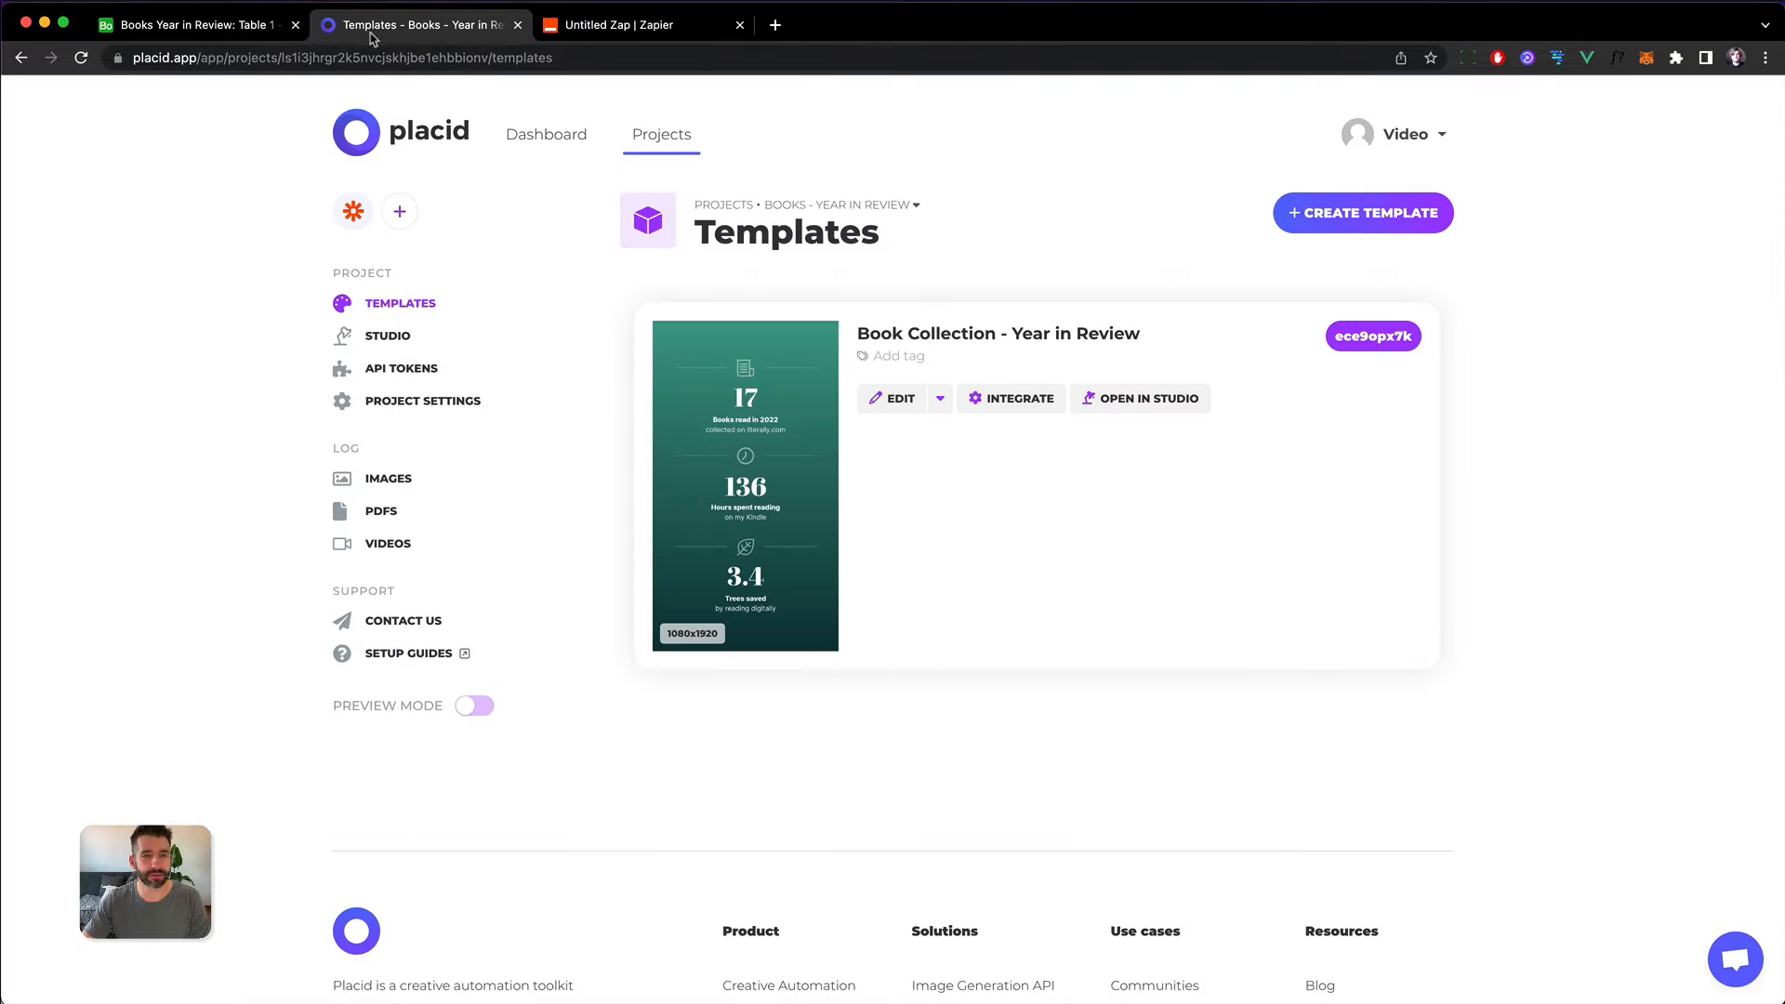
pyautogui.click(894, 398)
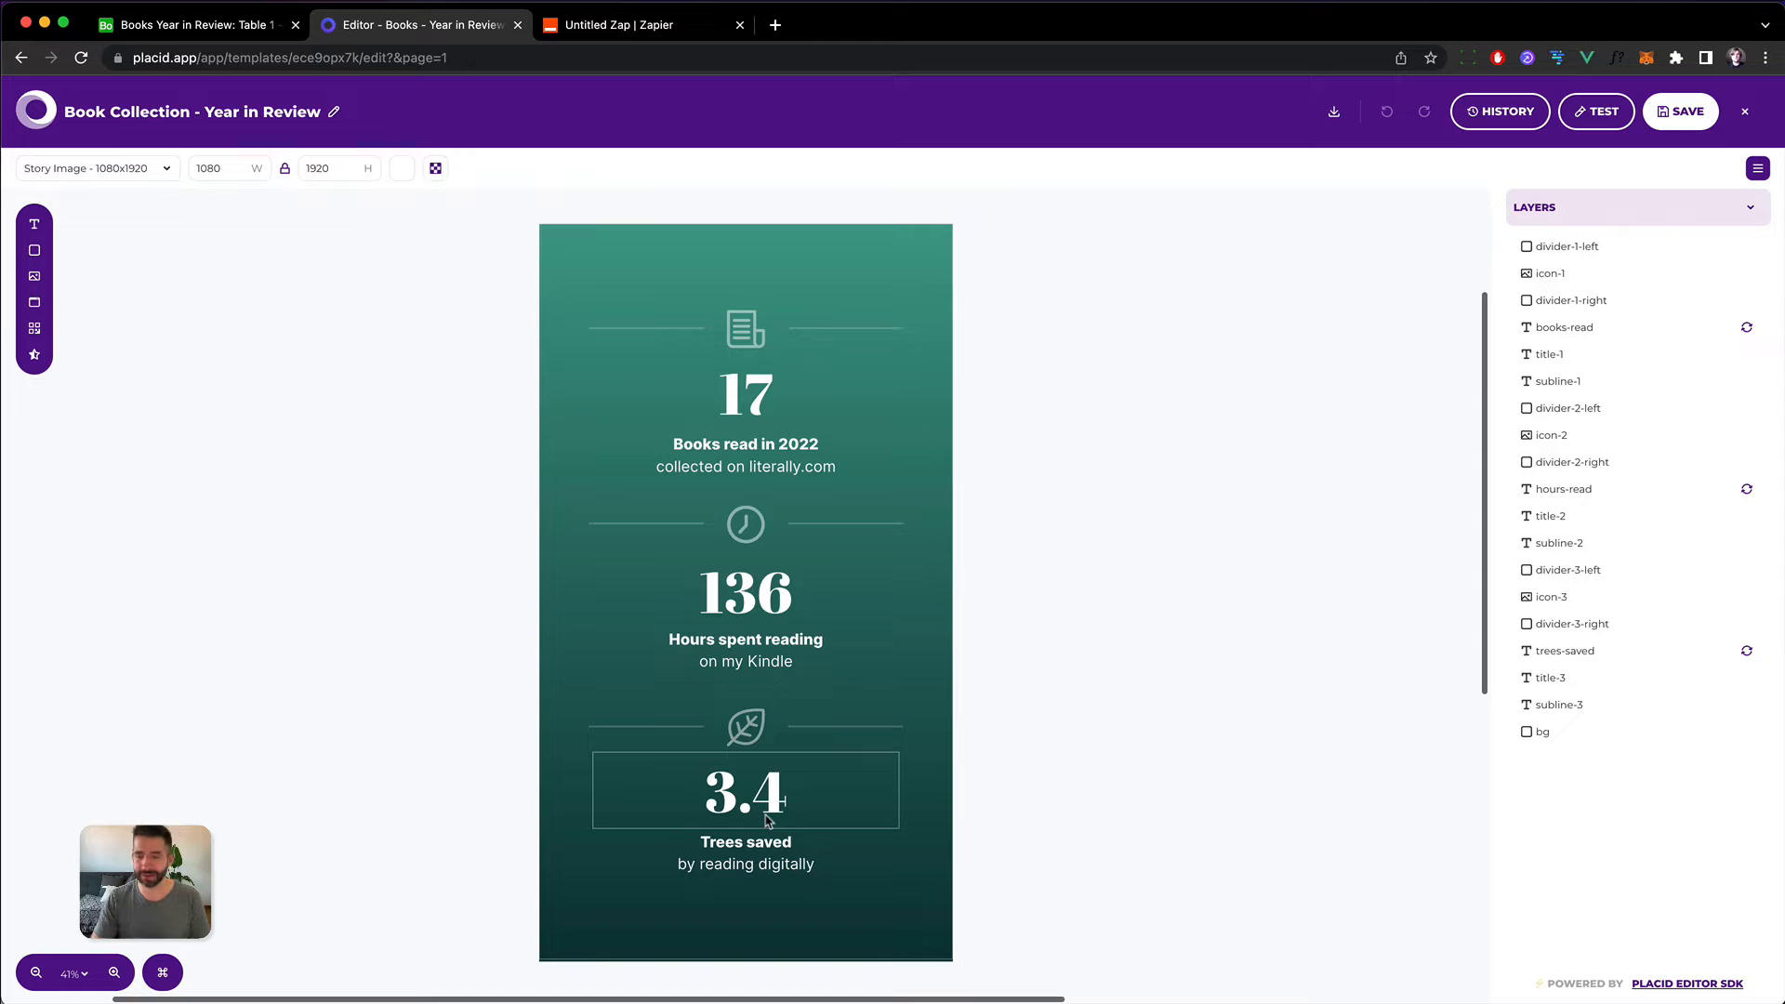
pyautogui.click(195, 27)
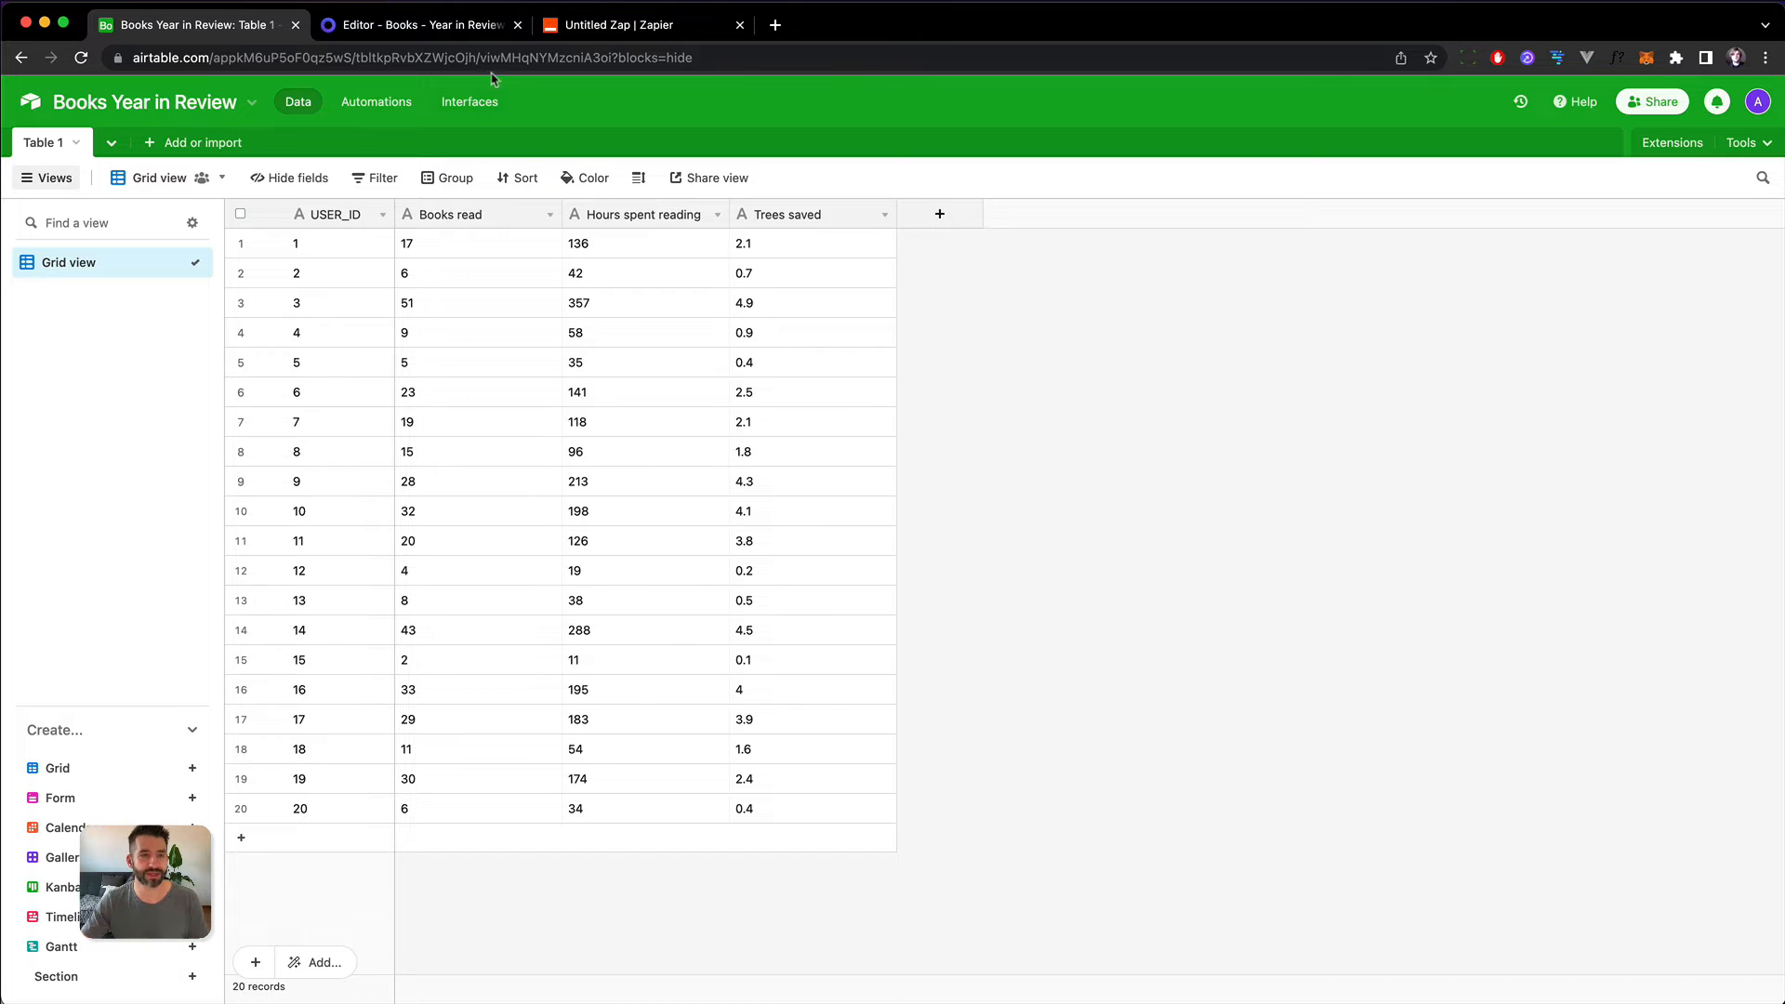
pyautogui.click(444, 33)
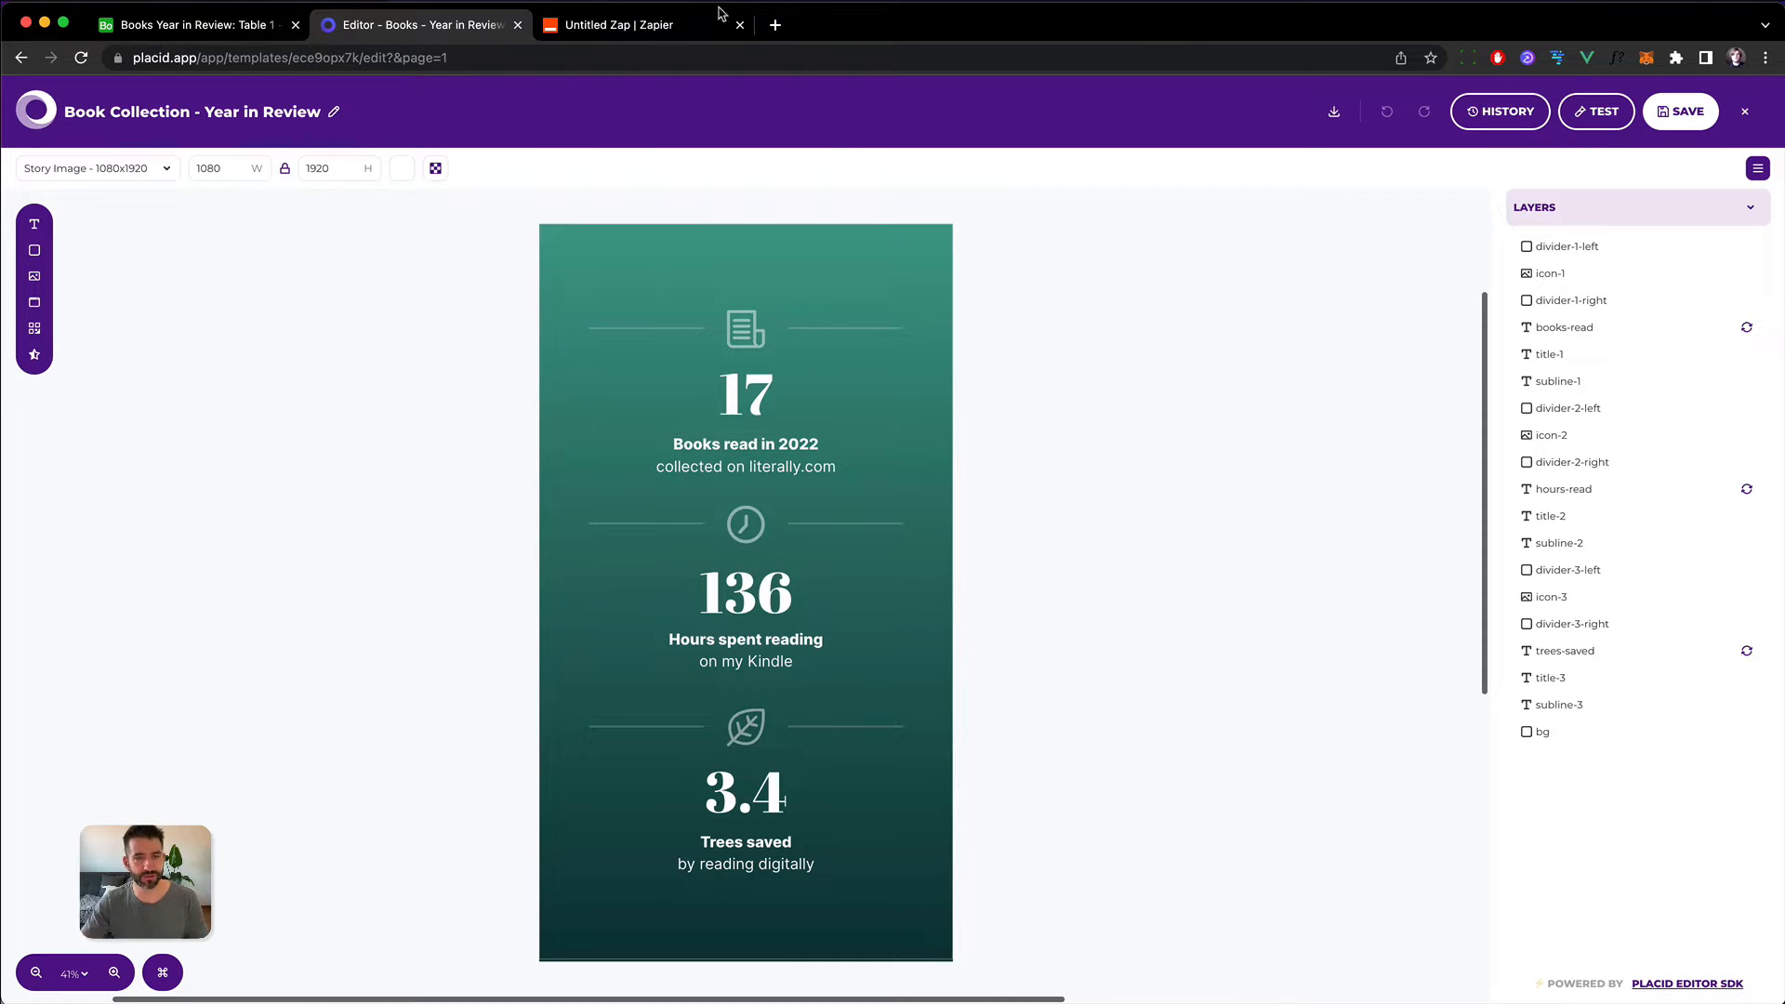
# Step: Switch to Zapier and examine the record fields in the test result of the Airtable Find Many Records action
pyautogui.click(633, 25)
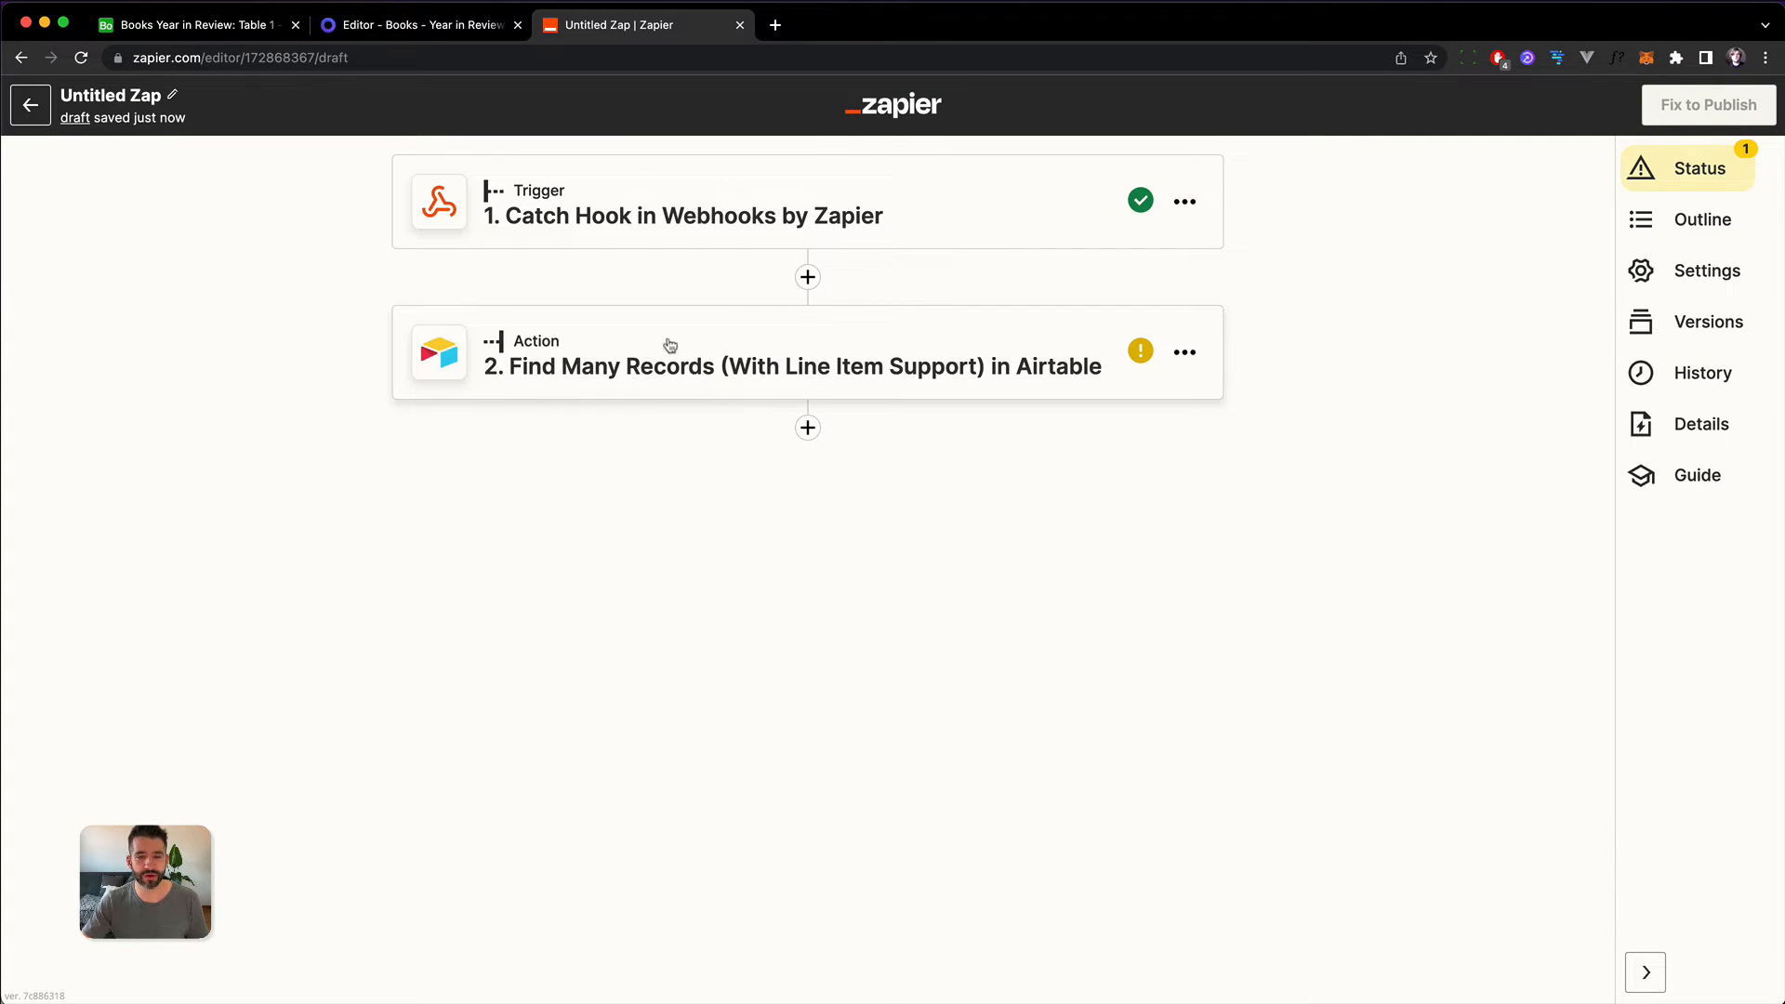
pyautogui.click(639, 354)
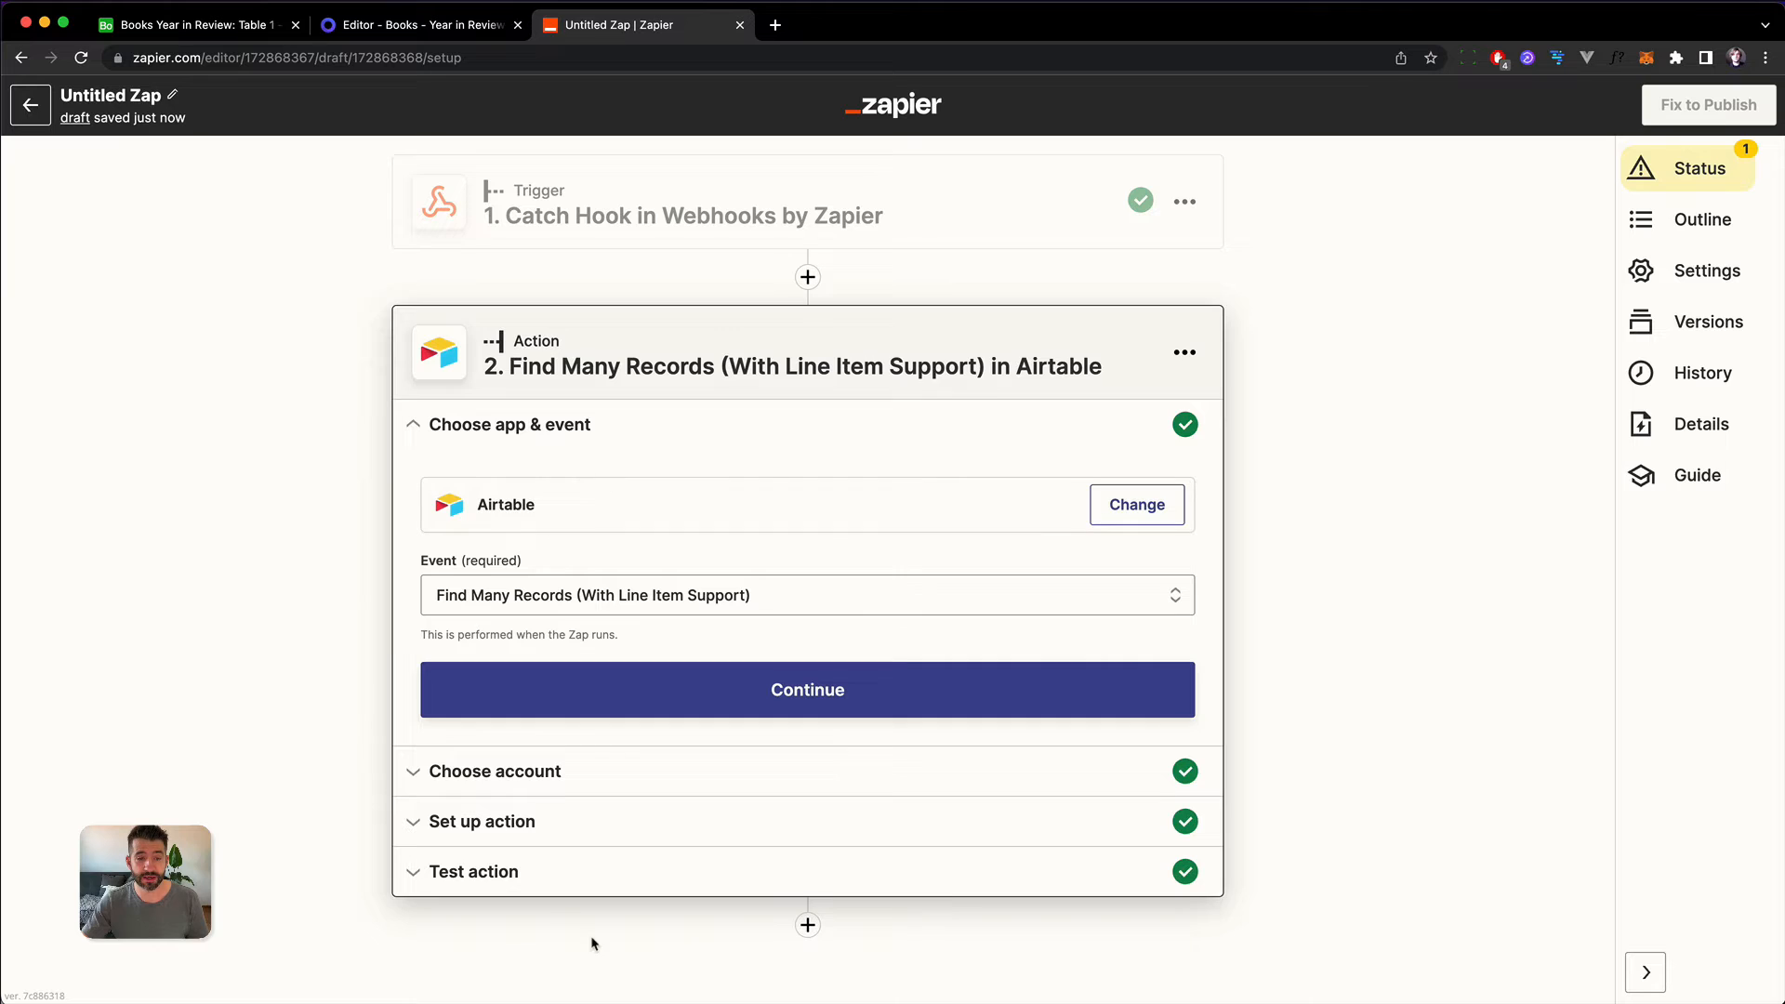
pyautogui.click(503, 872)
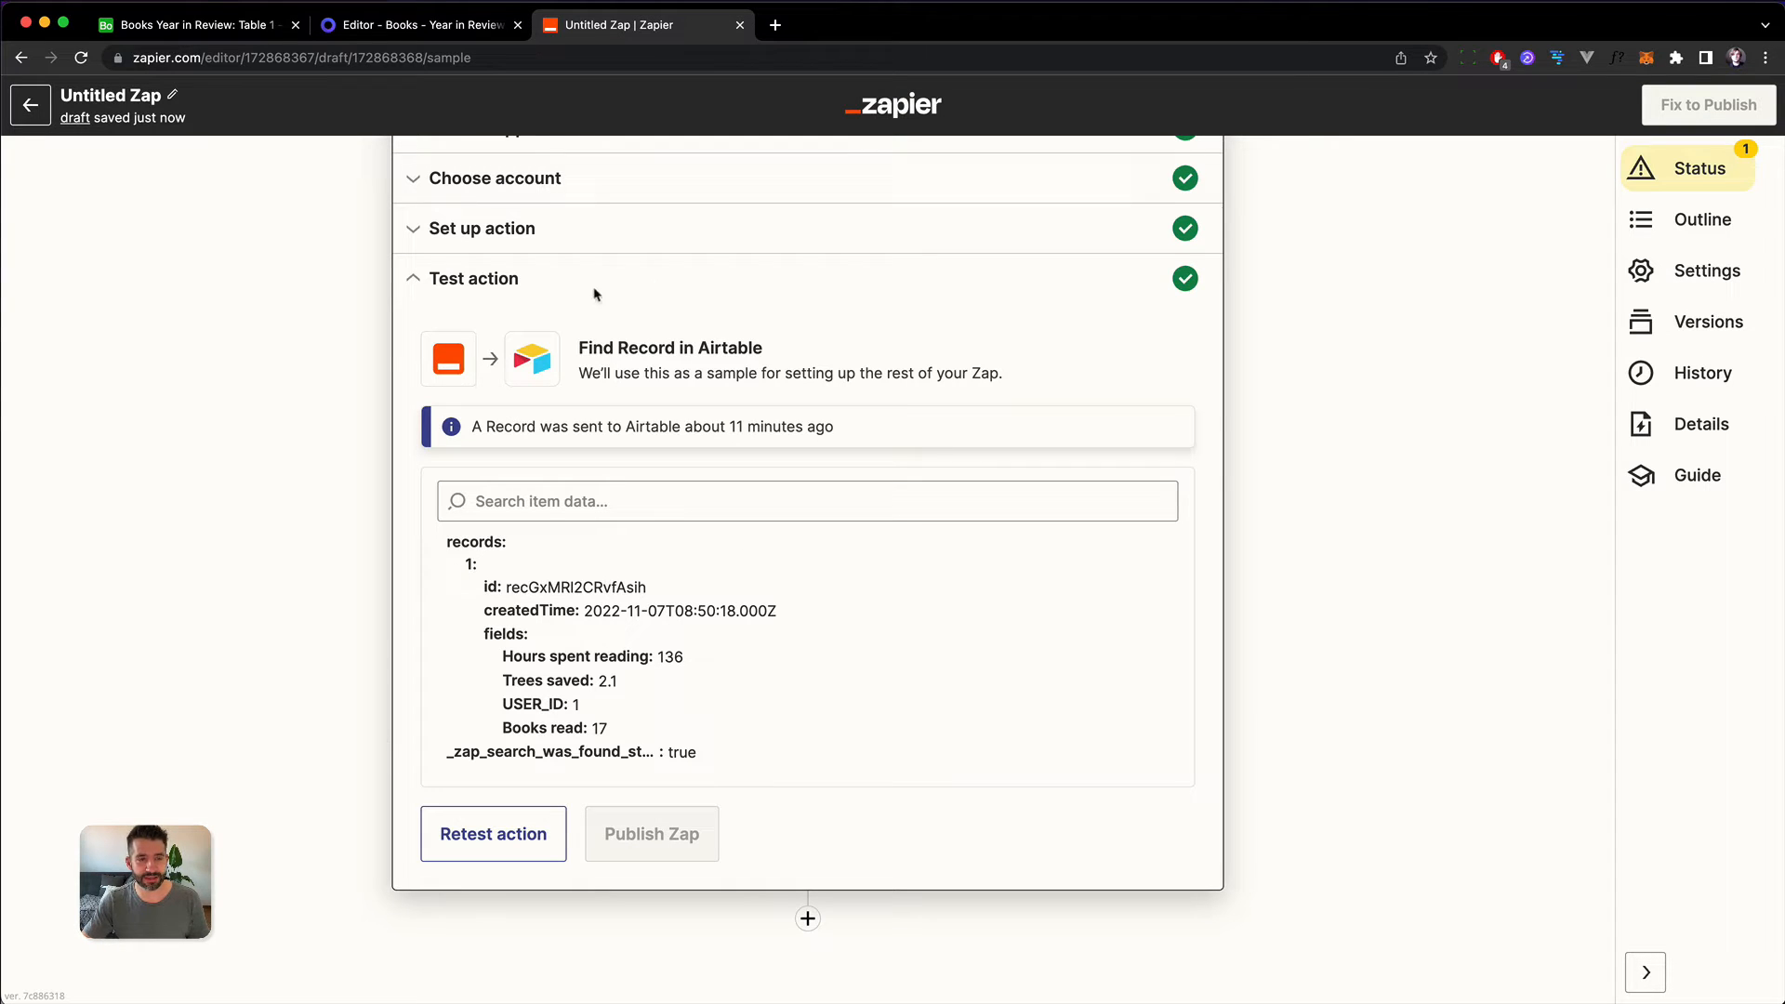
pyautogui.moveTo(462, 577); pyautogui.dragTo(769, 701)
pyautogui.click(532, 663)
pyautogui.moveTo(532, 662); pyautogui.dragTo(658, 733)
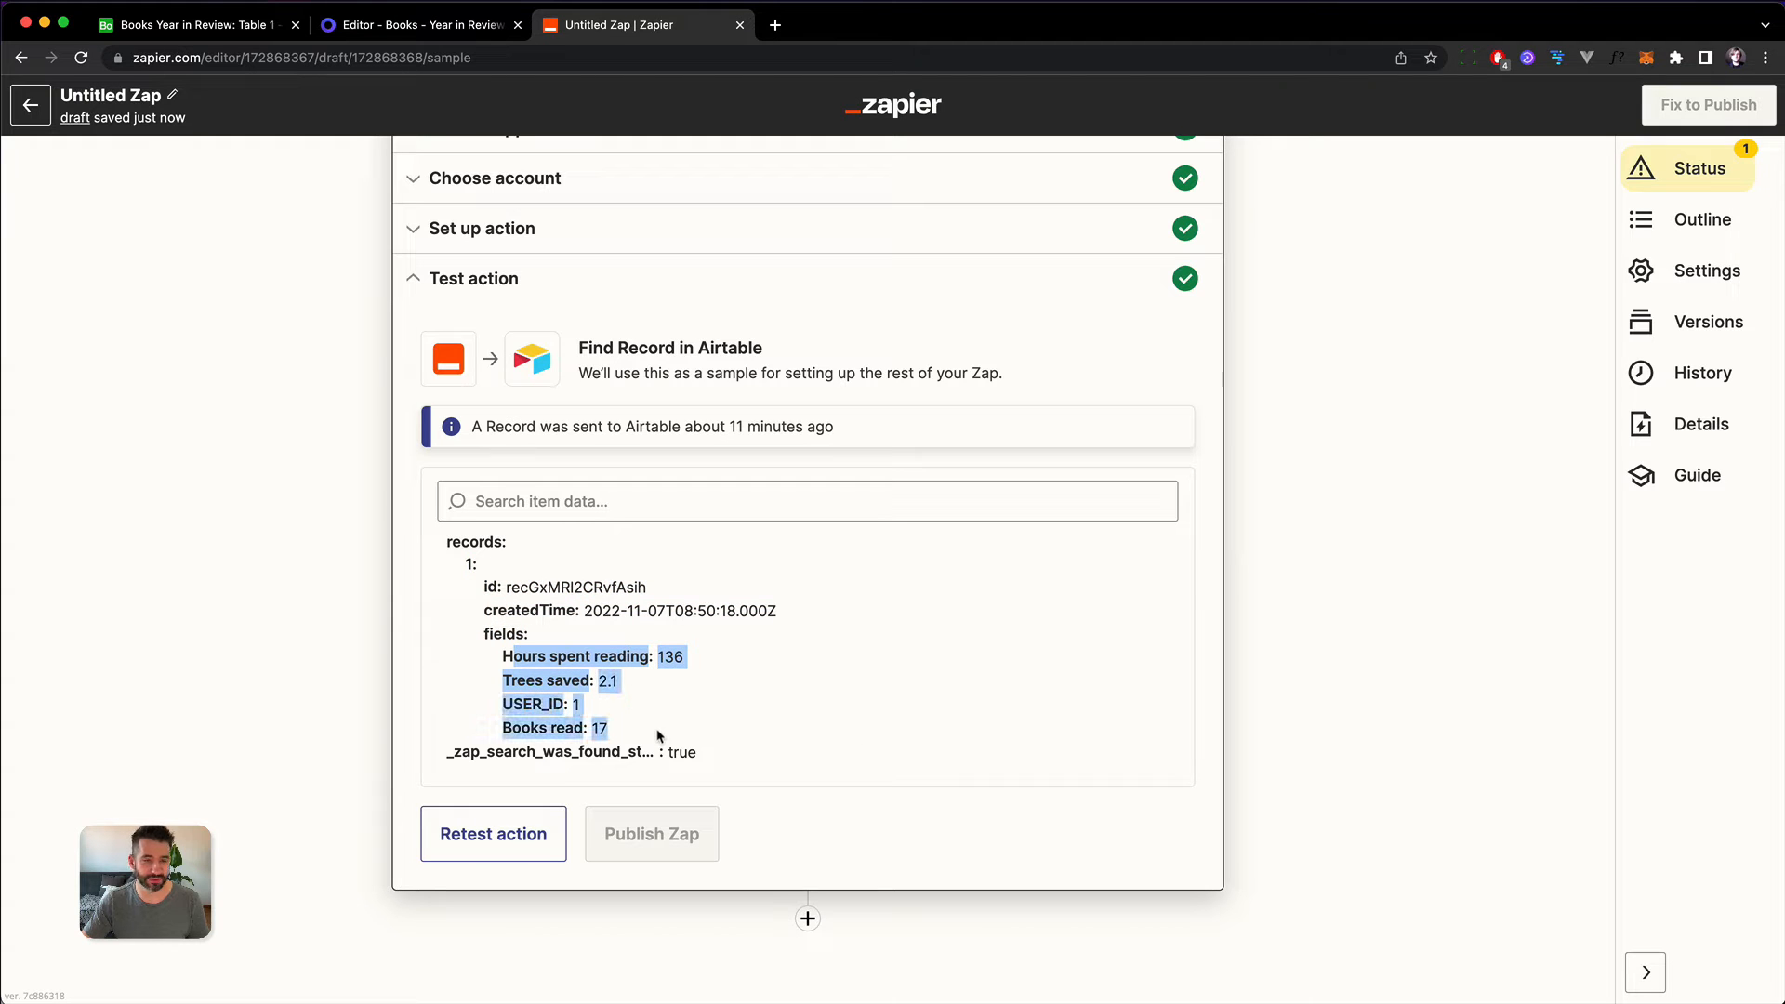
pyautogui.scroll(3, 561, 463)
pyautogui.click(472, 571)
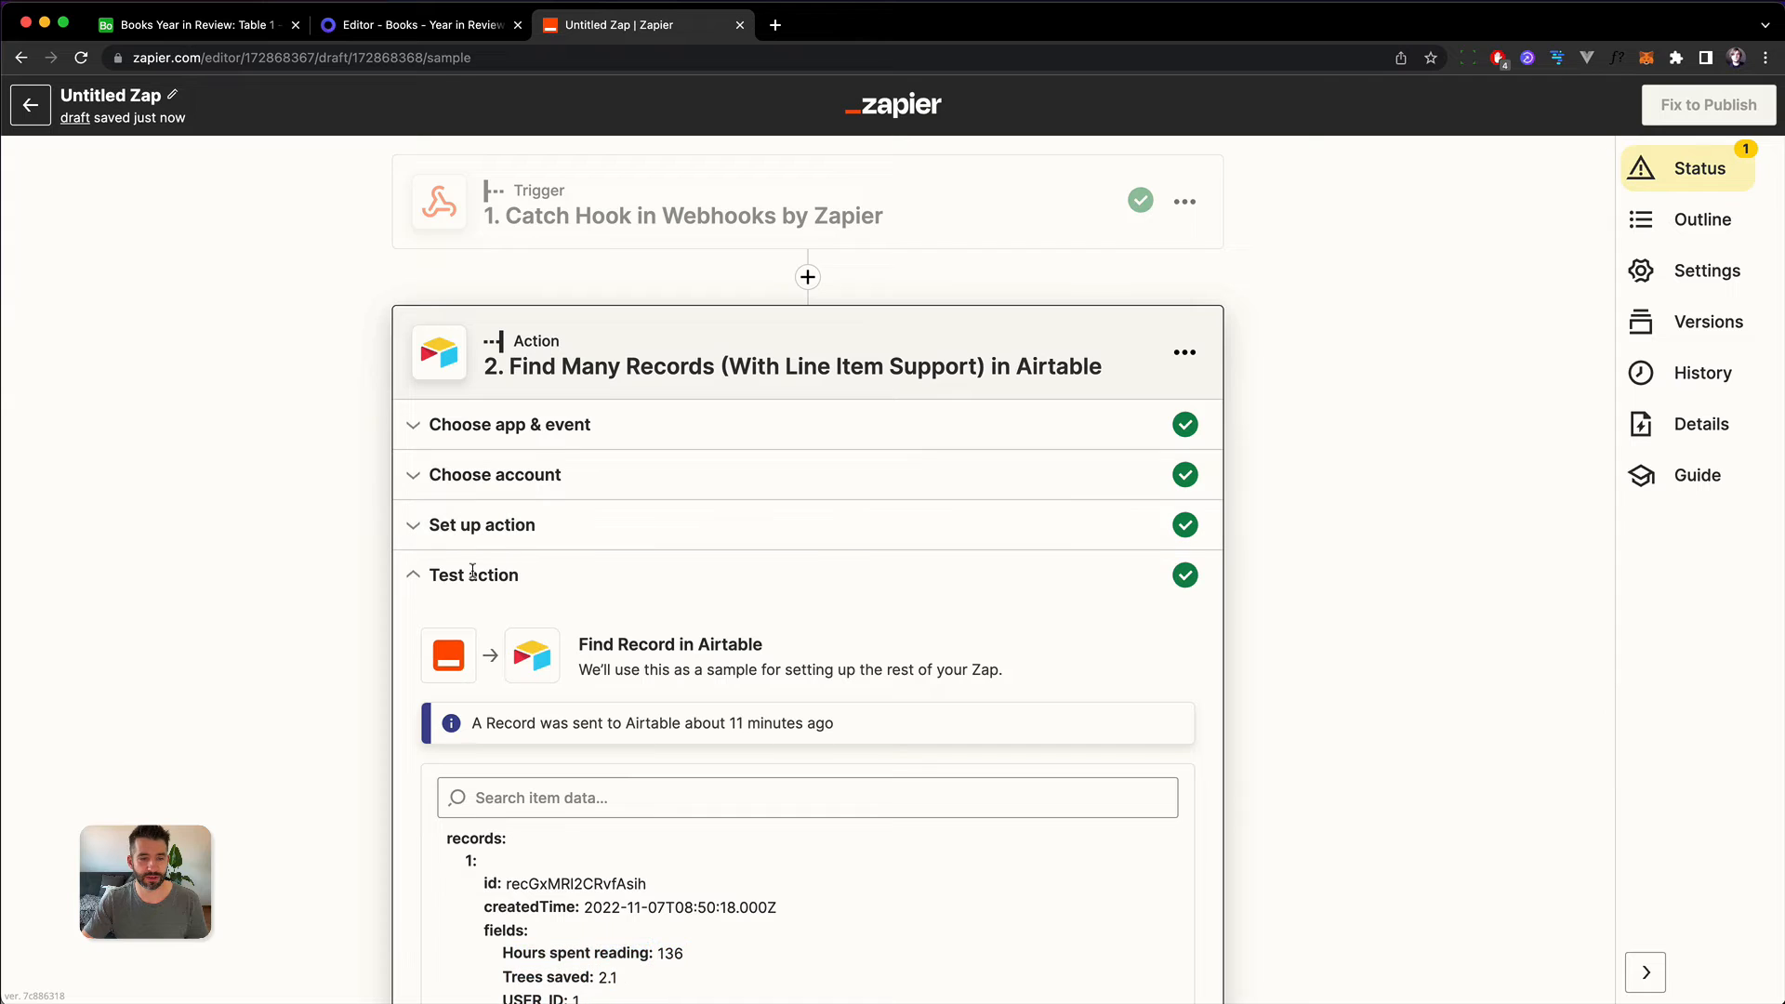
# Step: Add a third action after the Airtable step and choose Placid (2.1.0) as its app
pyautogui.scroll(-3, 884, 817)
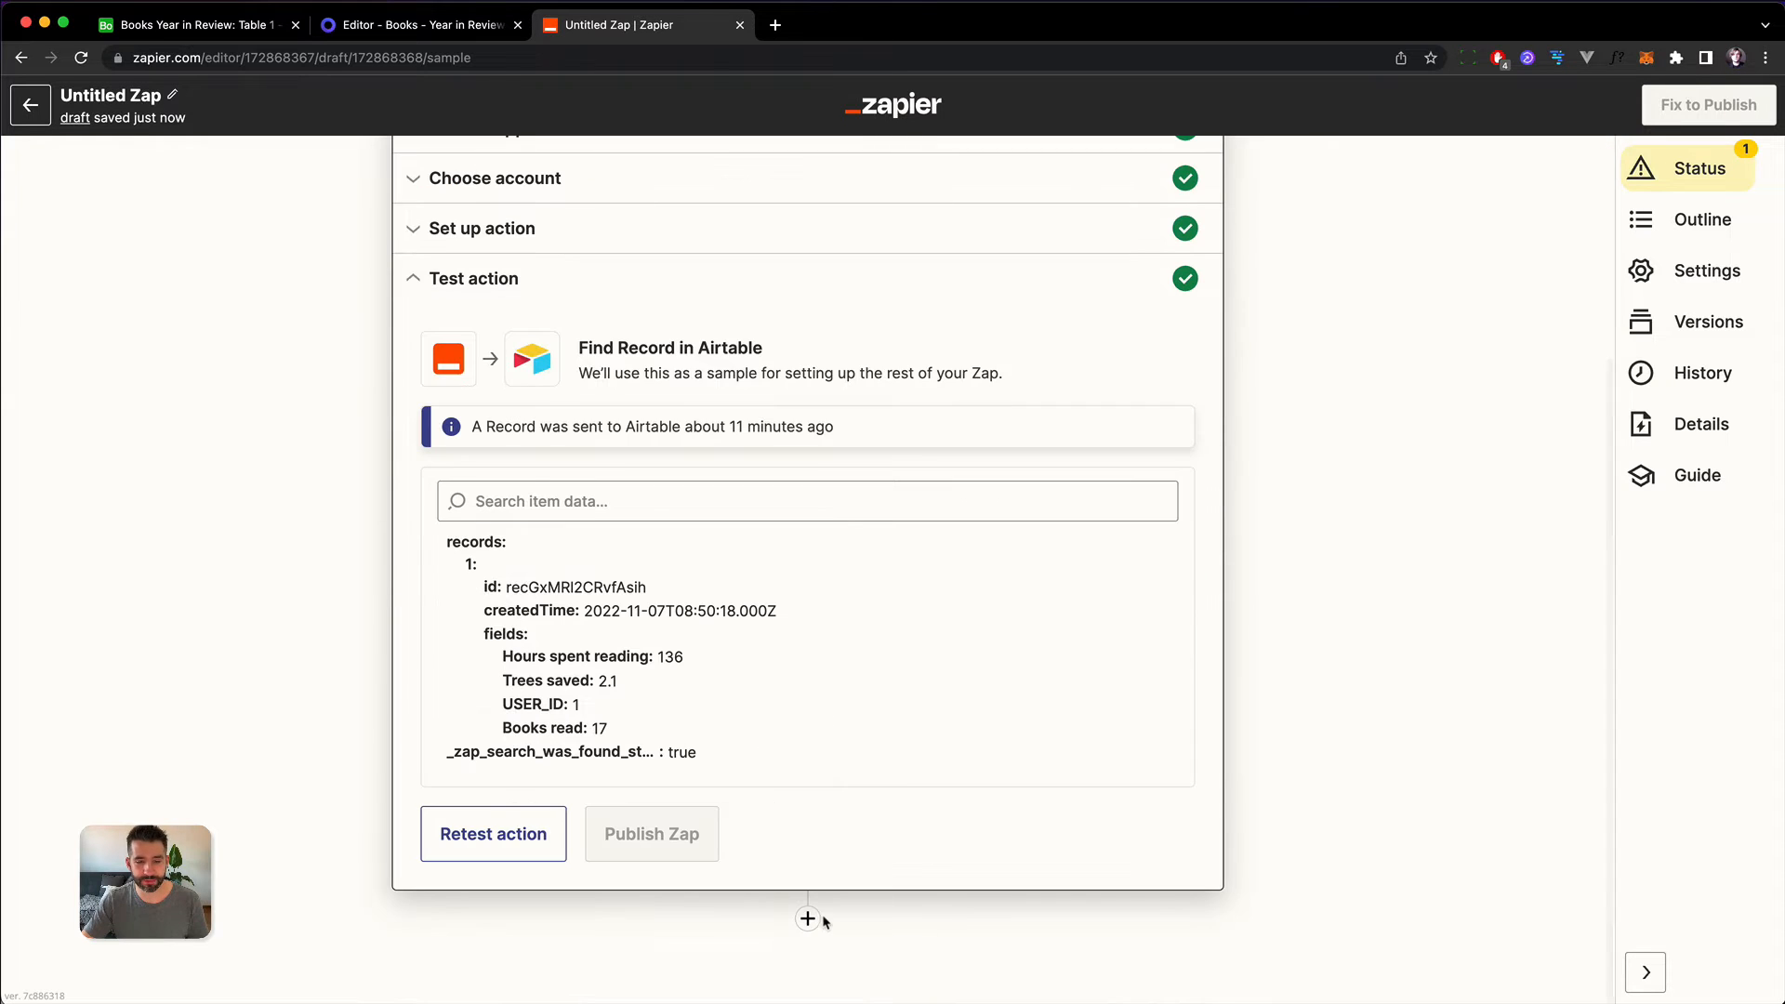
pyautogui.click(807, 967)
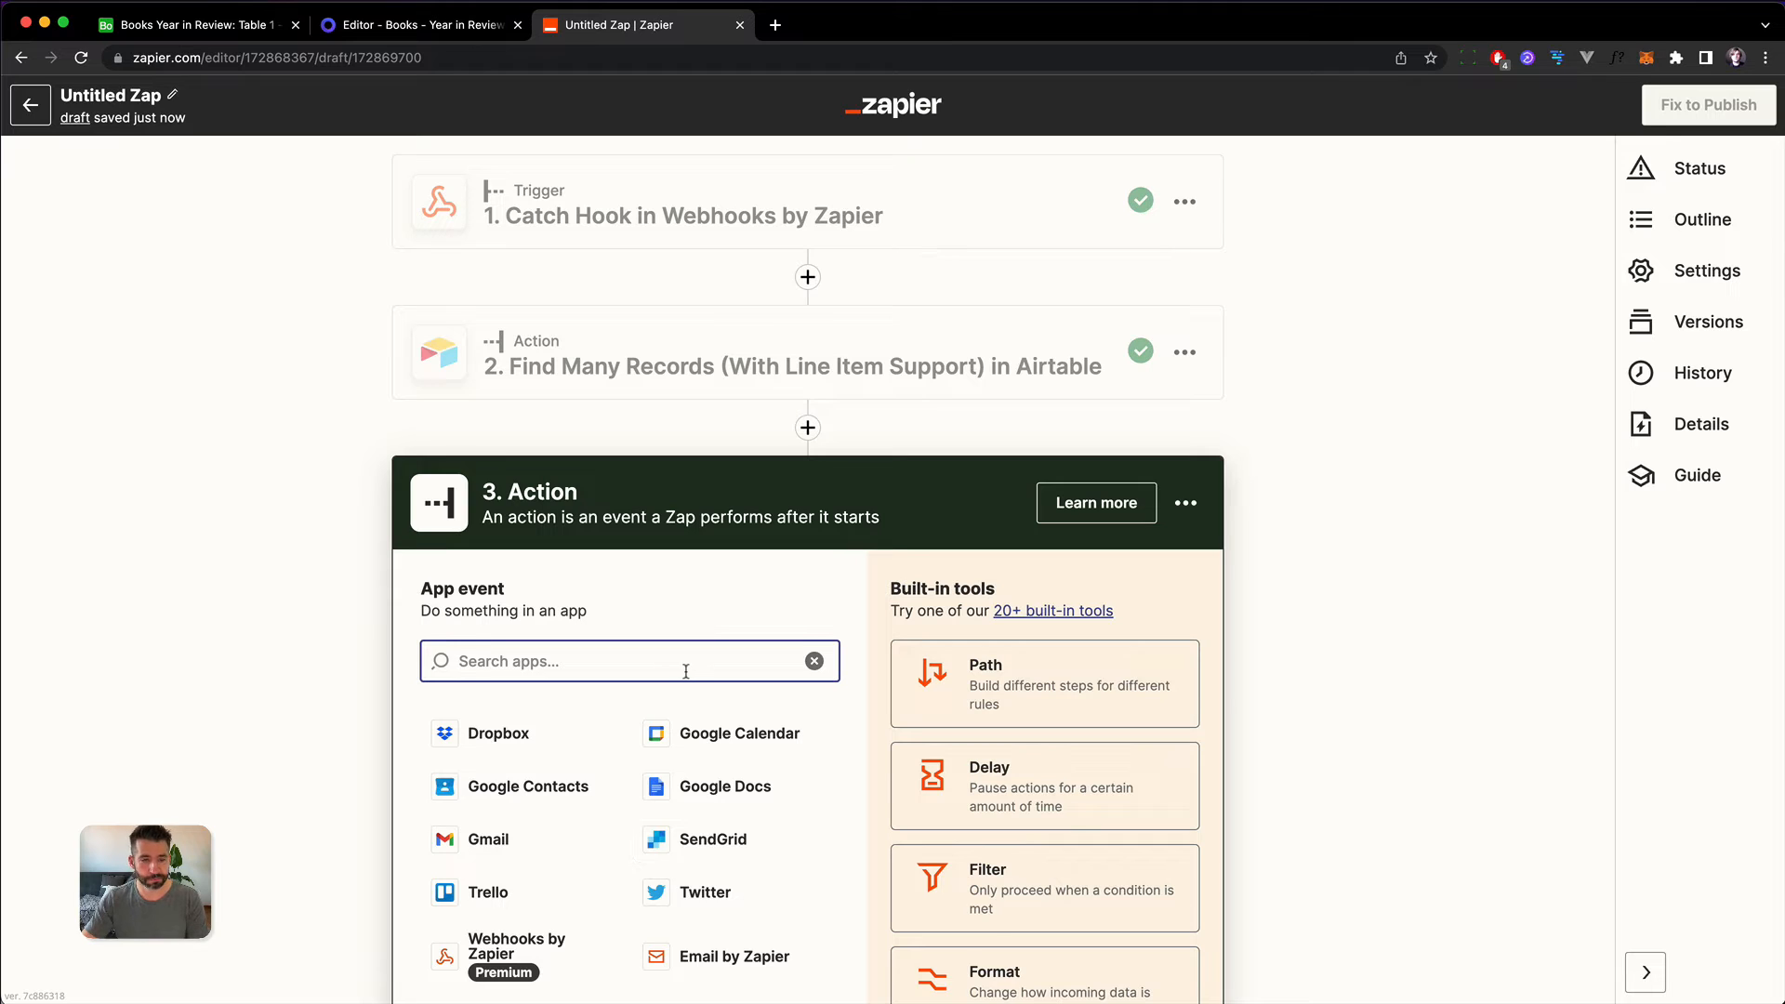
pyautogui.write('placid')
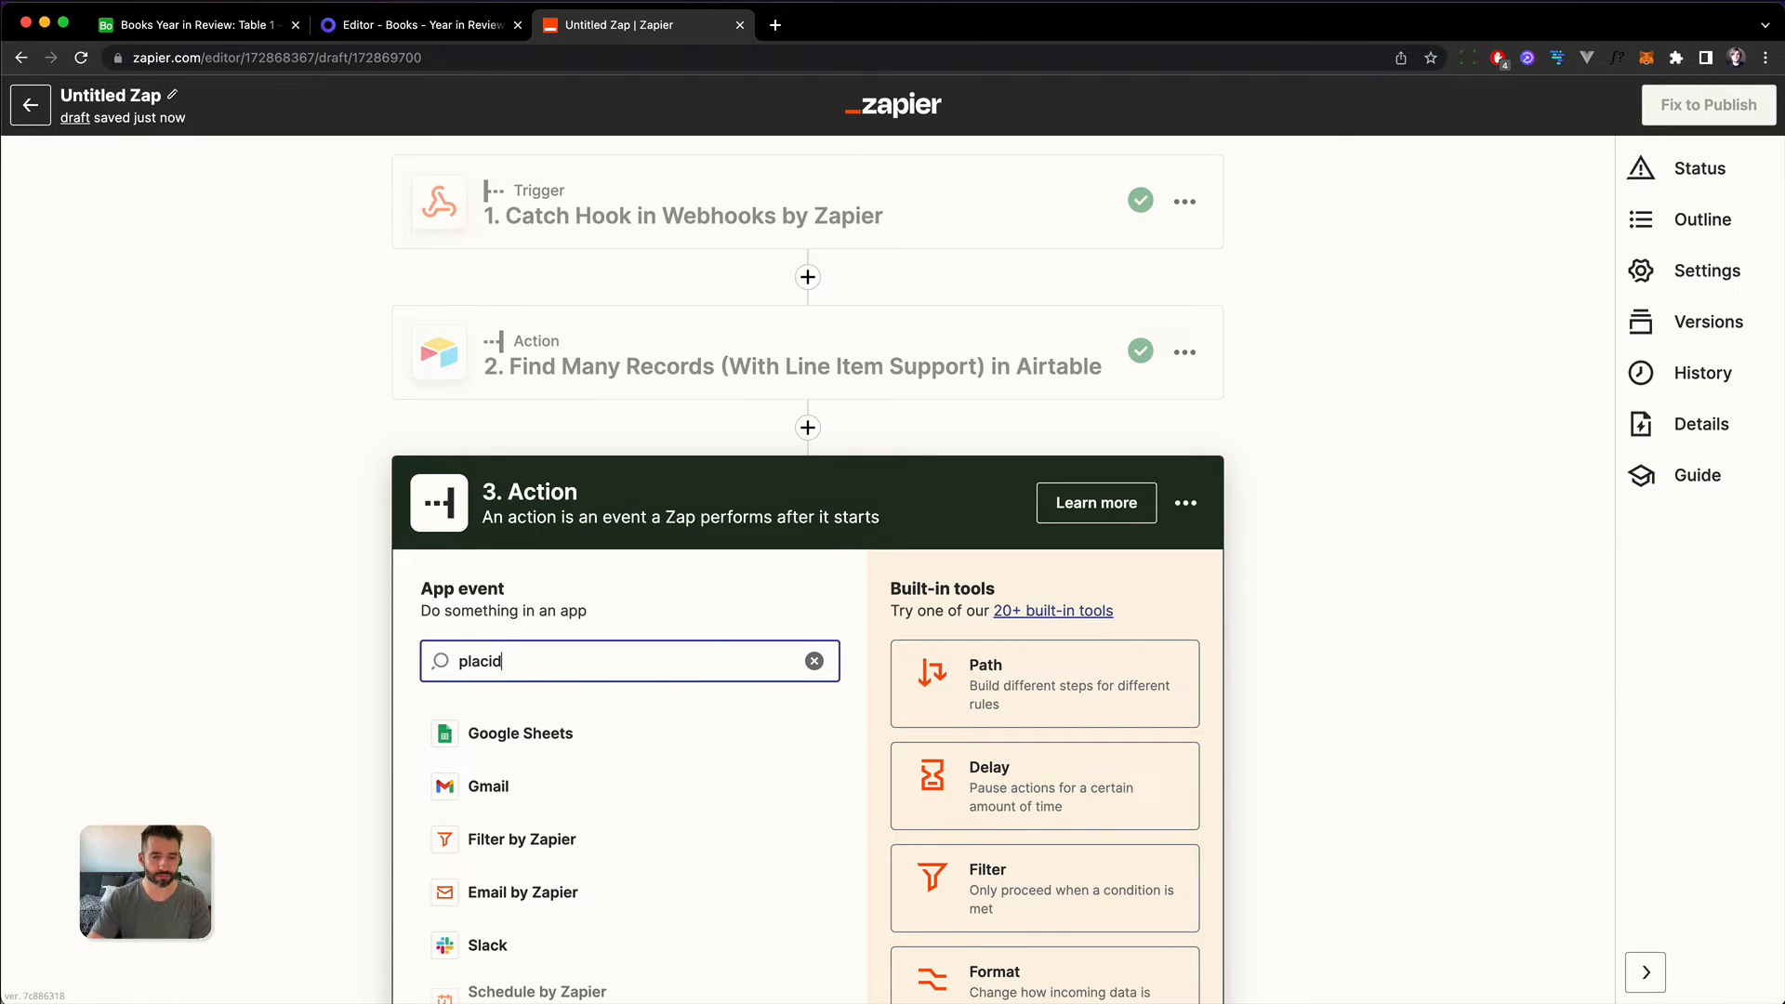
pyautogui.click(547, 804)
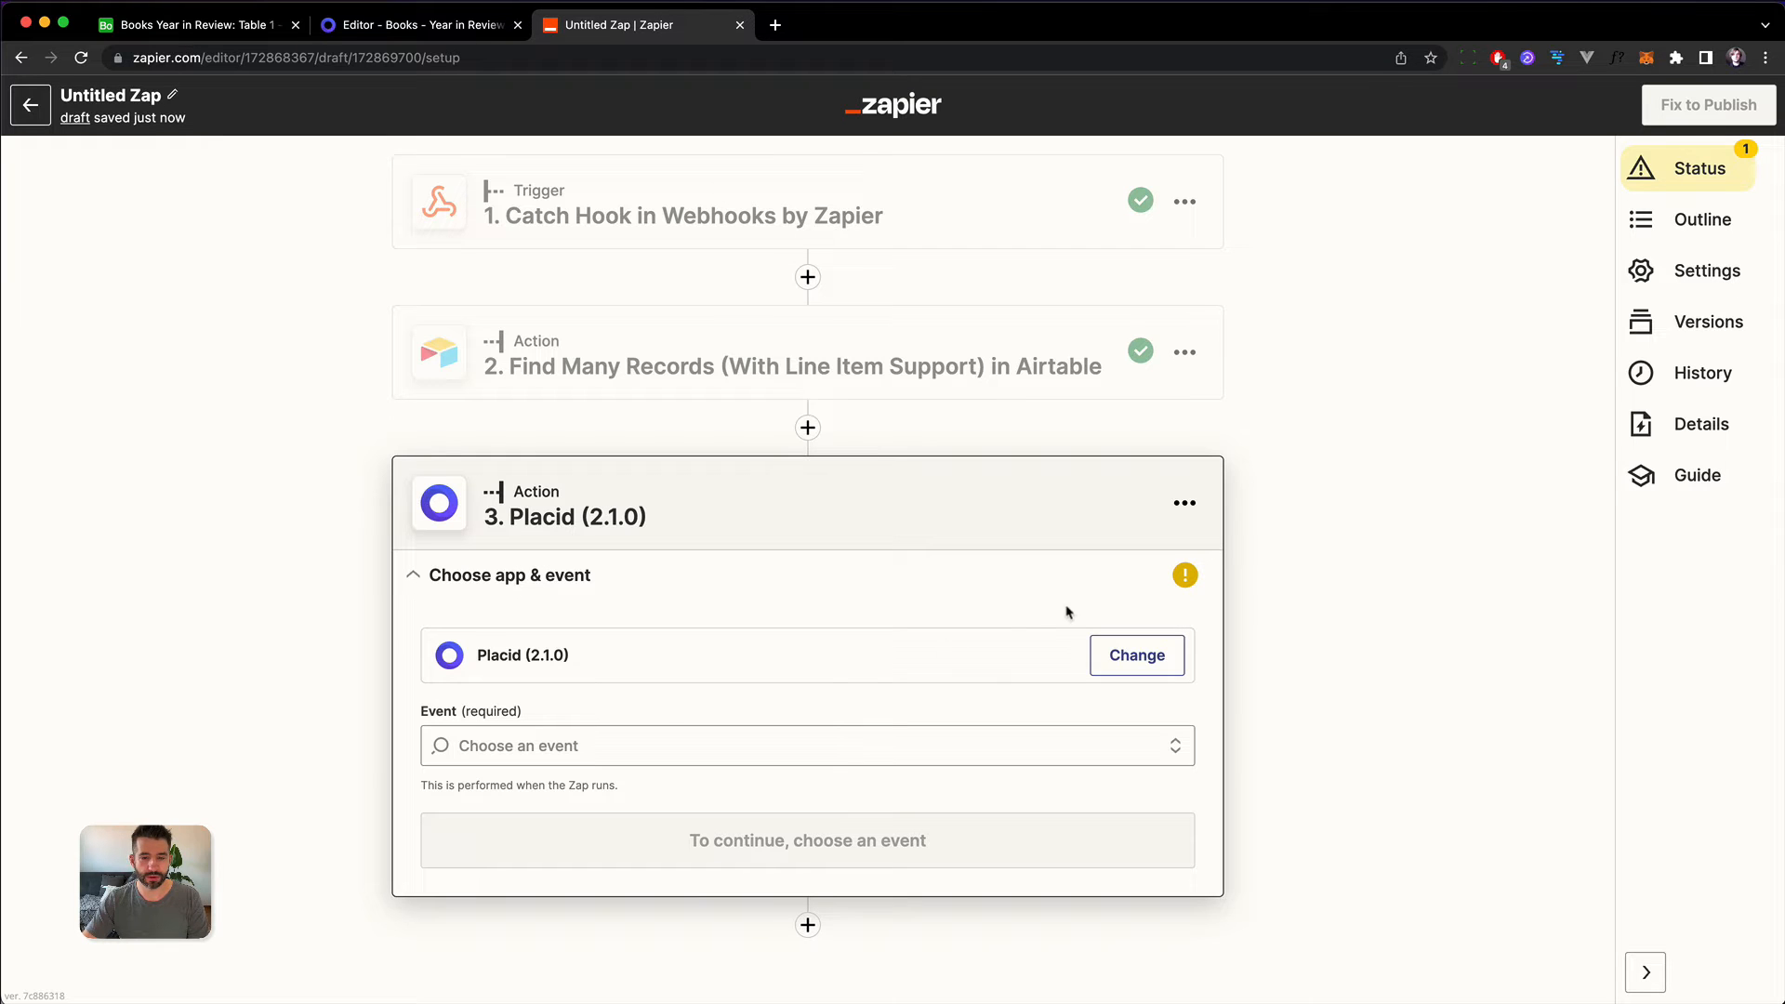
# Step: Set the Placid action's event to Create Image and continue to the account selection
pyautogui.click(500, 743)
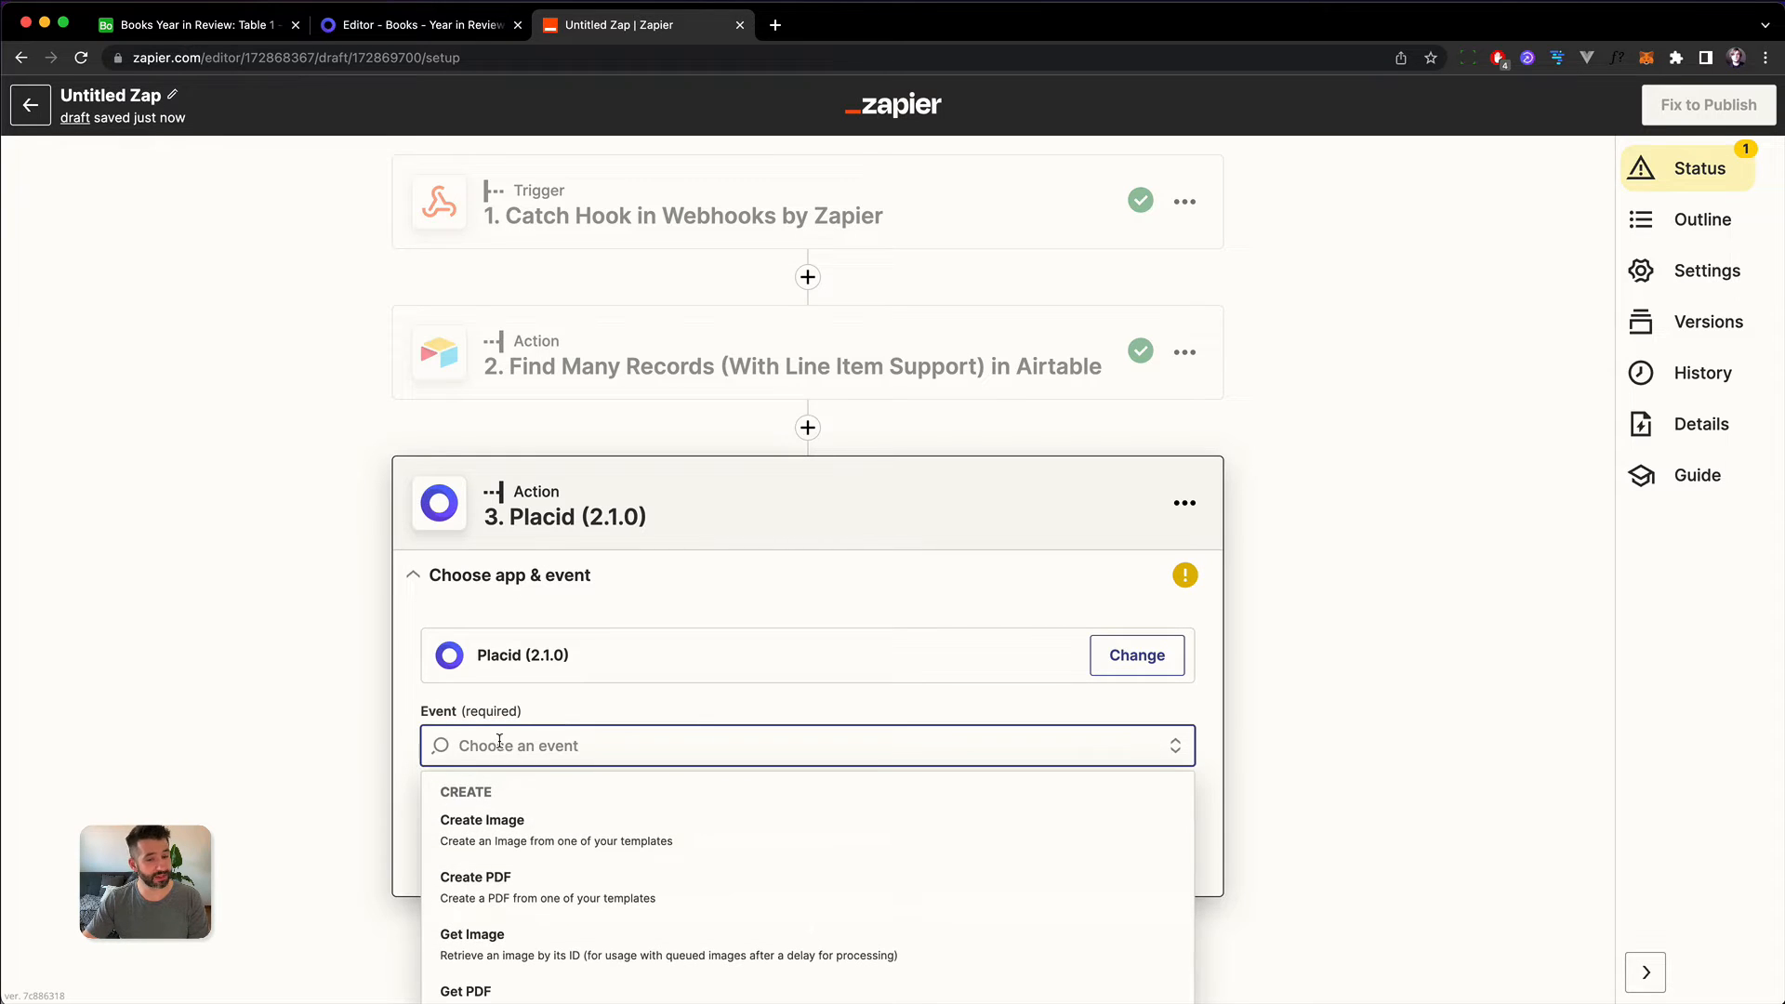
pyautogui.click(509, 836)
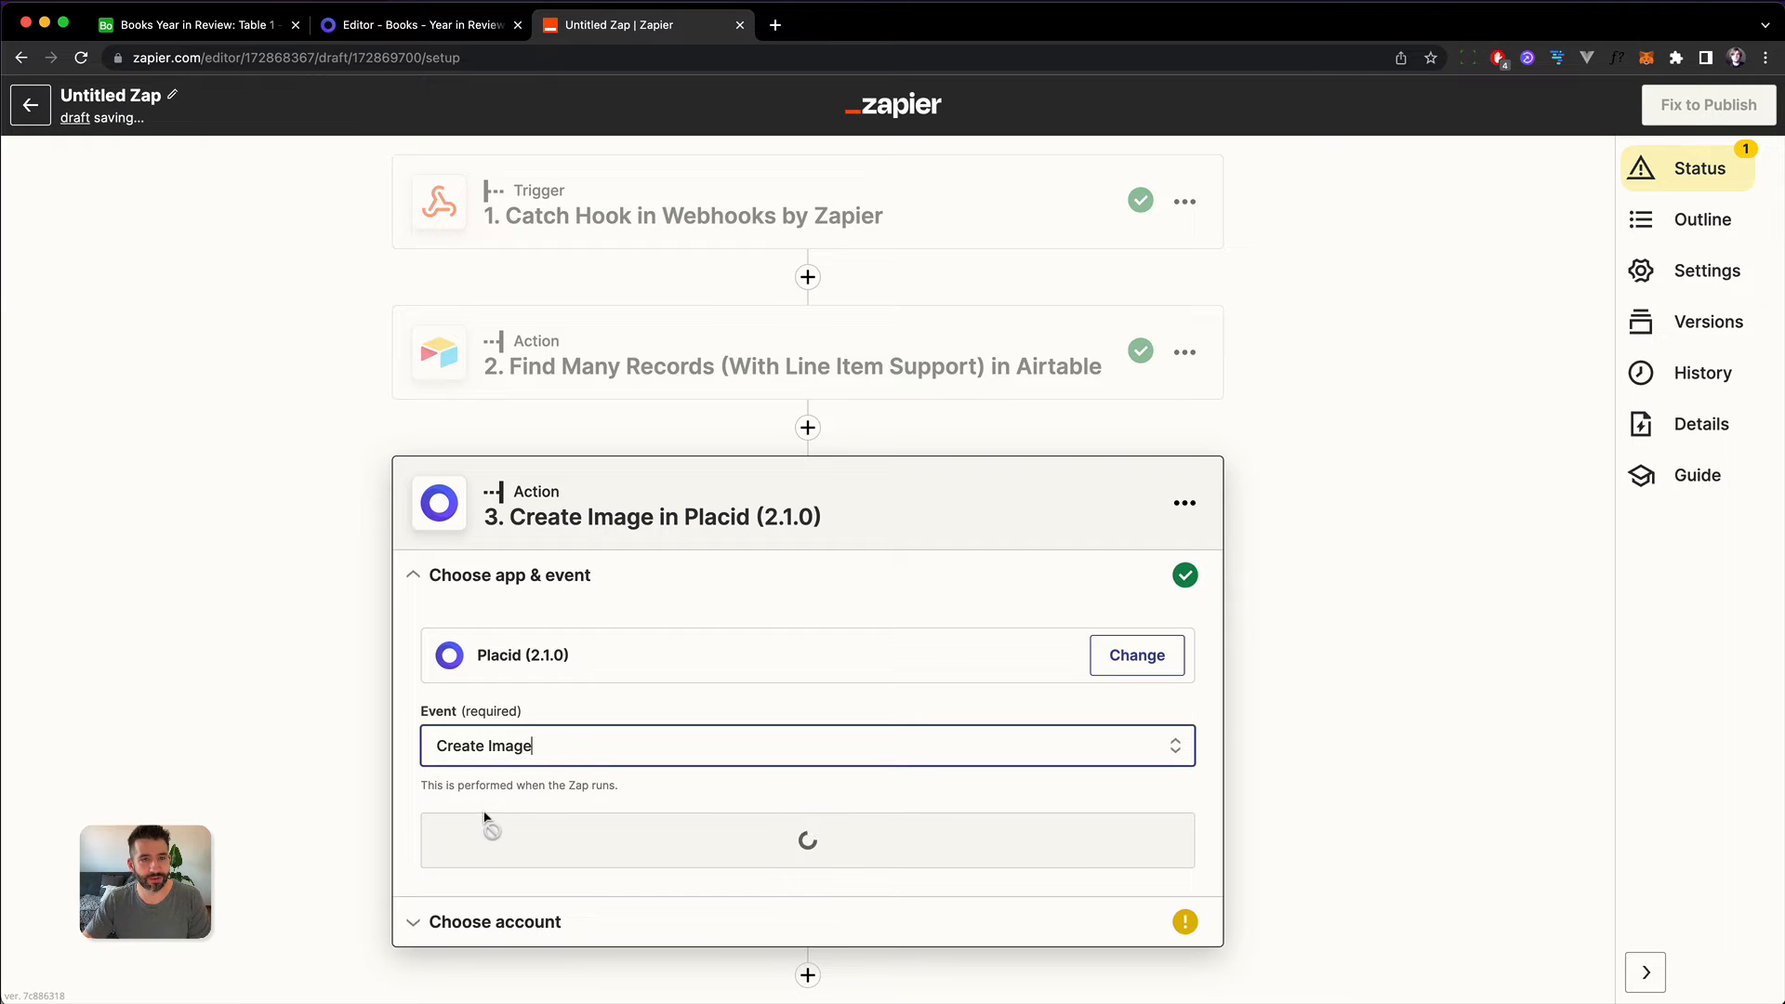
pyautogui.click(780, 842)
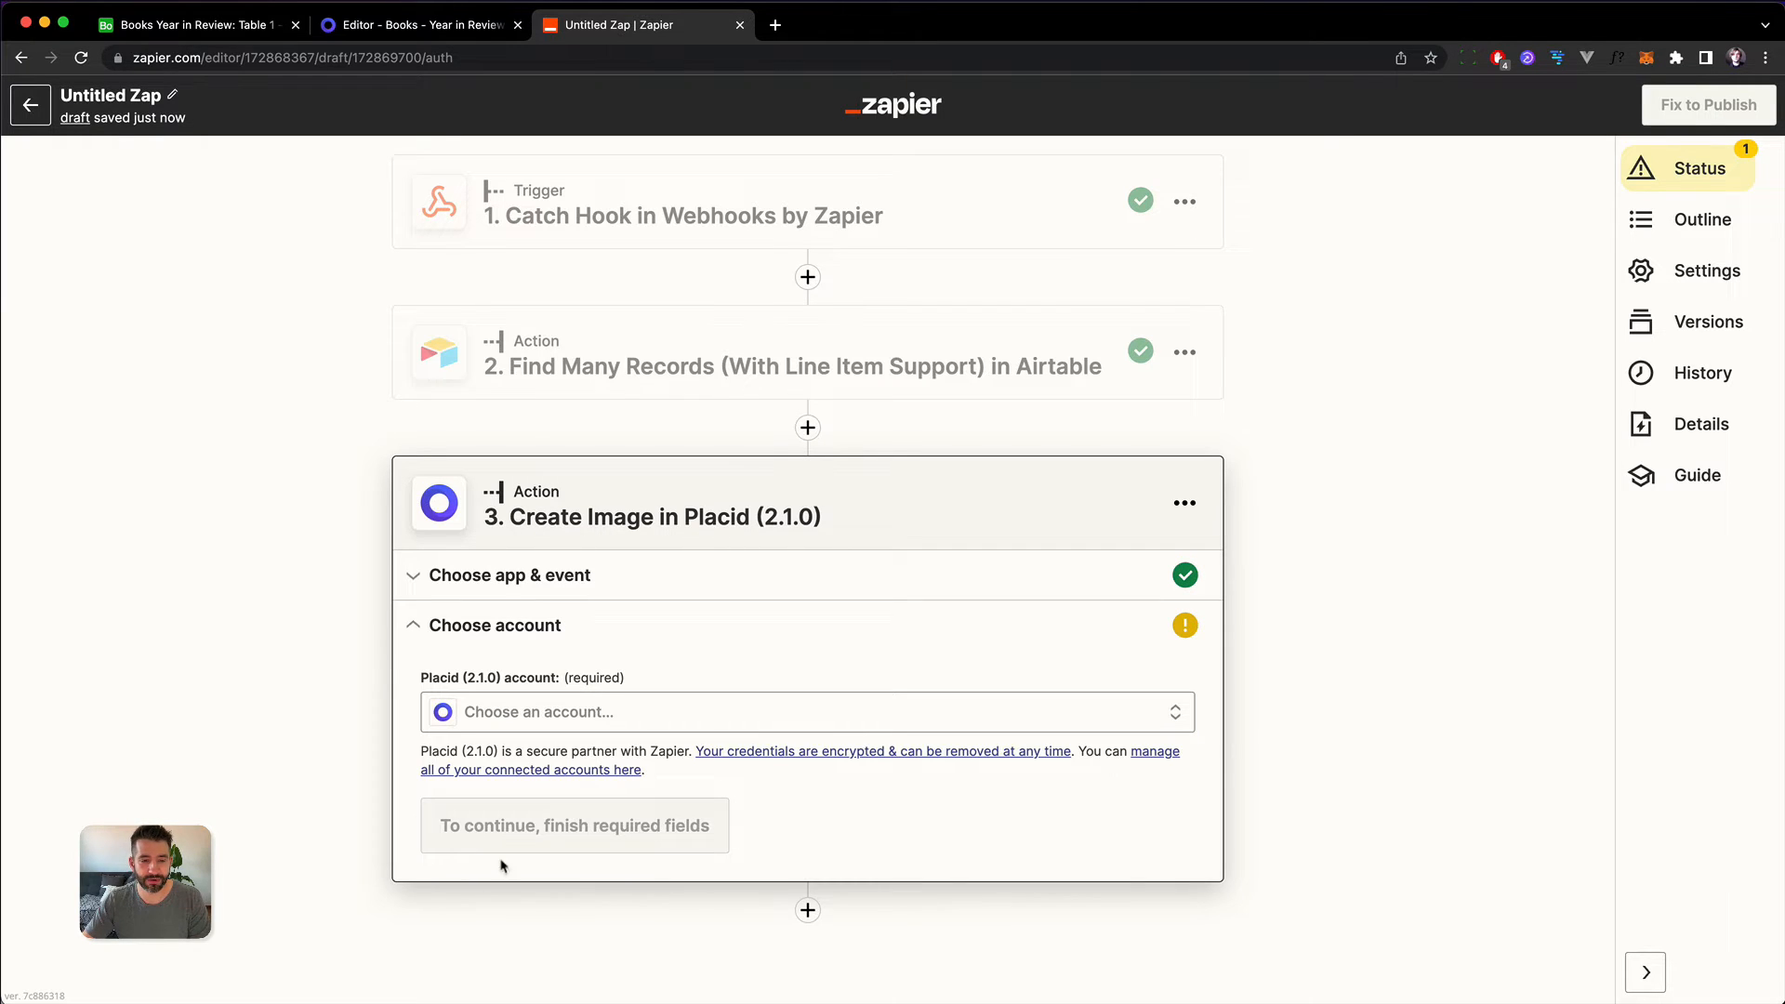
# Step: Start connecting a new Placid account for the action, moving the API key window aside
pyautogui.click(1071, 715)
pyautogui.click(756, 938)
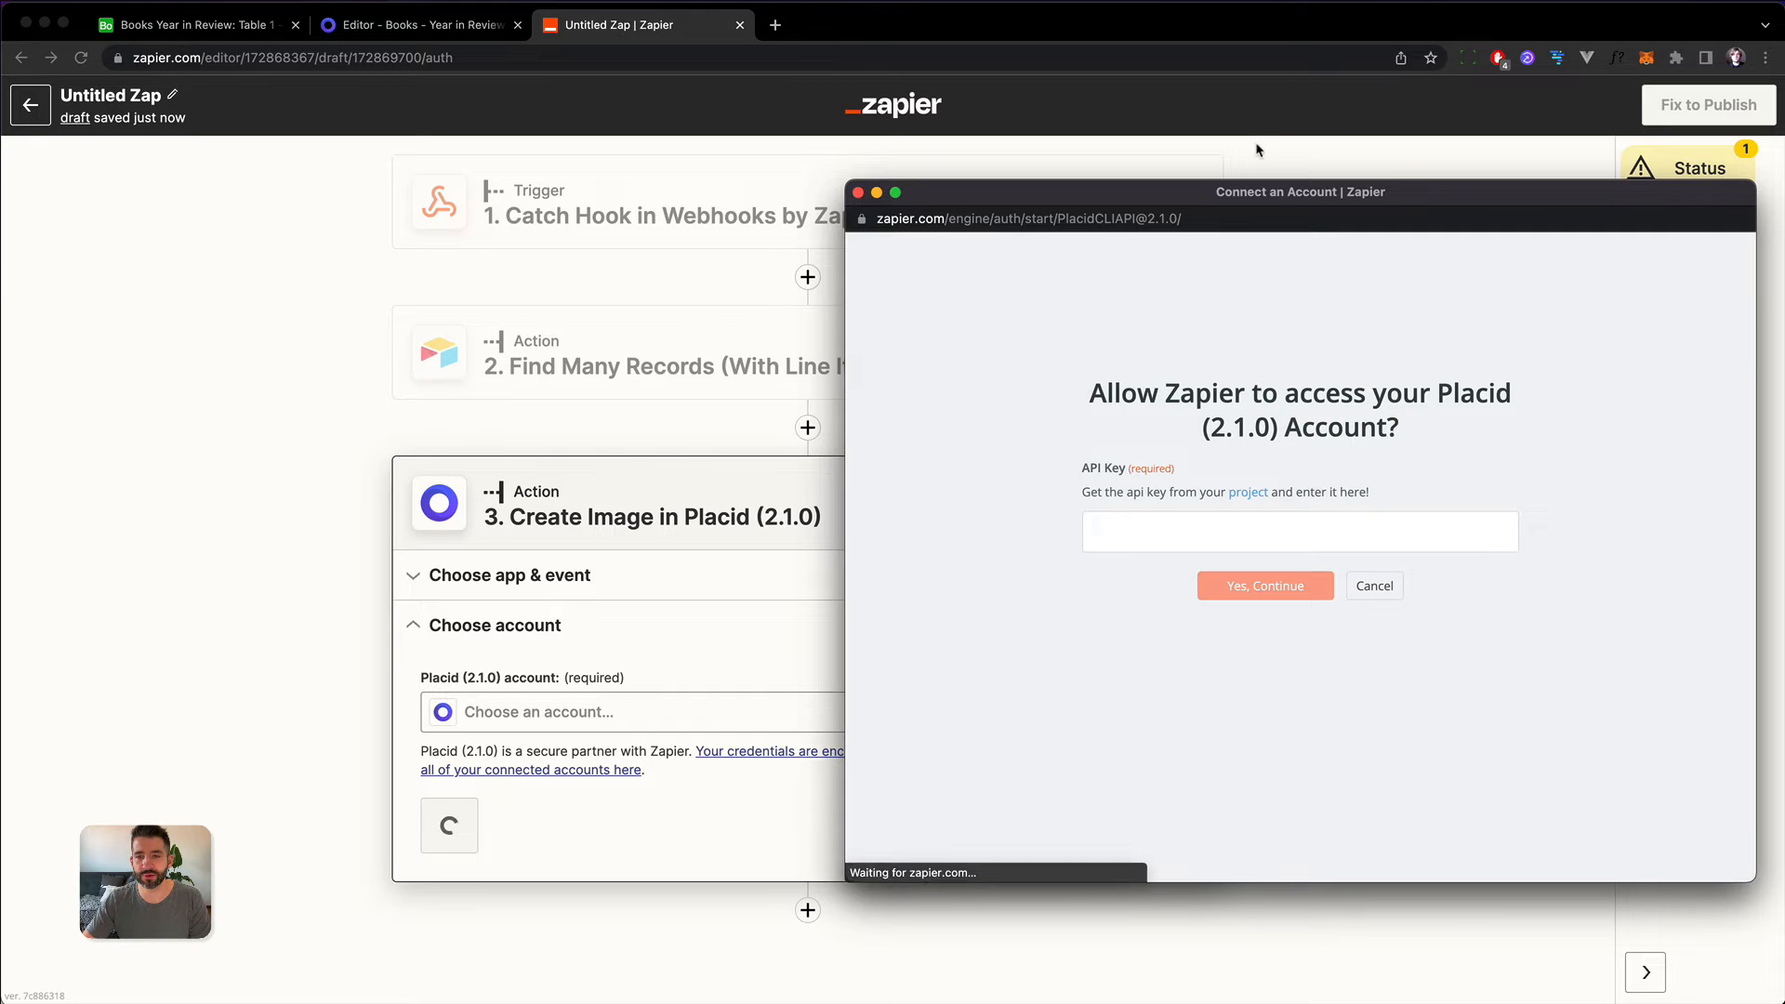
pyautogui.moveTo(1256, 192); pyautogui.dragTo(1458, 195)
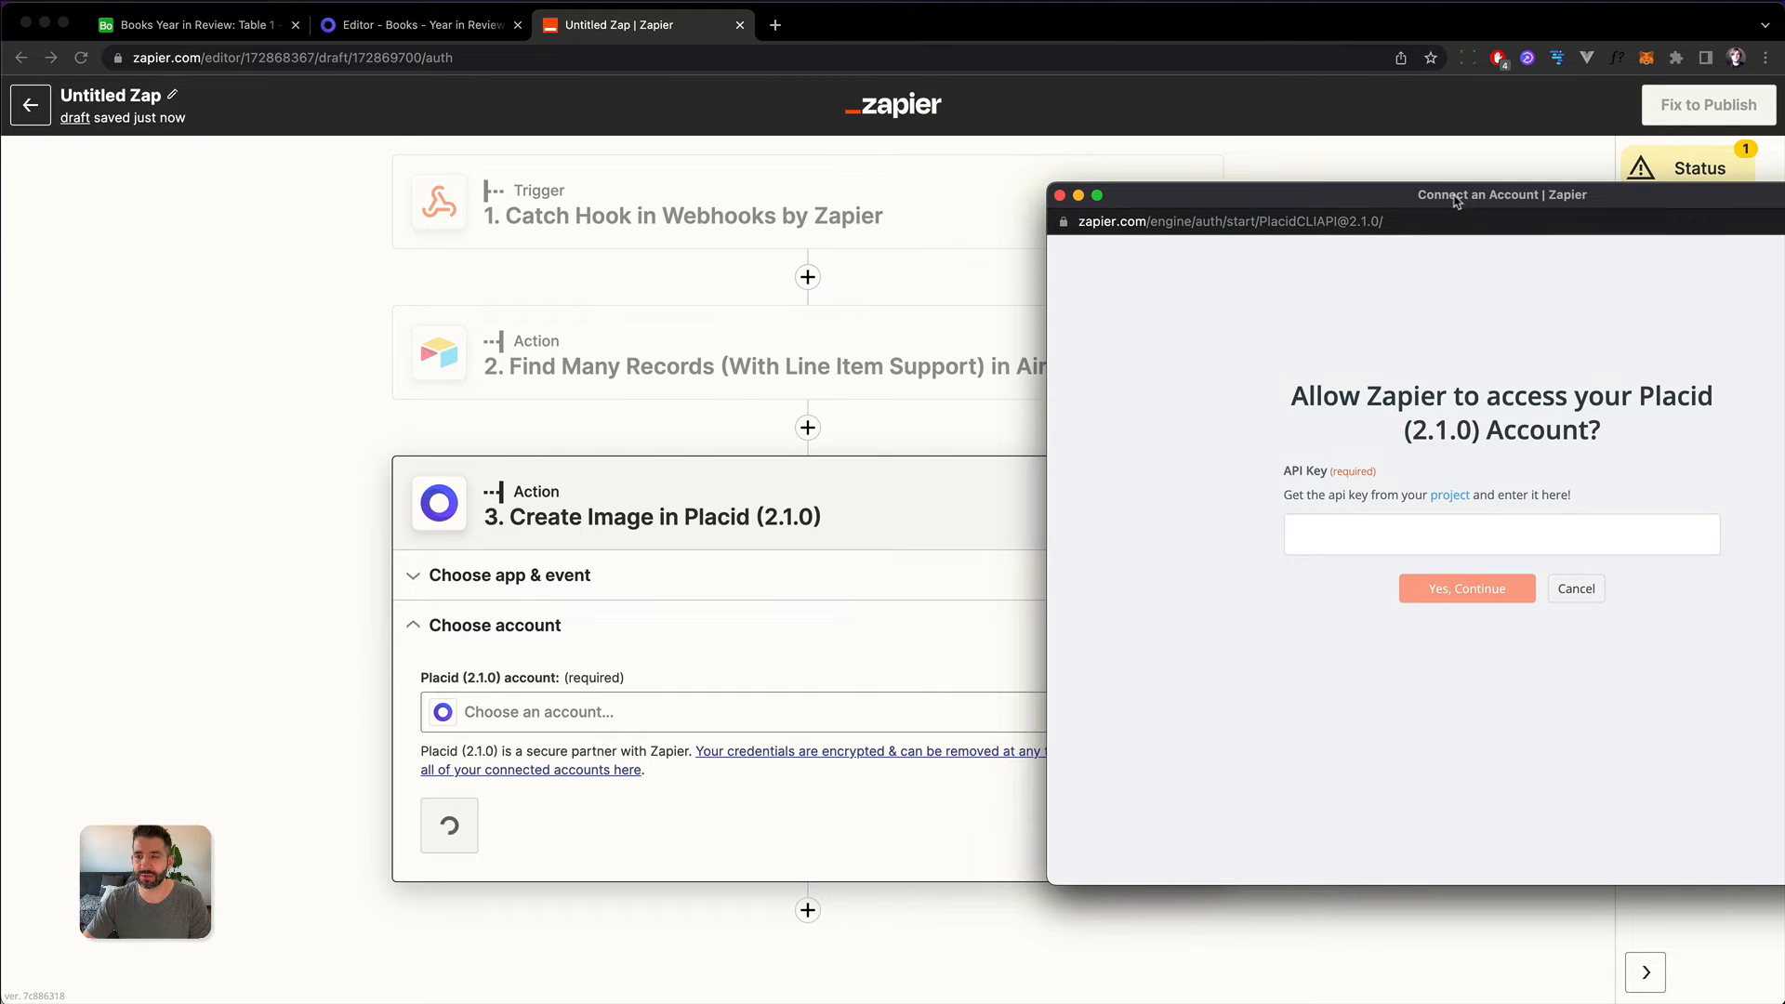
# Step: Switch to Placid and copy the API token from the Zapier integration of the Book Collection - Year in Review template
pyautogui.click(370, 28)
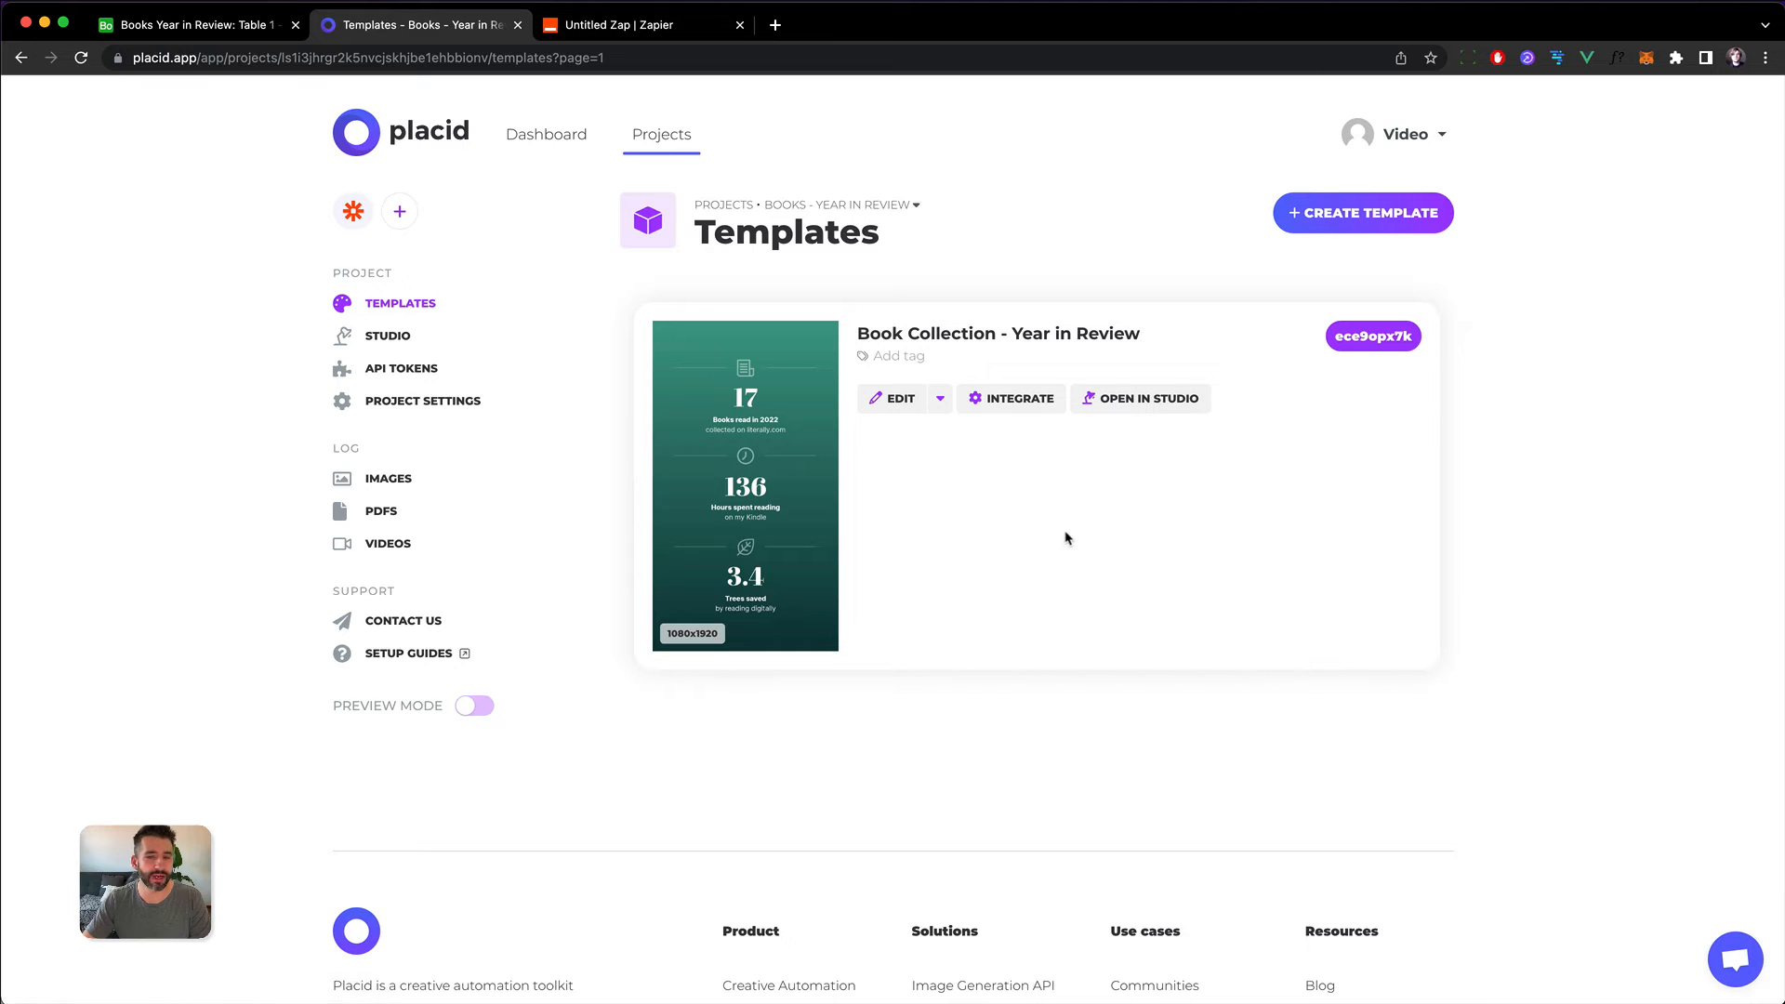
pyautogui.click(987, 410)
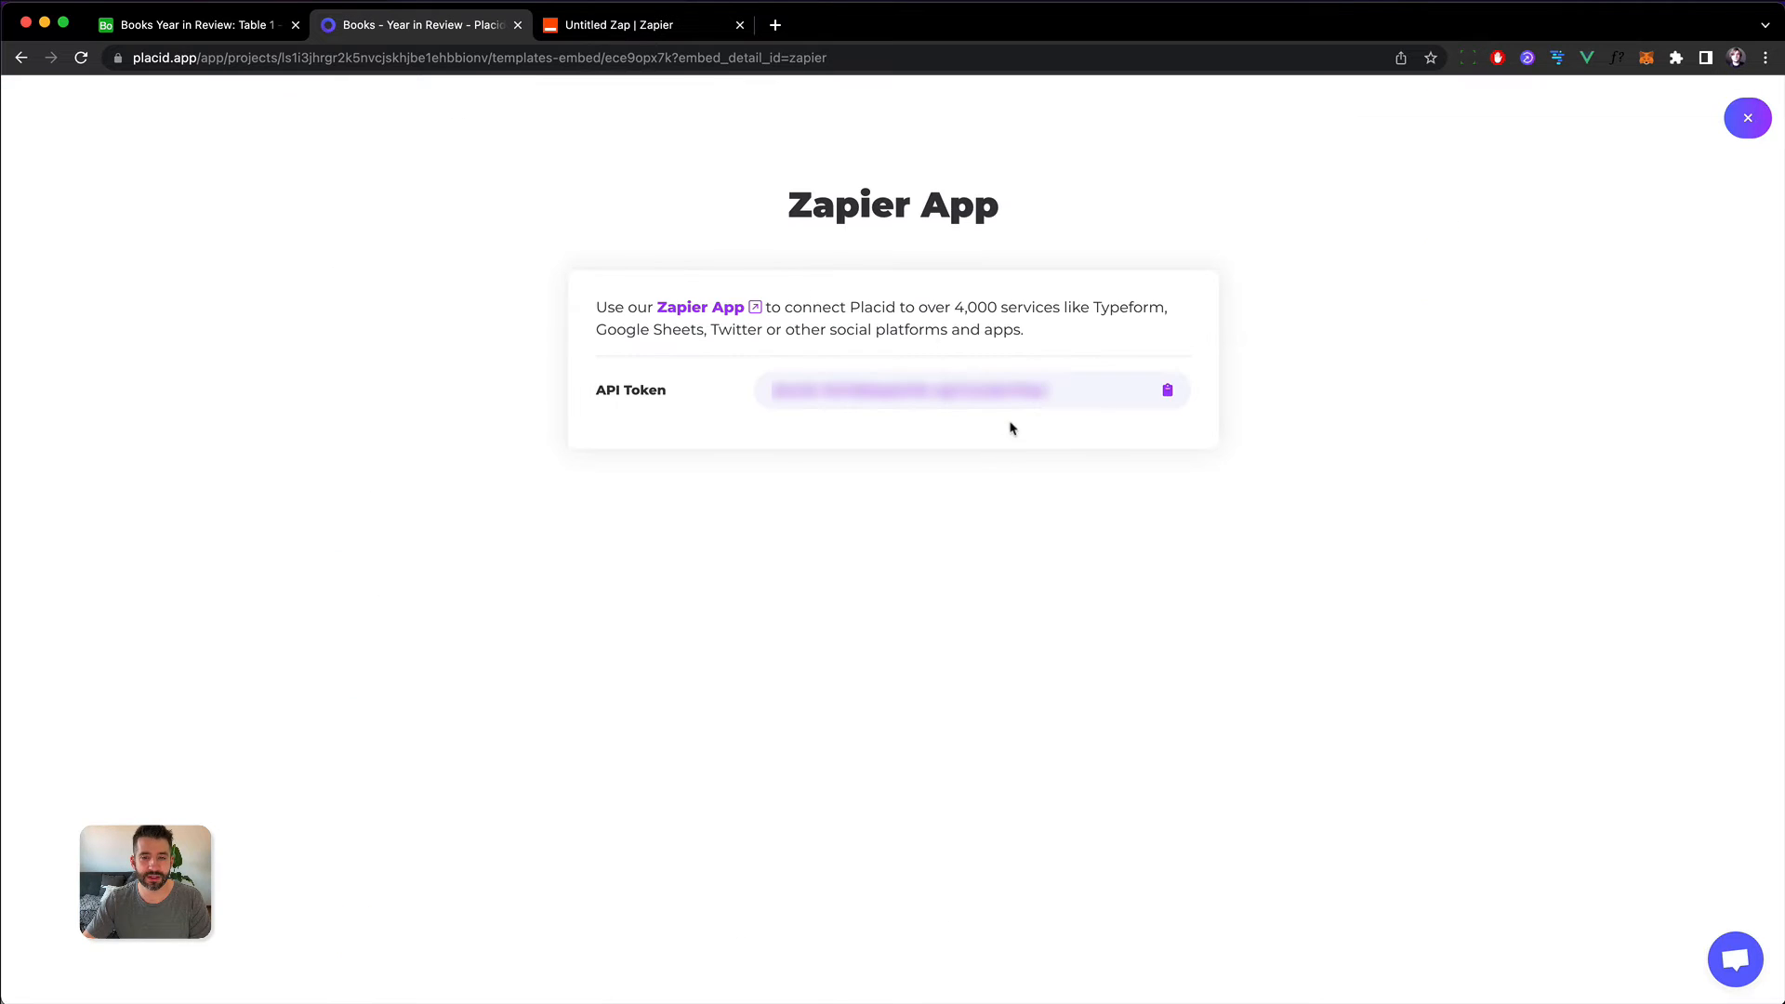
pyautogui.click(1168, 389)
# Step: Paste the copied API token into the API Key field of the Zapier account connection window and authorize access
pyautogui.moveTo(1784, 200); pyautogui.dragTo(1325, 242)
pyautogui.click(1037, 580)
pyautogui.rightClick(1011, 581)
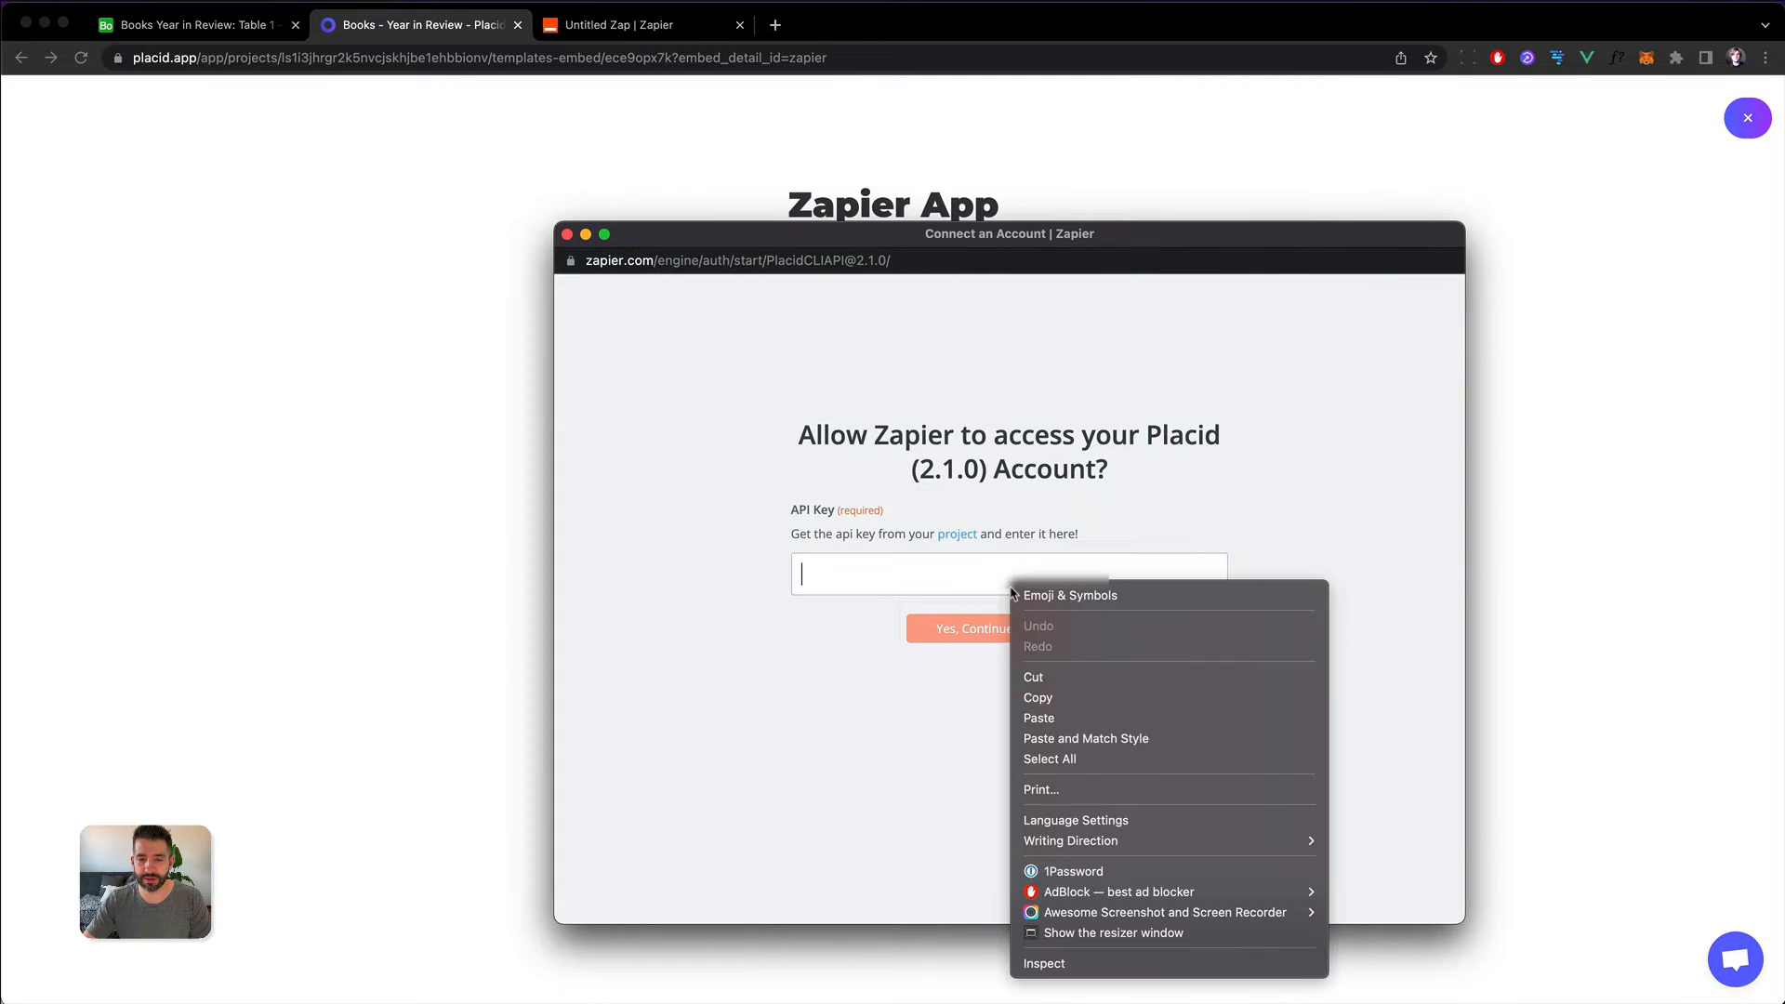
pyautogui.click(1037, 720)
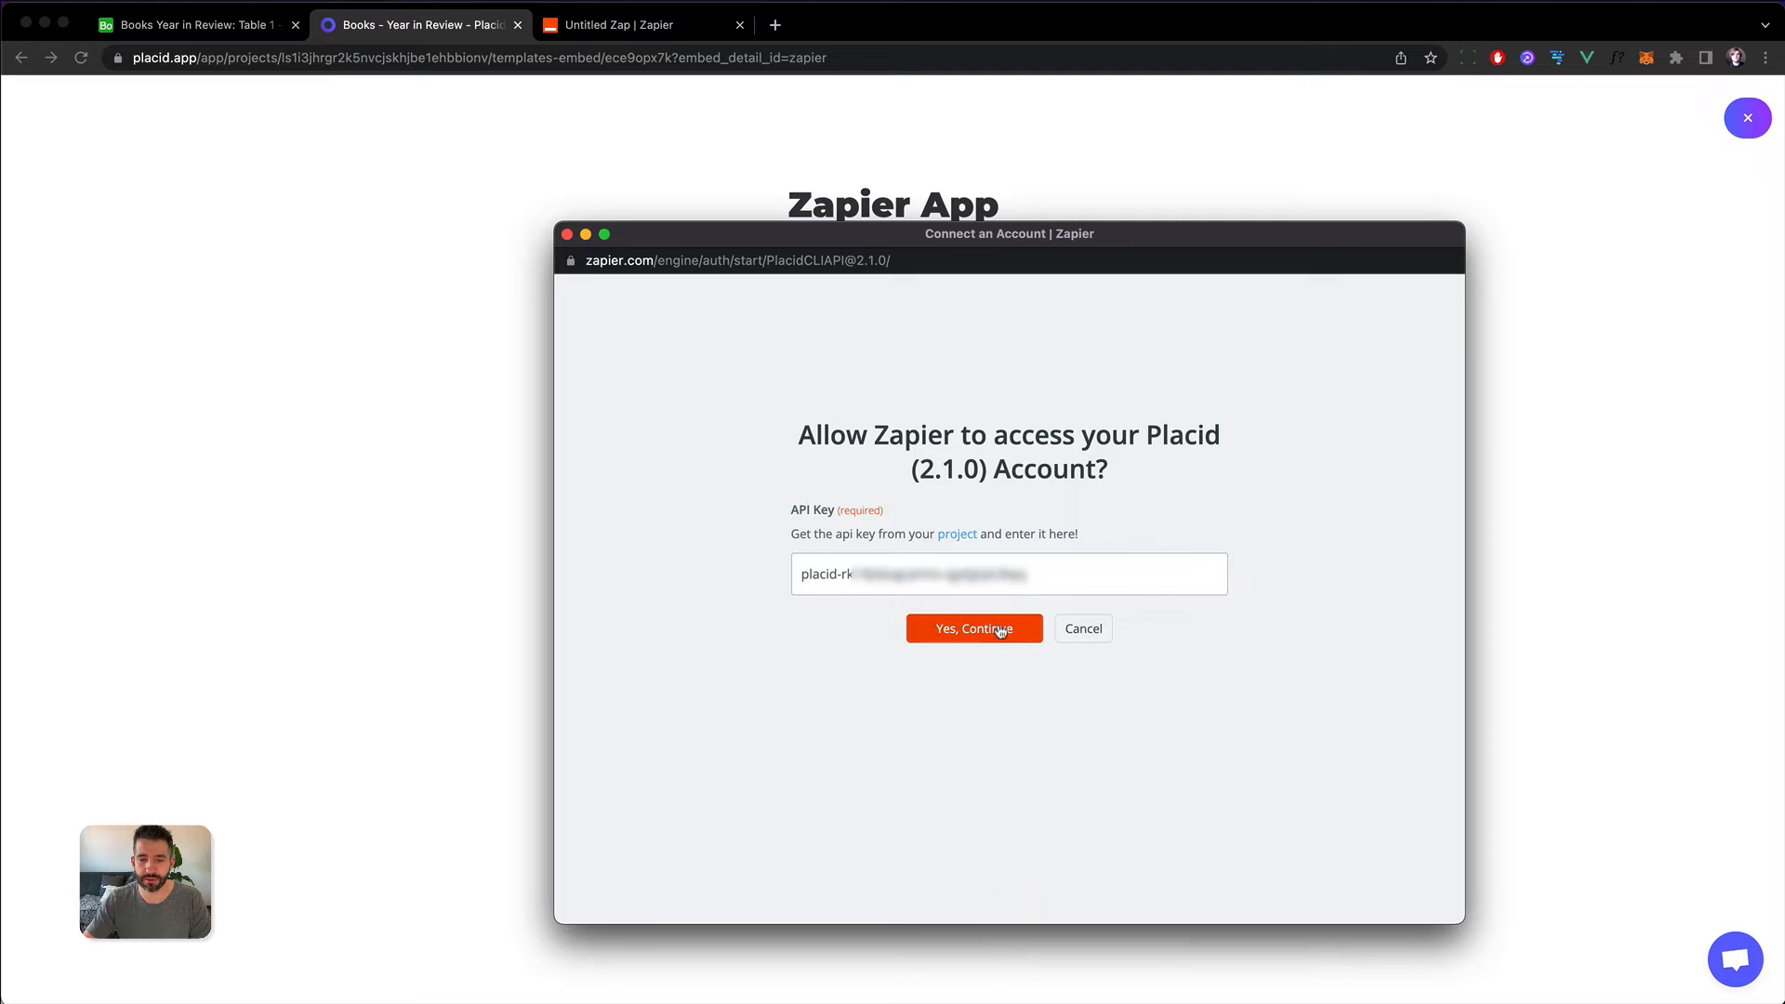
pyautogui.click(1006, 631)
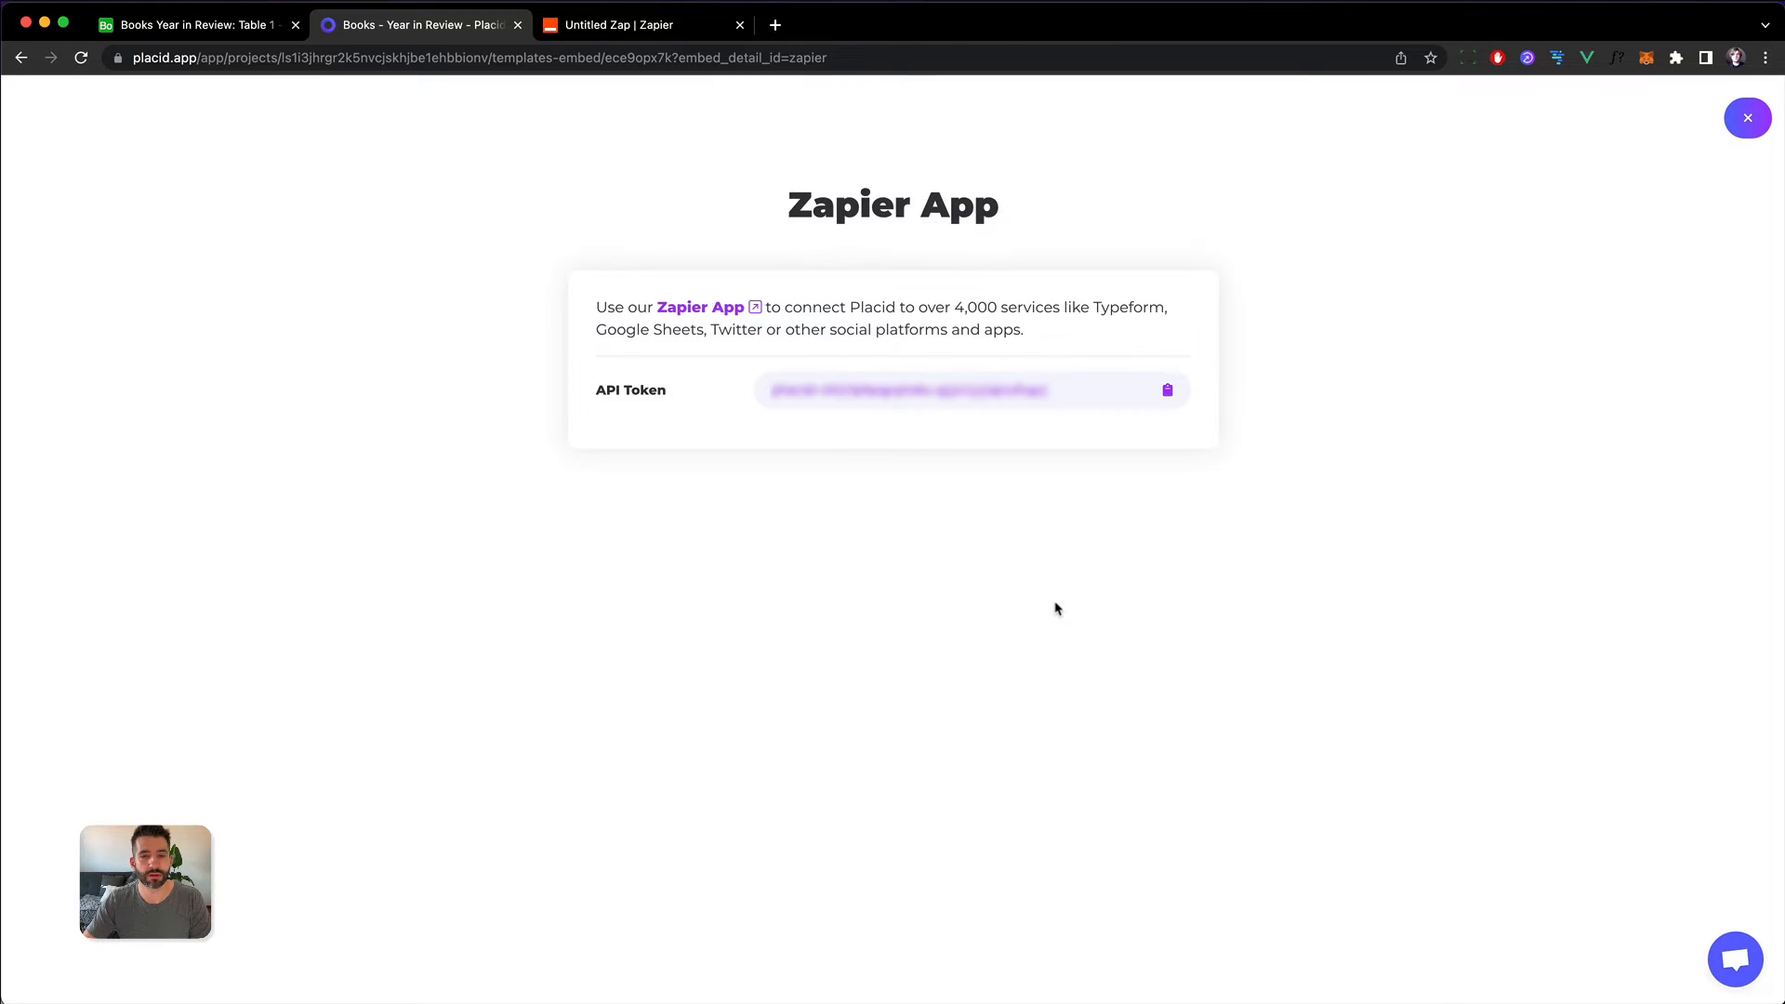
# Step: Return to Zapier, continue with the connected Placid account and choose Book Collection - Year in Review as the action's template
pyautogui.click(669, 31)
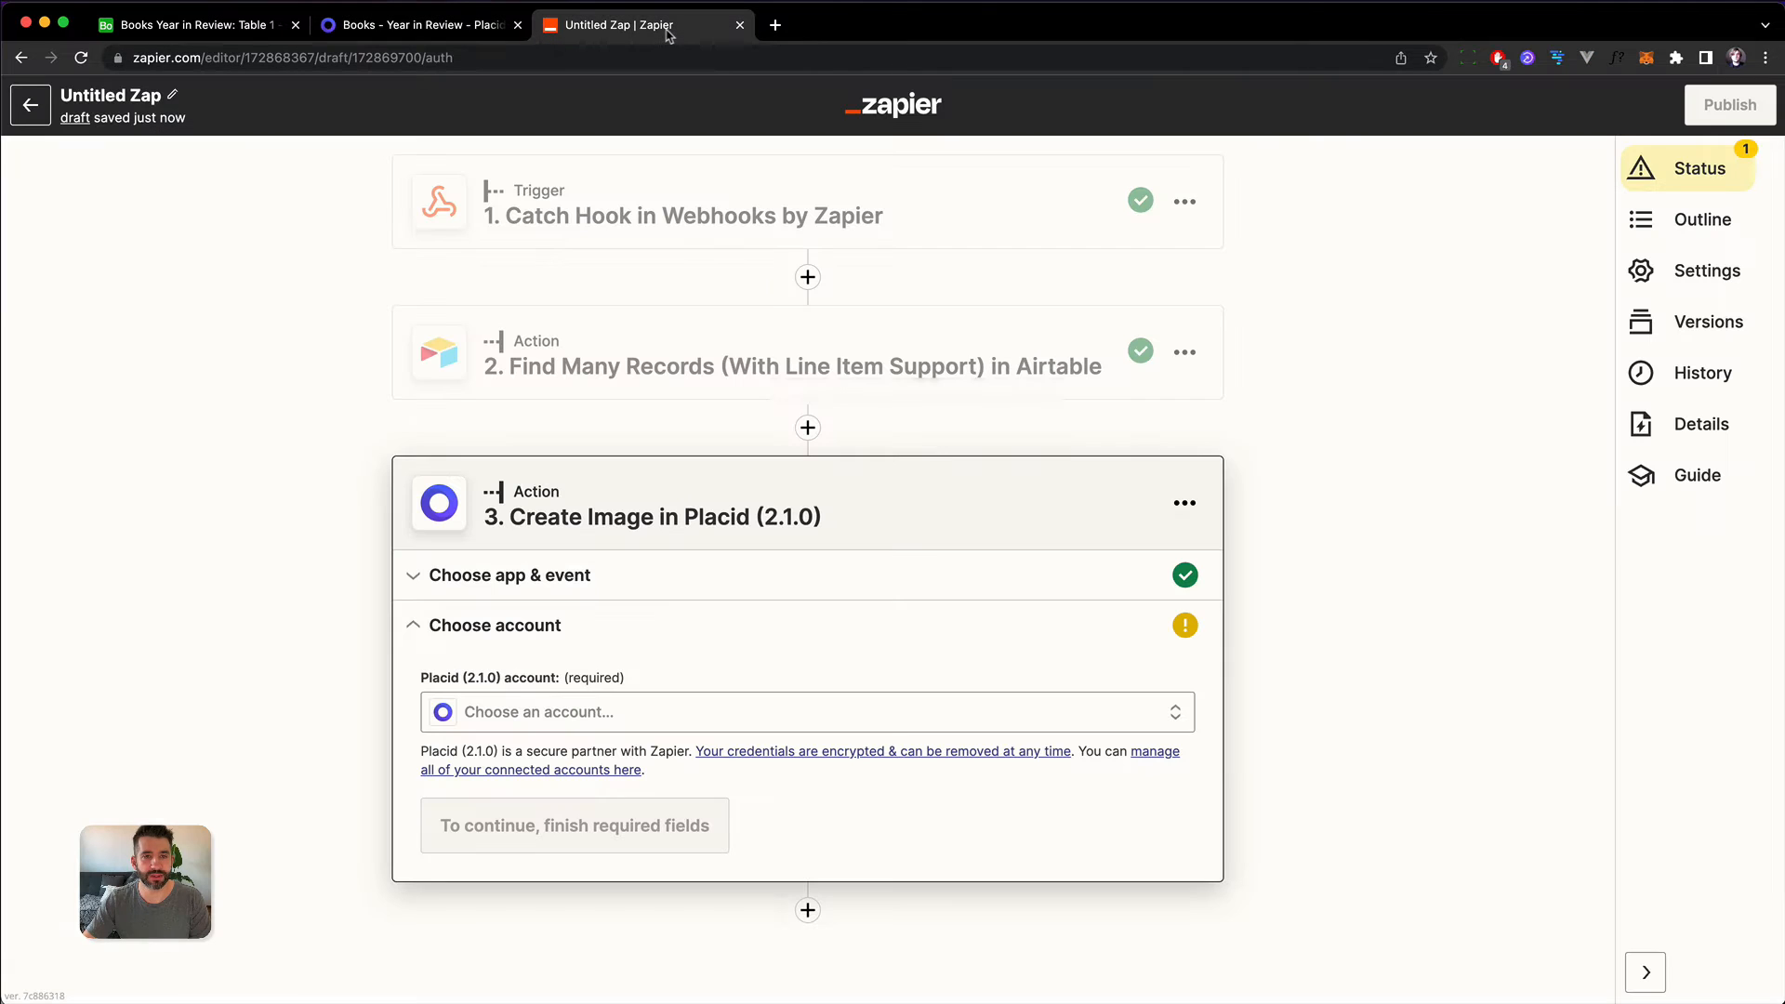
pyautogui.scroll(-1, 228, 720)
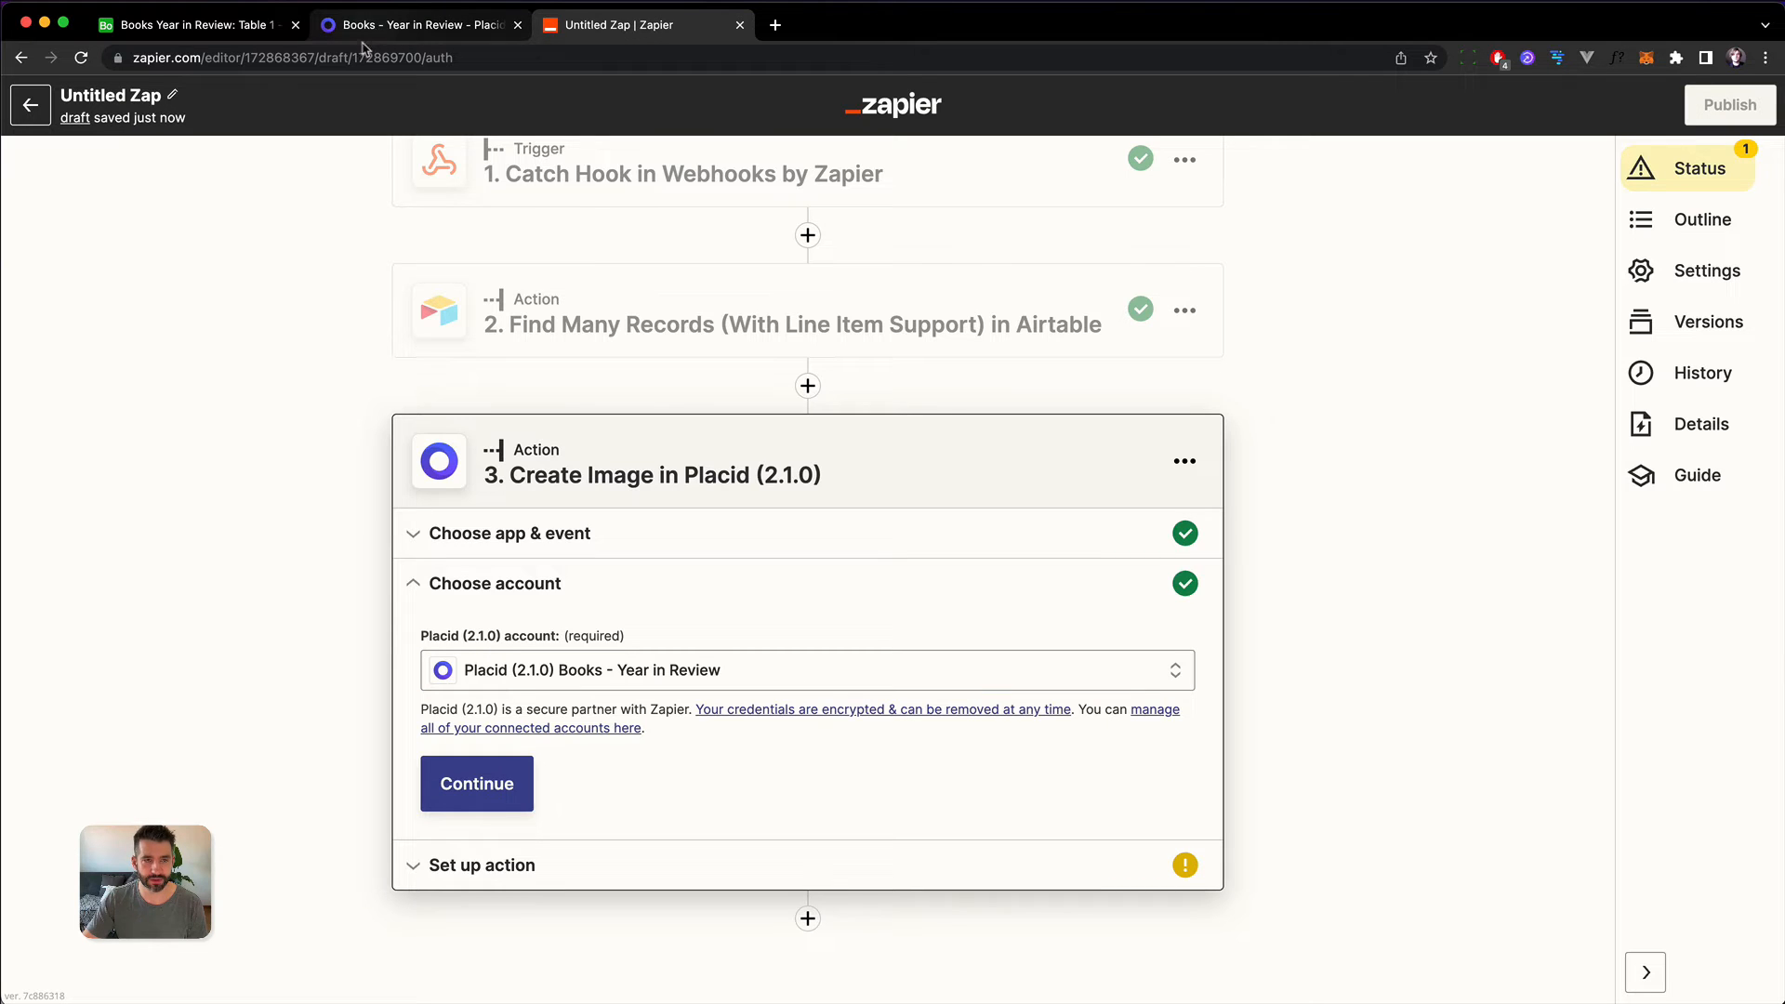
pyautogui.click(487, 786)
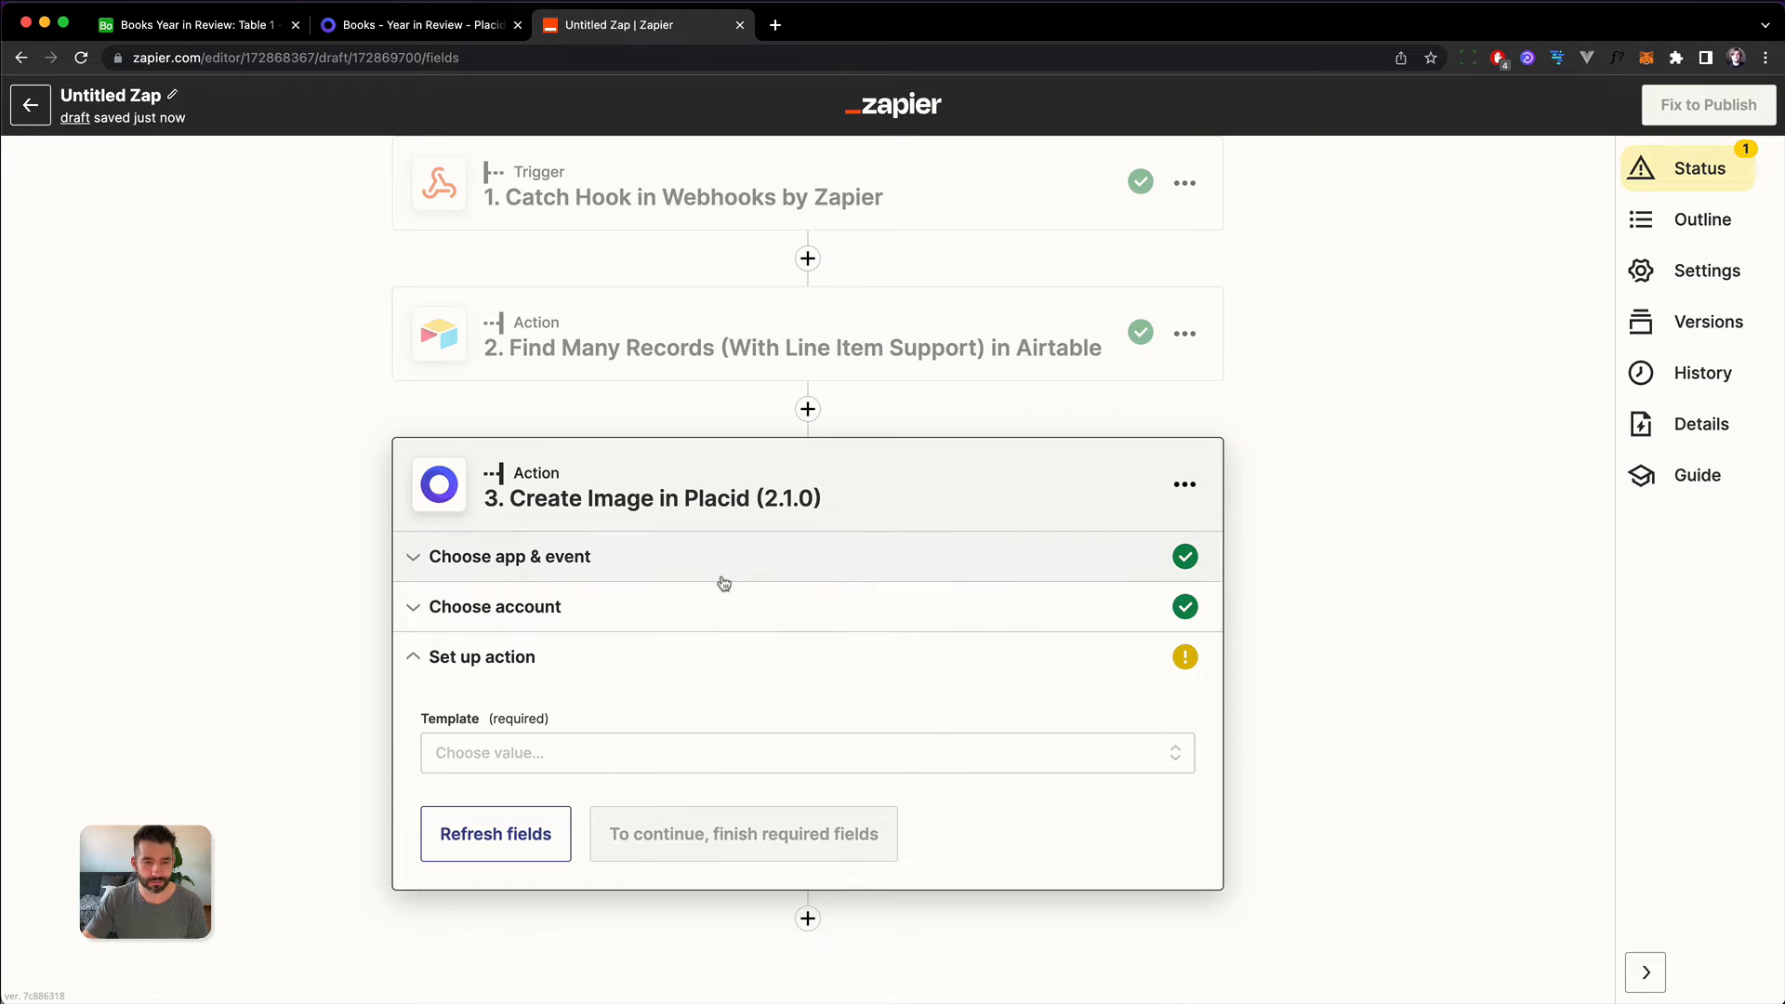
pyautogui.click(503, 760)
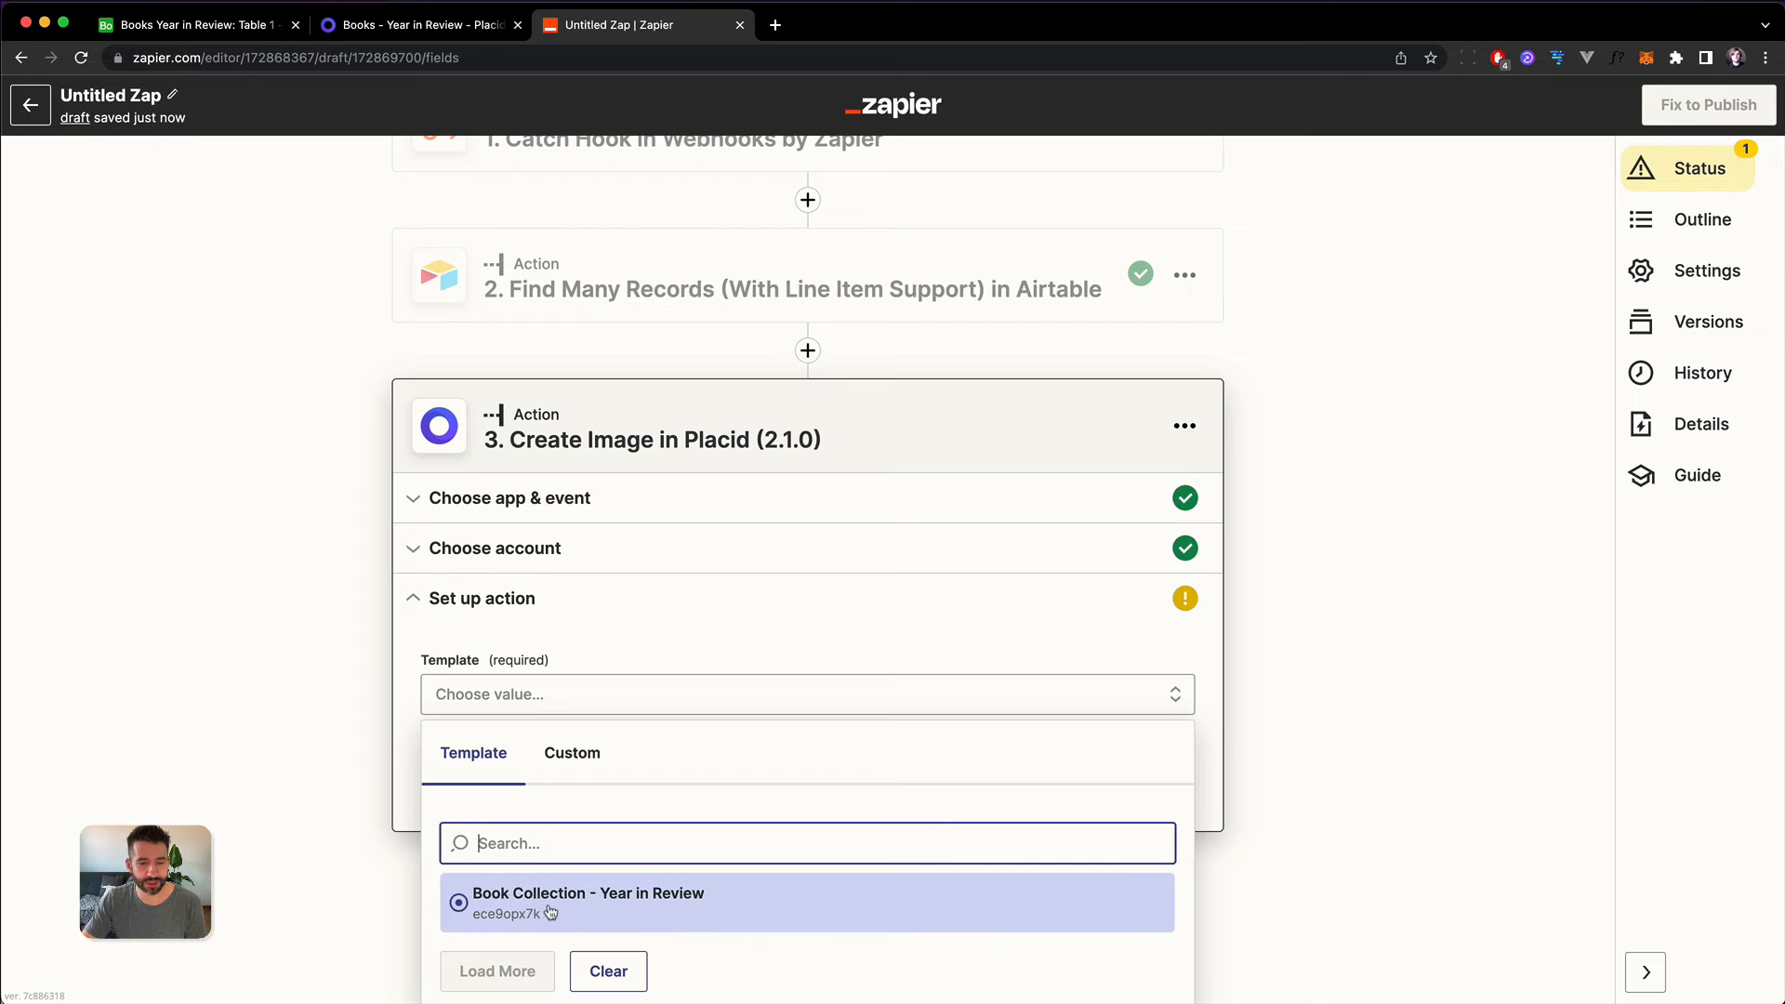
pyautogui.click(610, 902)
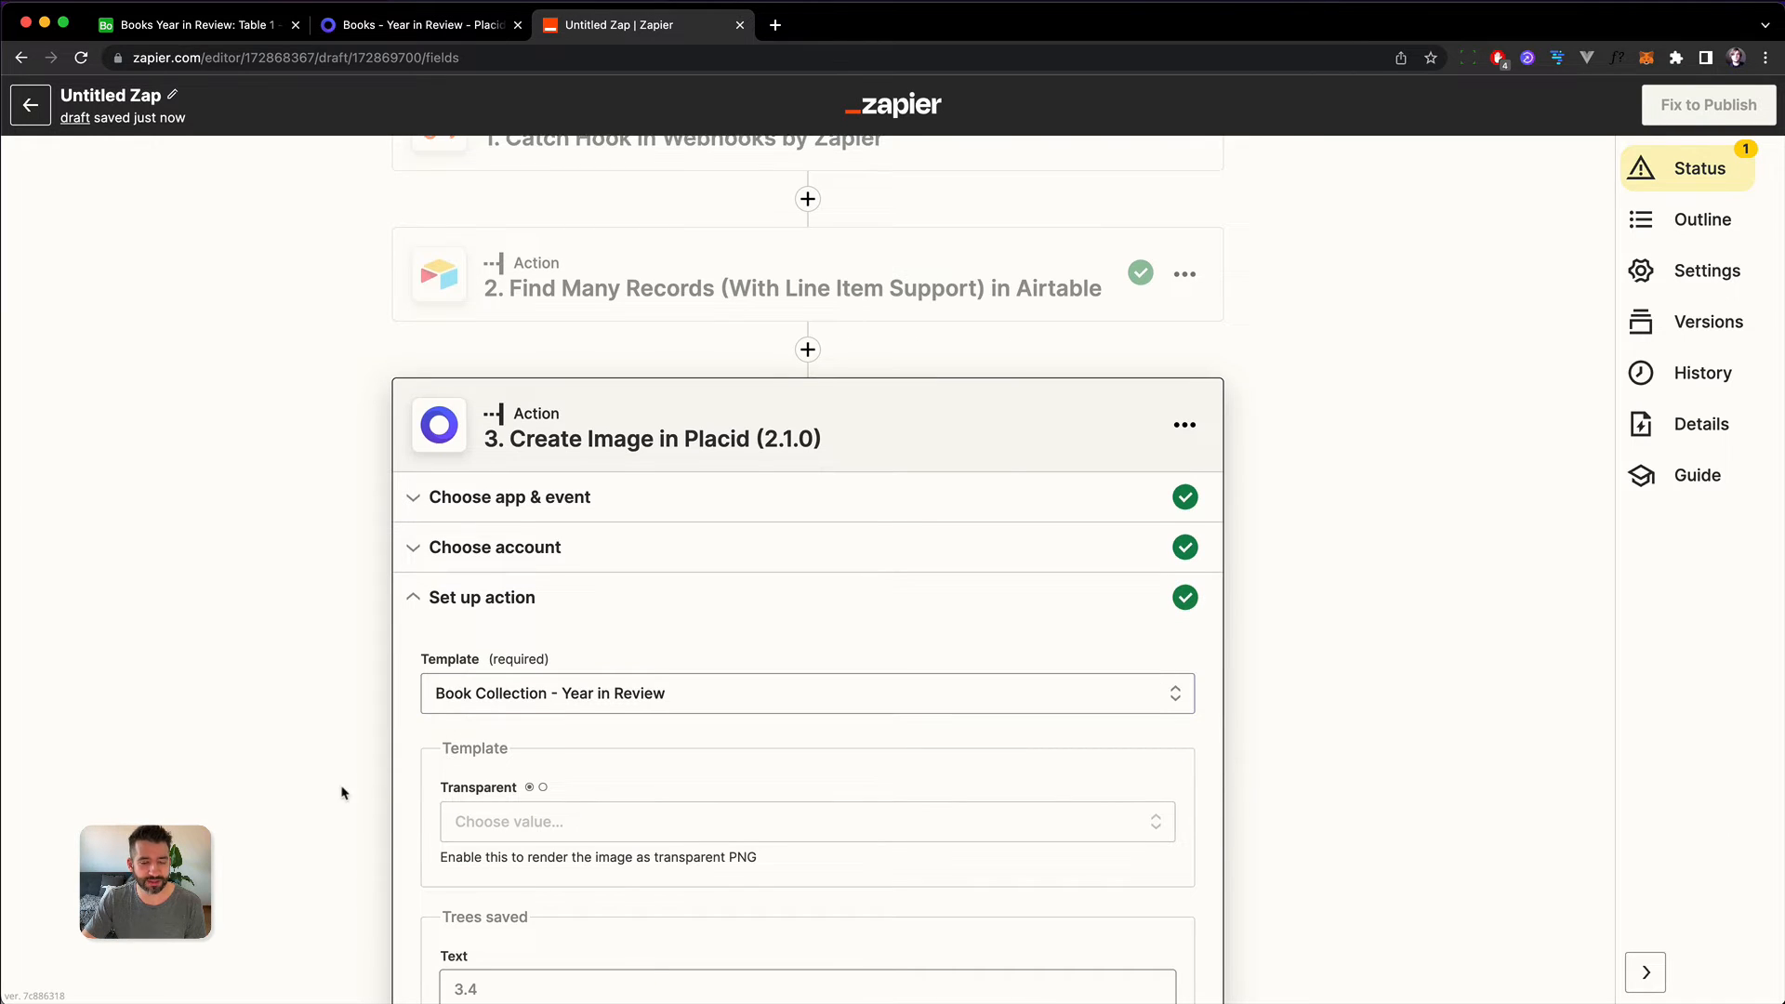
# Step: Review the template's layer fields in the action setup, and open the template in the Placid editor to examine its dynamic layers
pyautogui.scroll(-9, 343, 790)
pyautogui.scroll(-3, 498, 350)
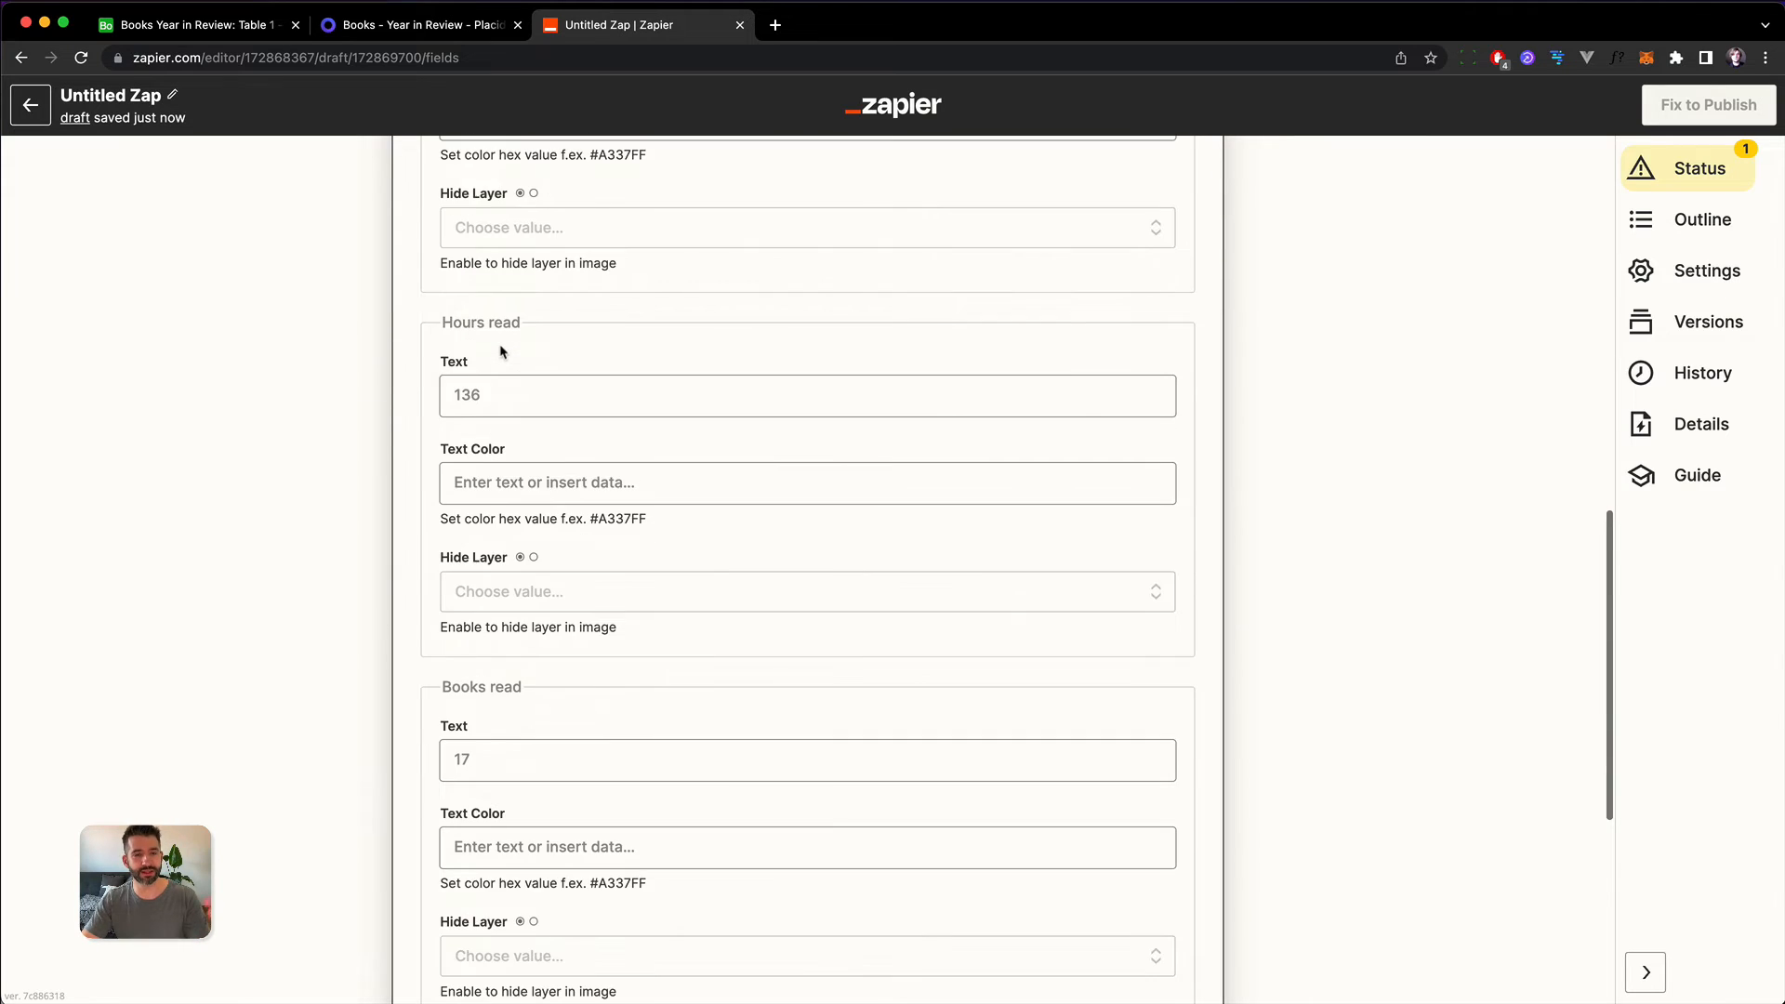
pyautogui.scroll(2, 496, 381)
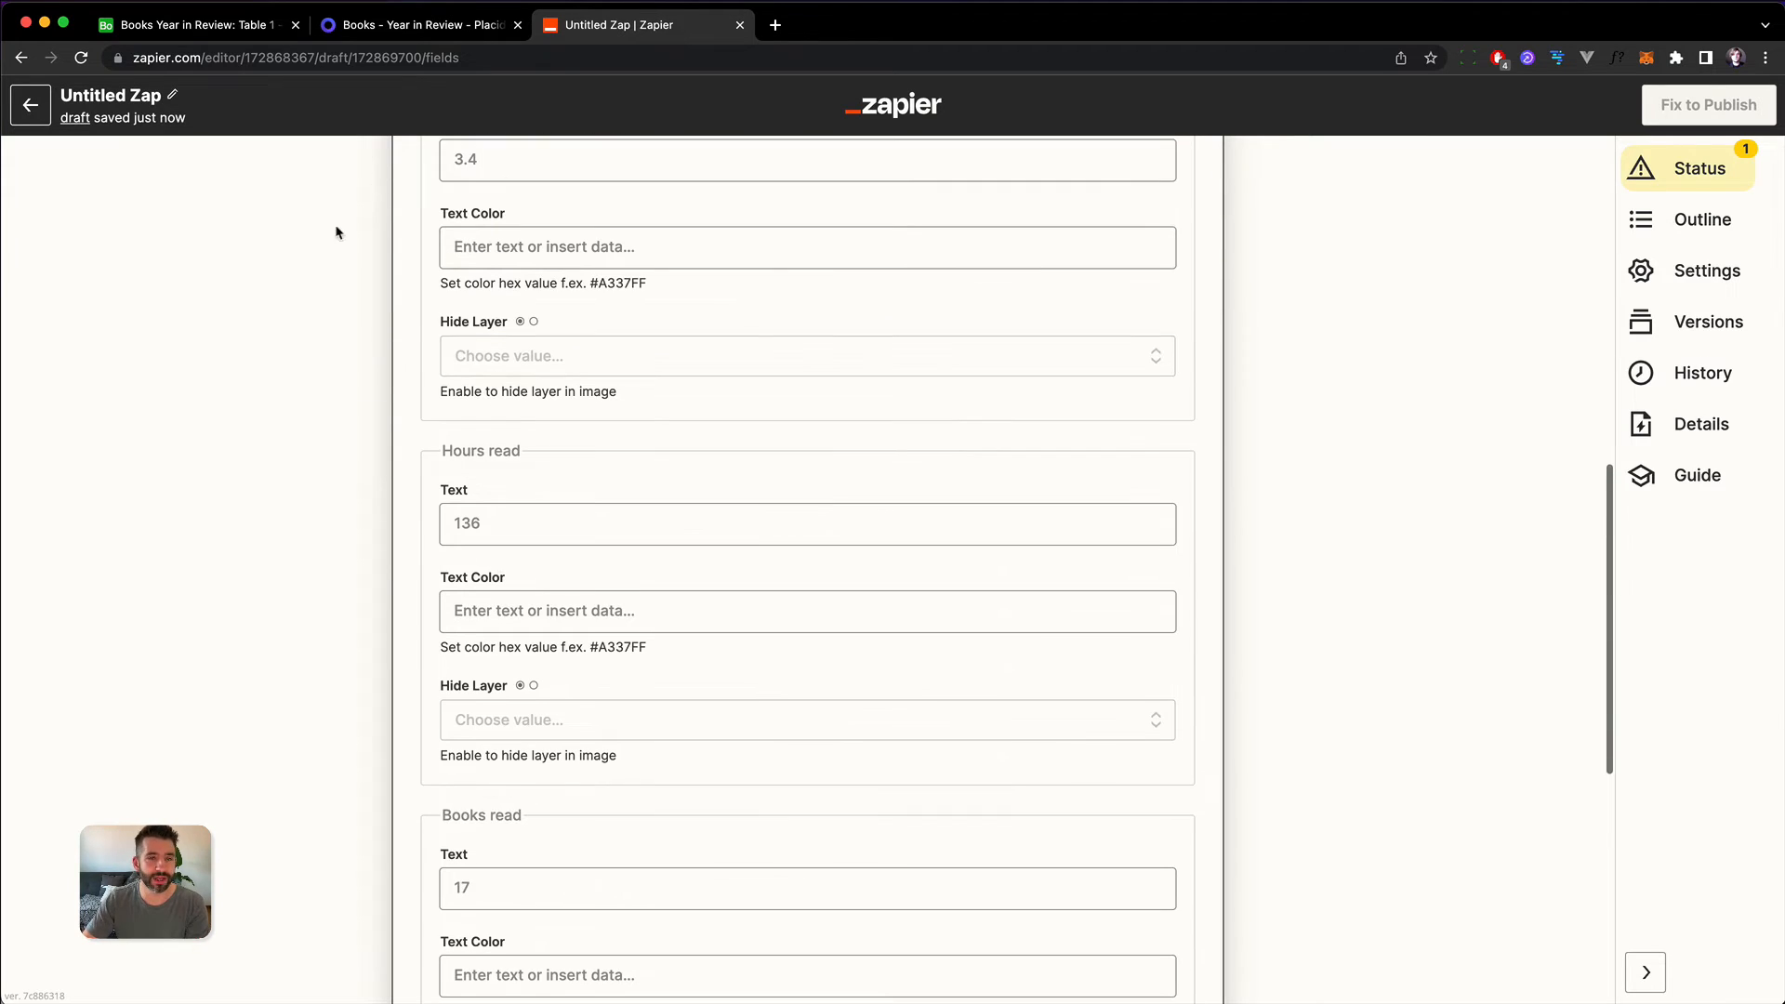
pyautogui.click(453, 30)
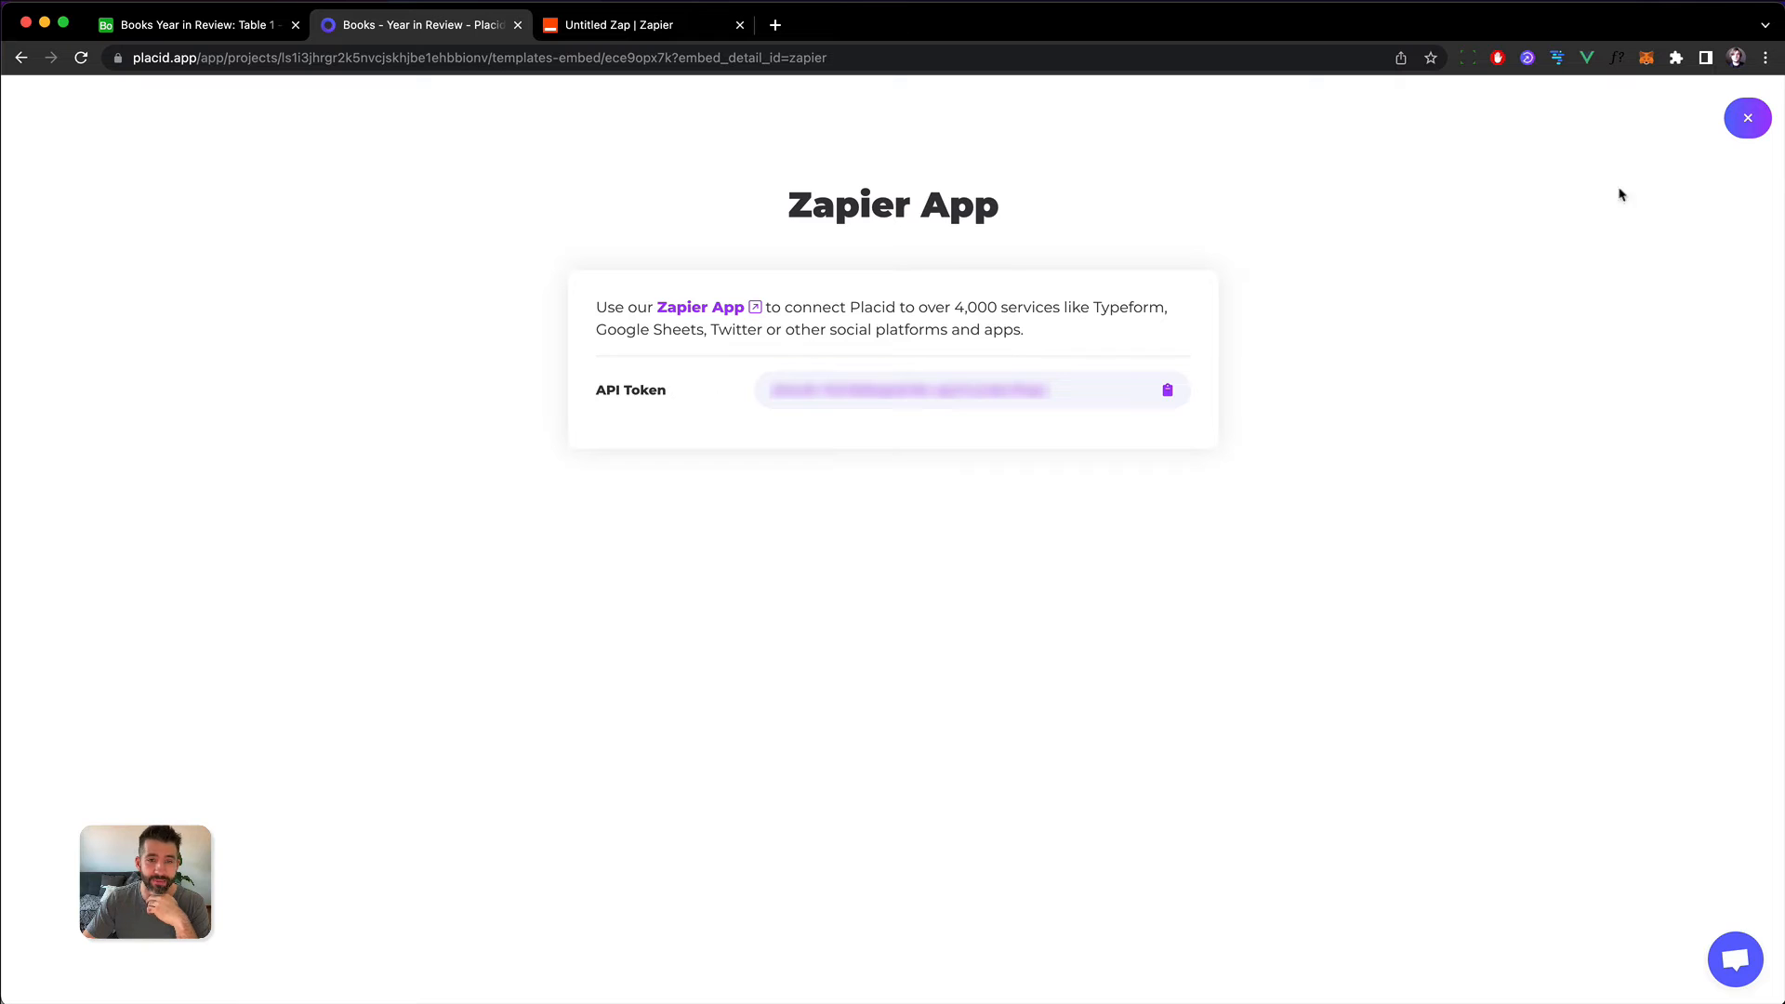
pyautogui.click(1749, 121)
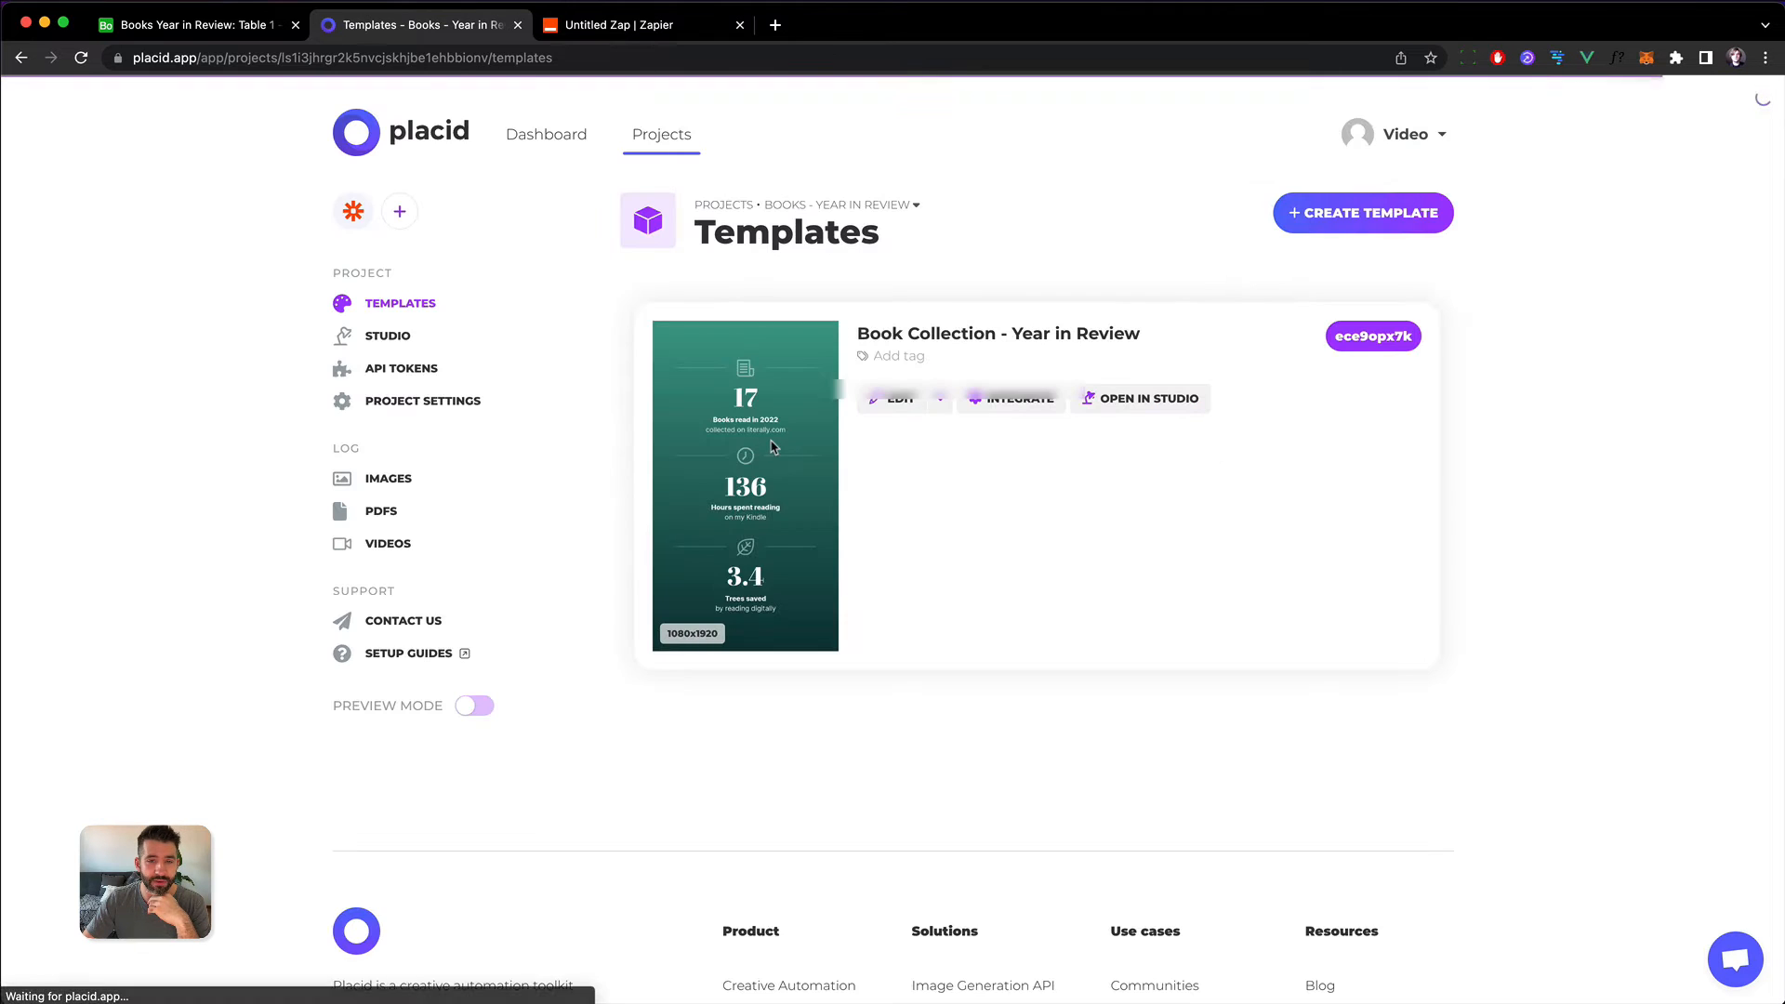
pyautogui.click(889, 400)
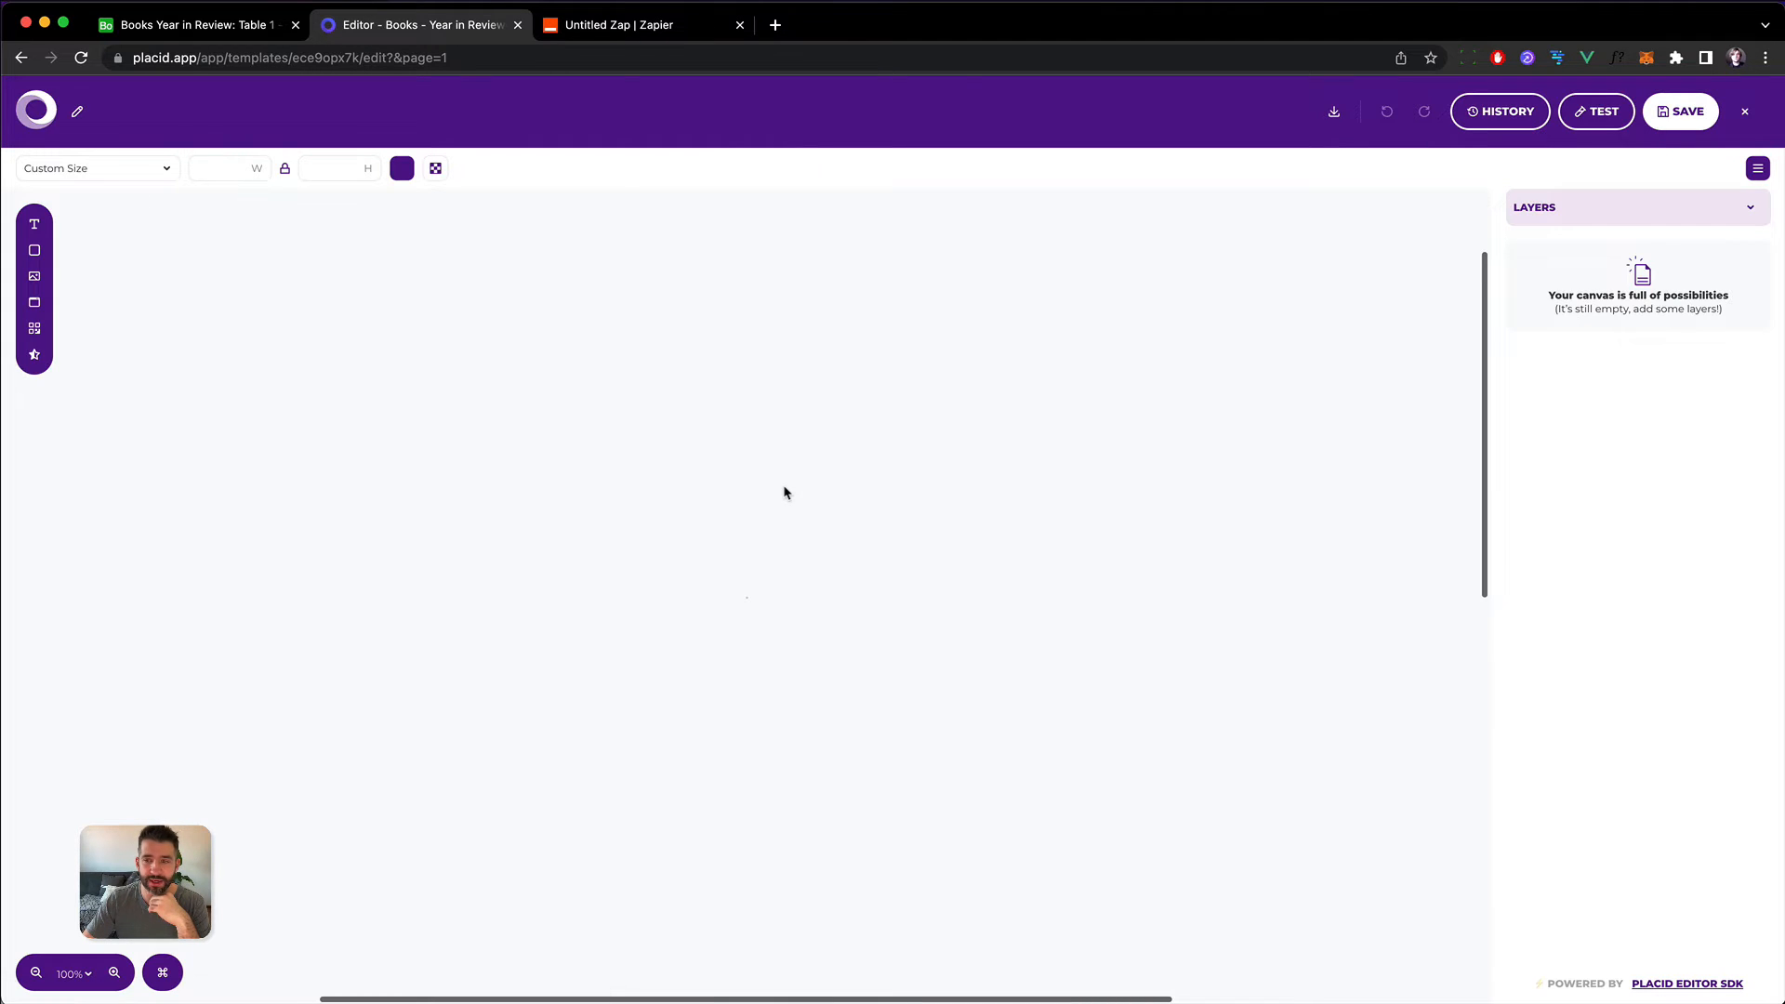
pyautogui.click(733, 395)
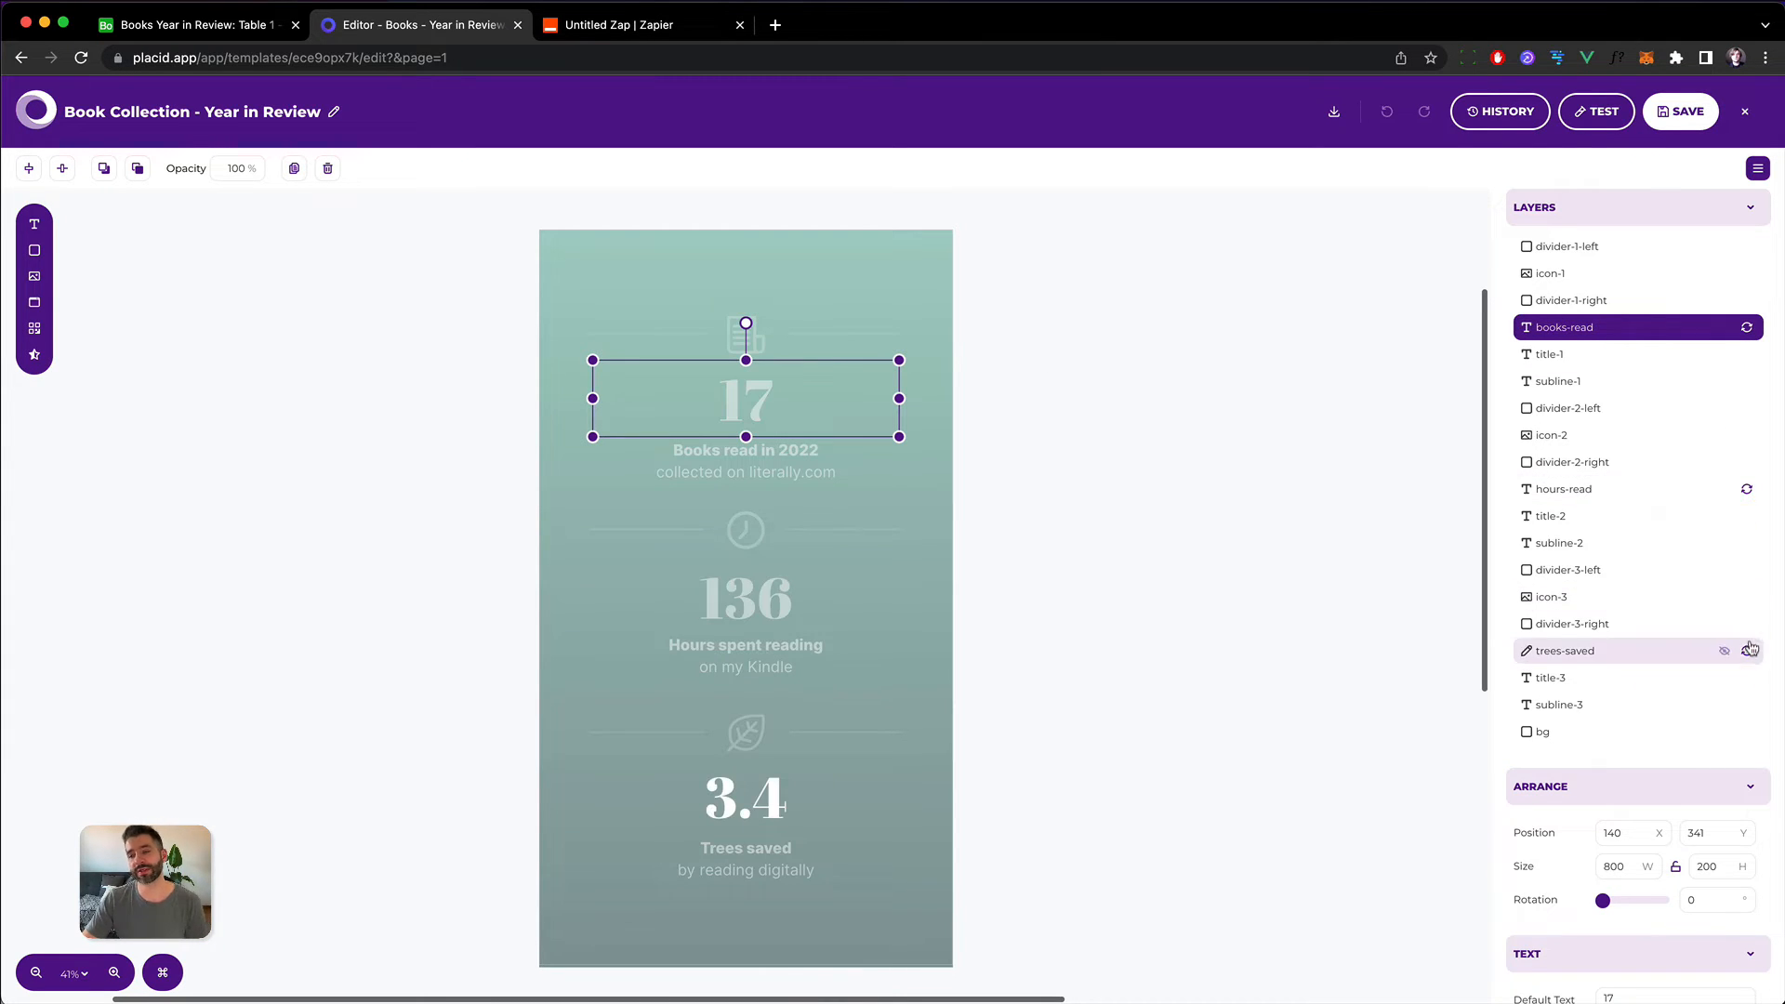
# Step: Switch back to Zapier and examine the Trees saved, Hours read and Books read fields plus the remaining options
pyautogui.click(703, 26)
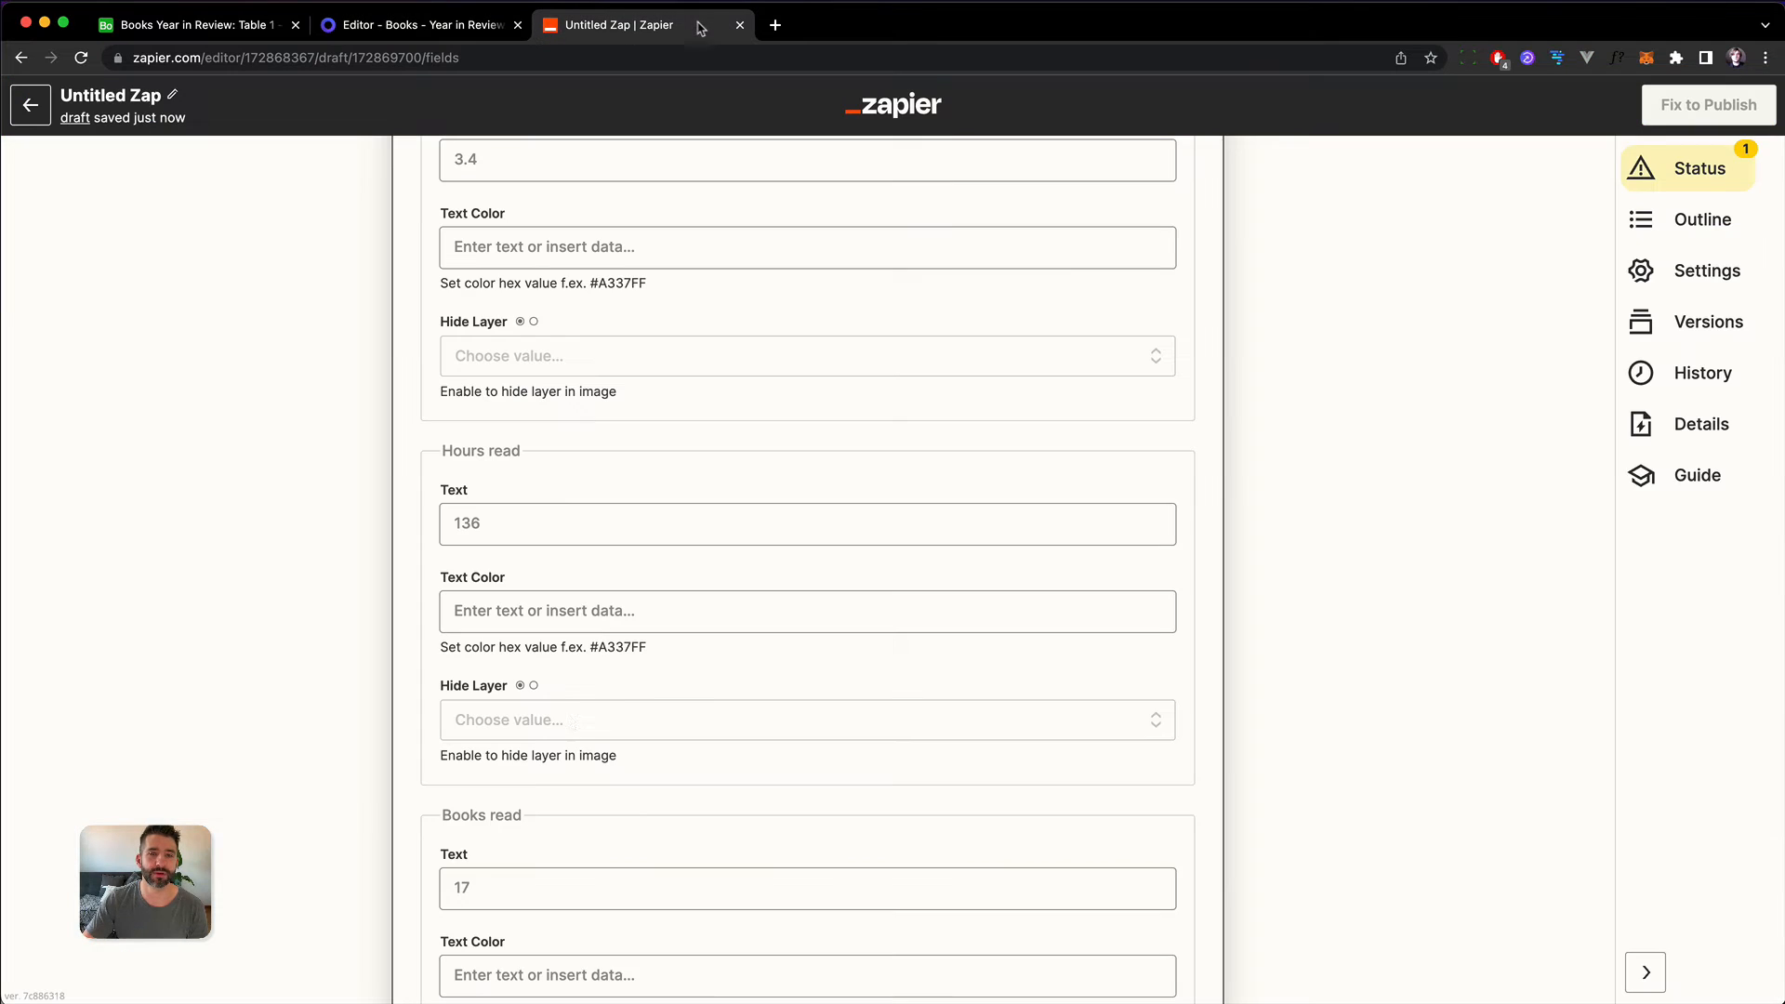
pyautogui.scroll(5, 513, 642)
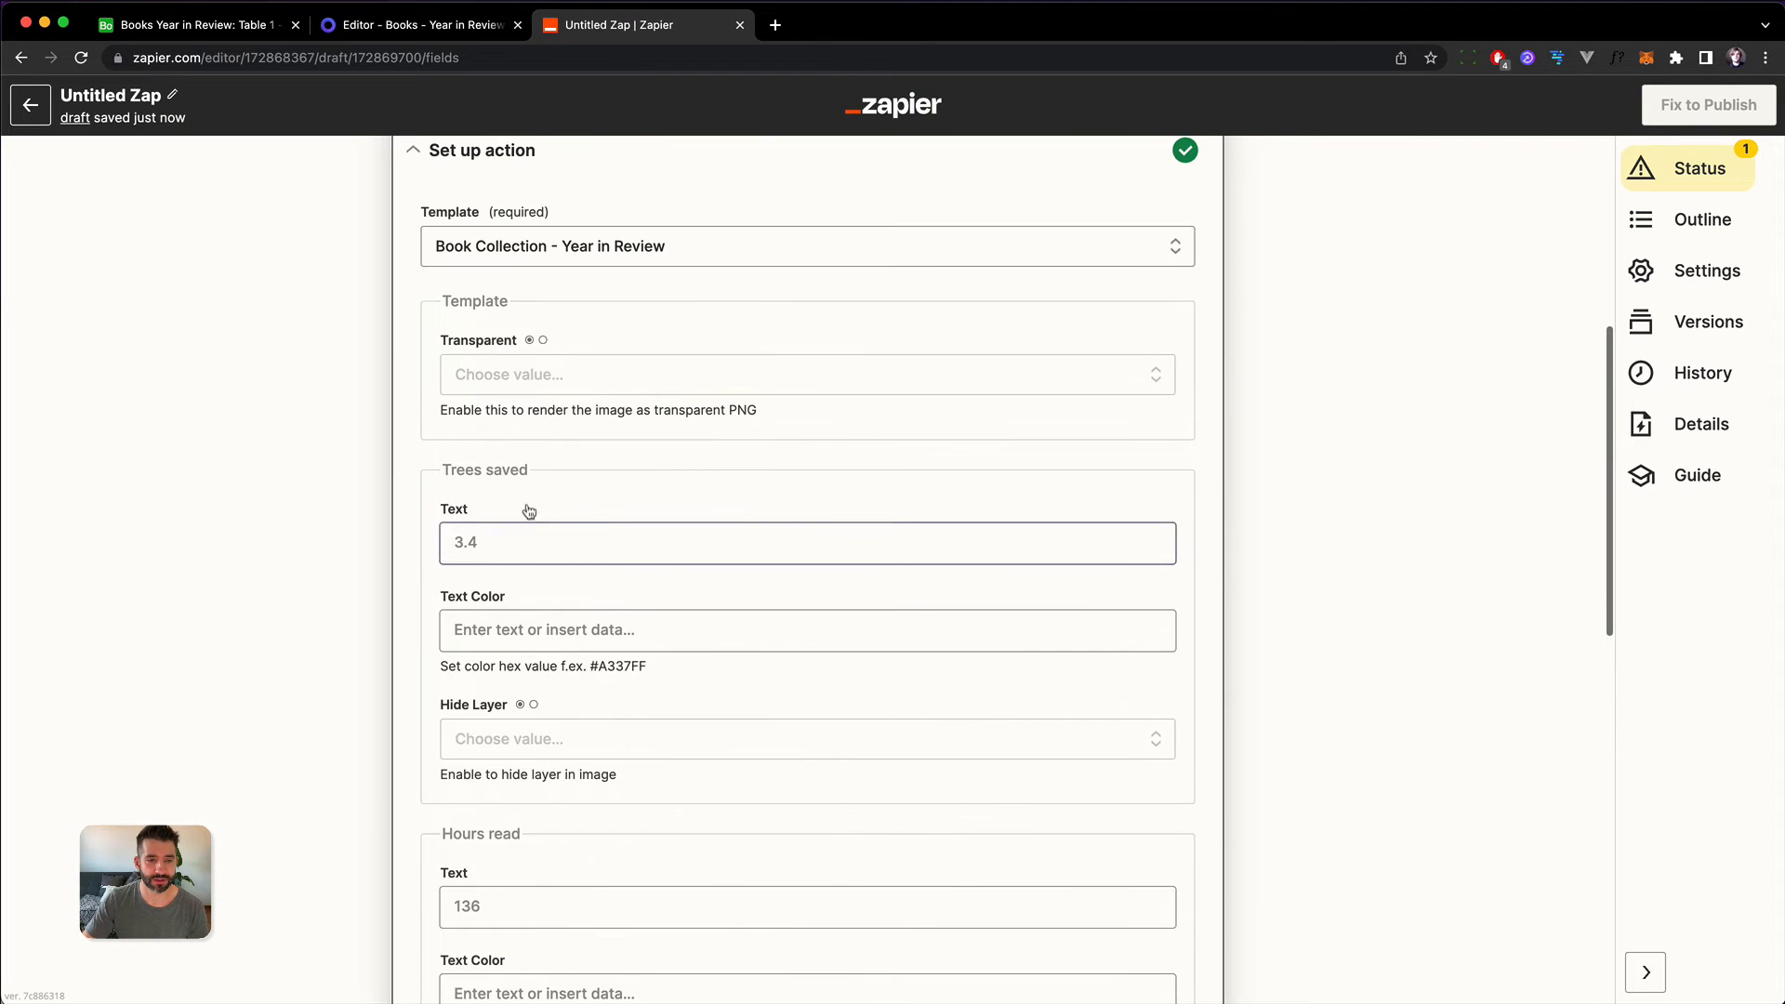
pyautogui.scroll(-2, 510, 688)
pyautogui.scroll(-5, 483, 772)
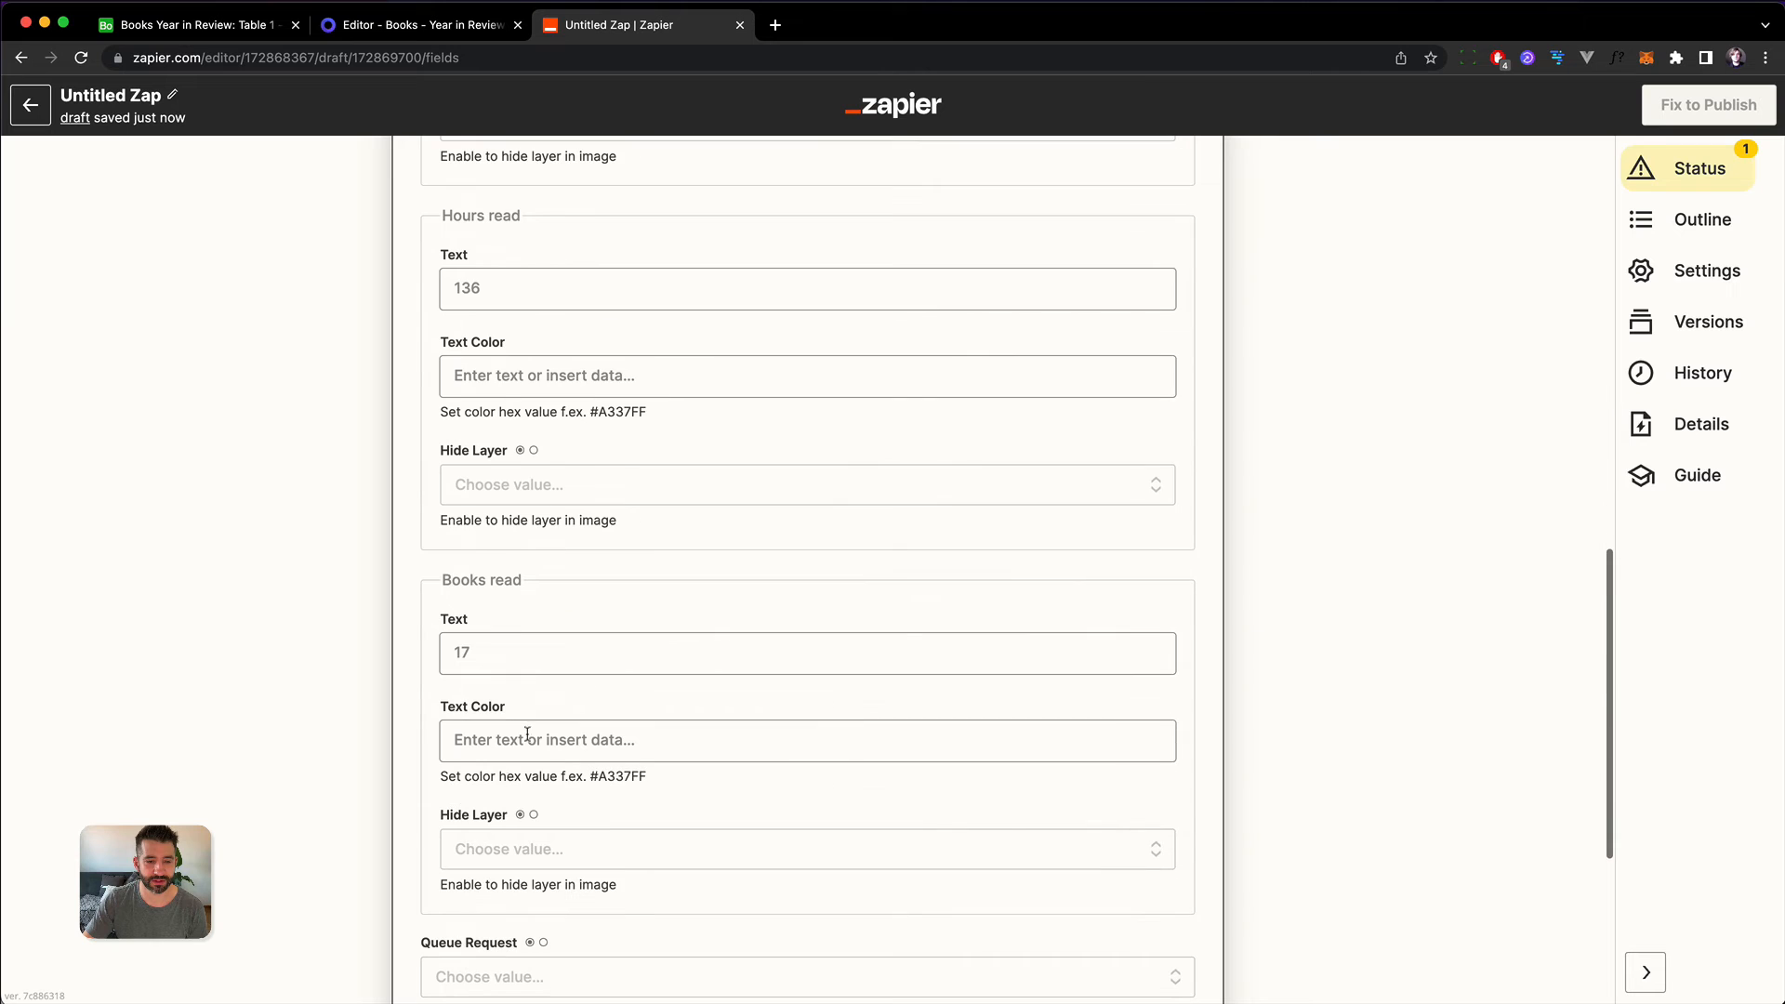
pyautogui.scroll(-4, 498, 679)
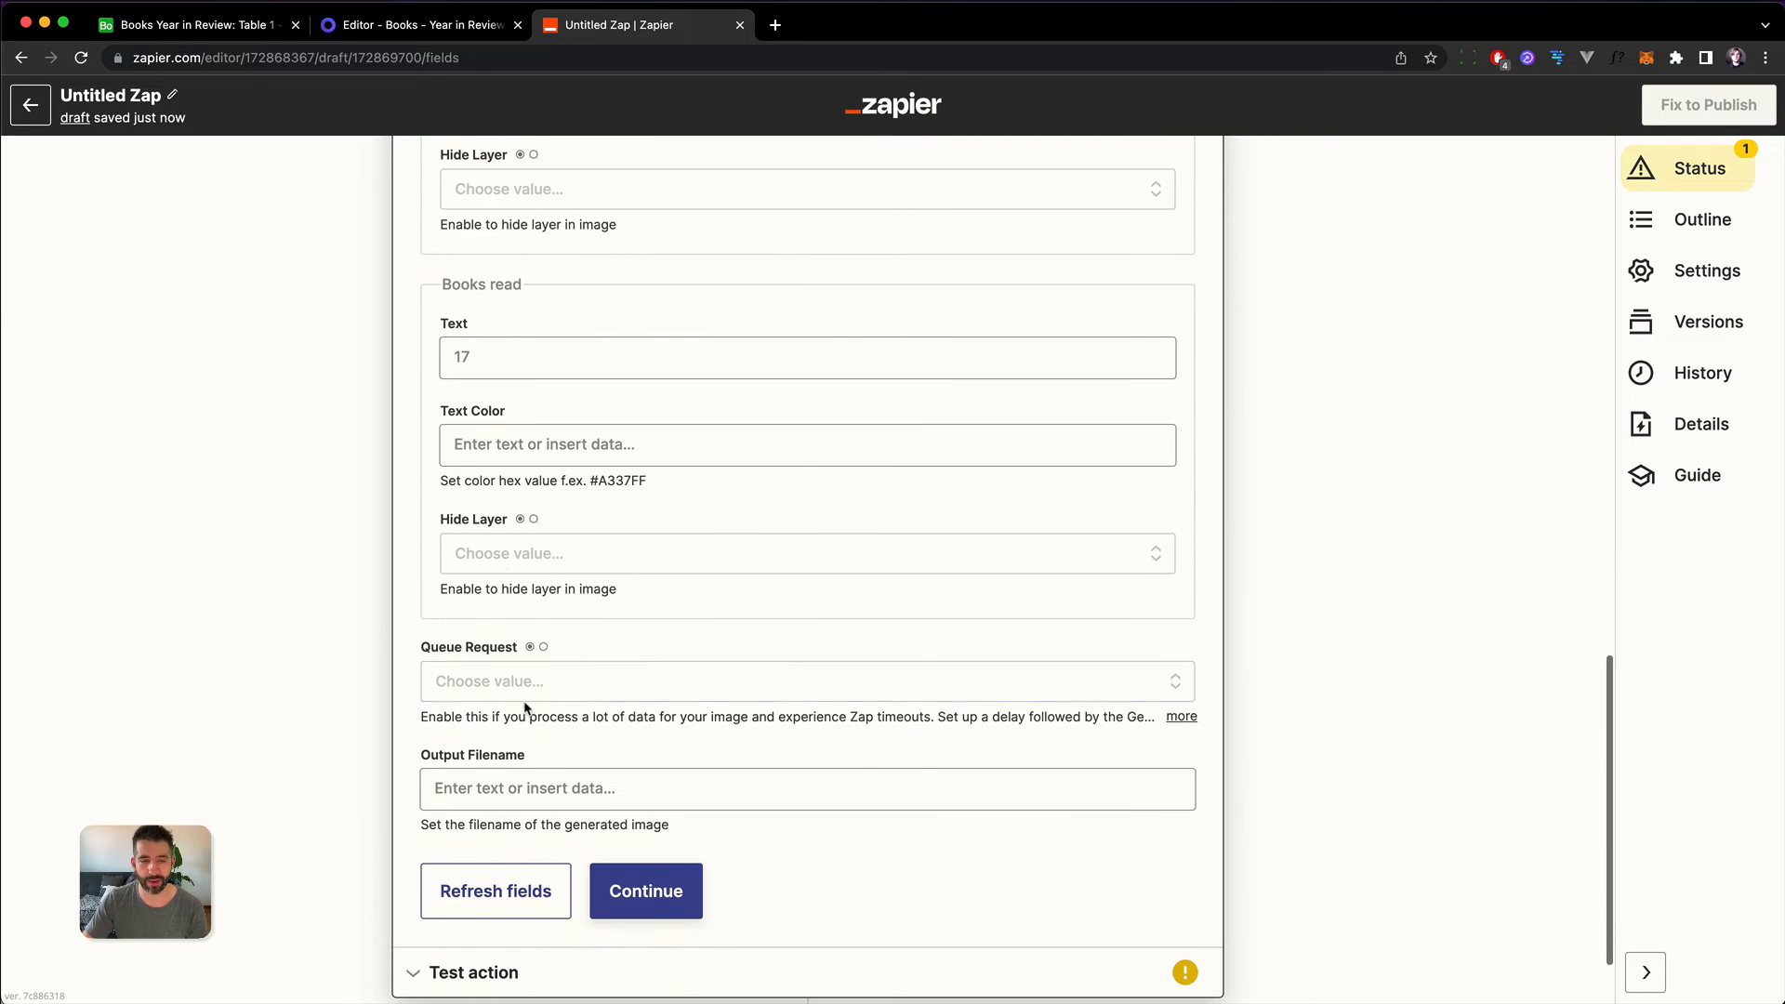
pyautogui.scroll(12, 521, 716)
pyautogui.scroll(-2, 588, 641)
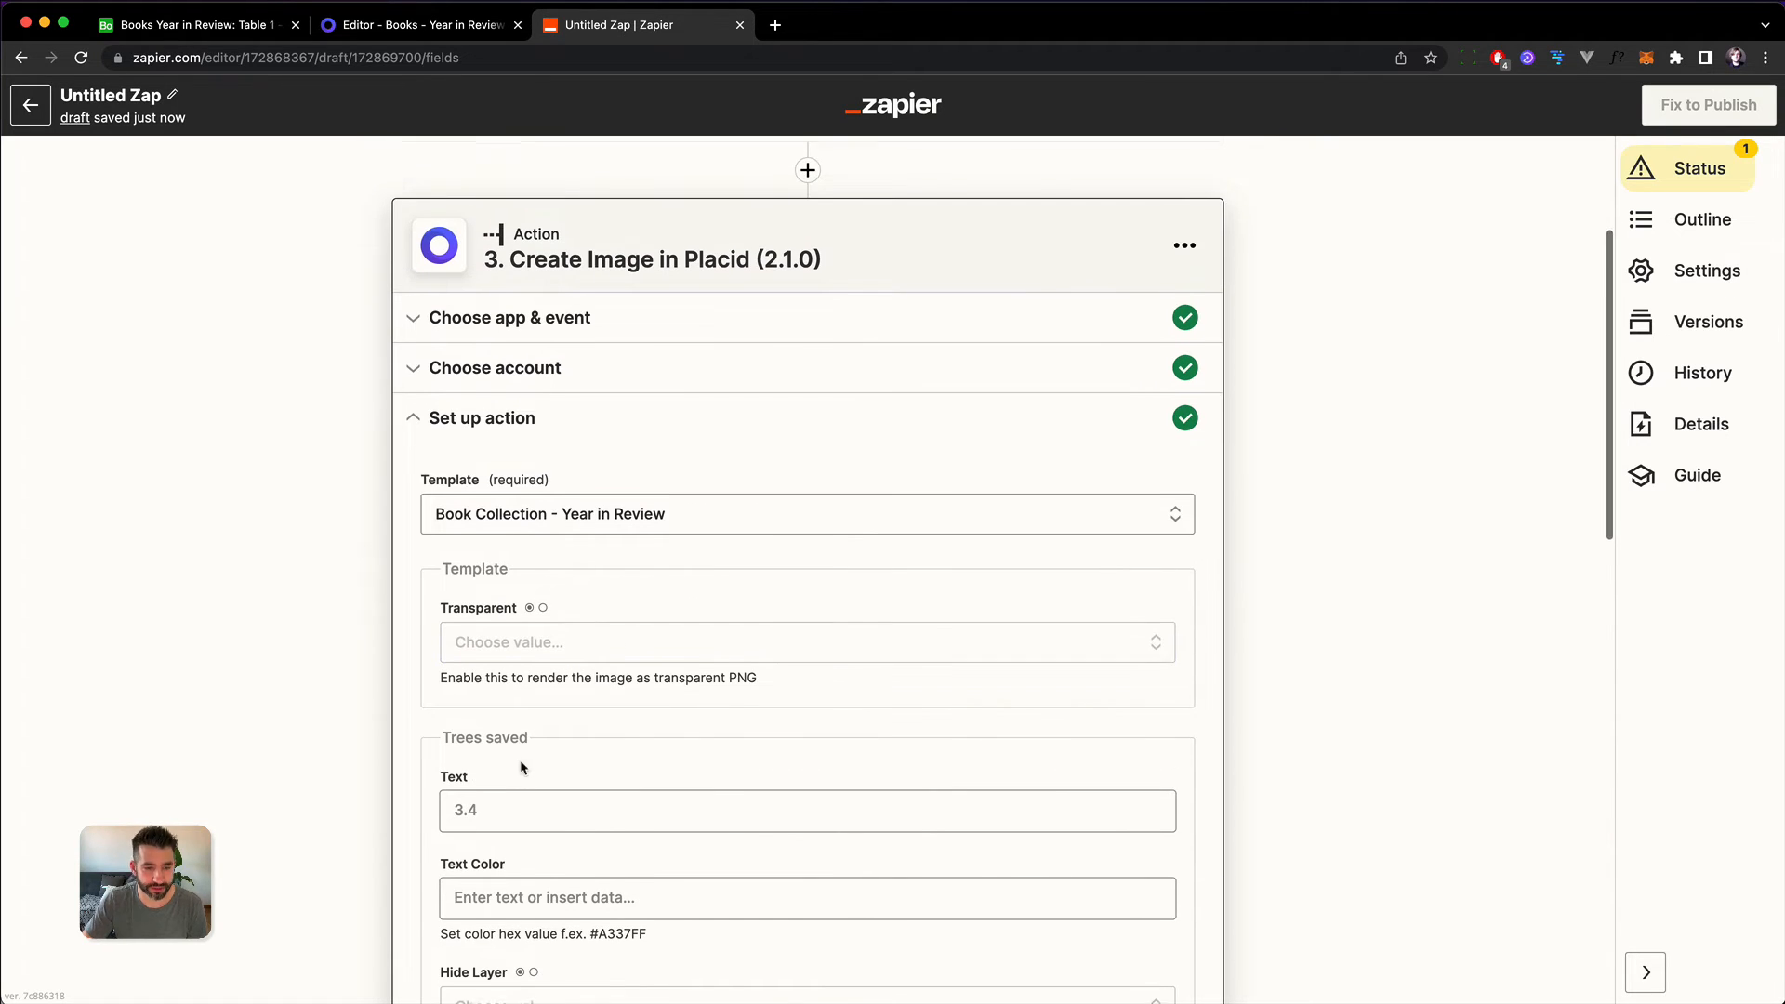
# Step: Map the Trees saved text to Records Fields Trees Saved from the Airtable Find Many Records step
pyautogui.click(508, 709)
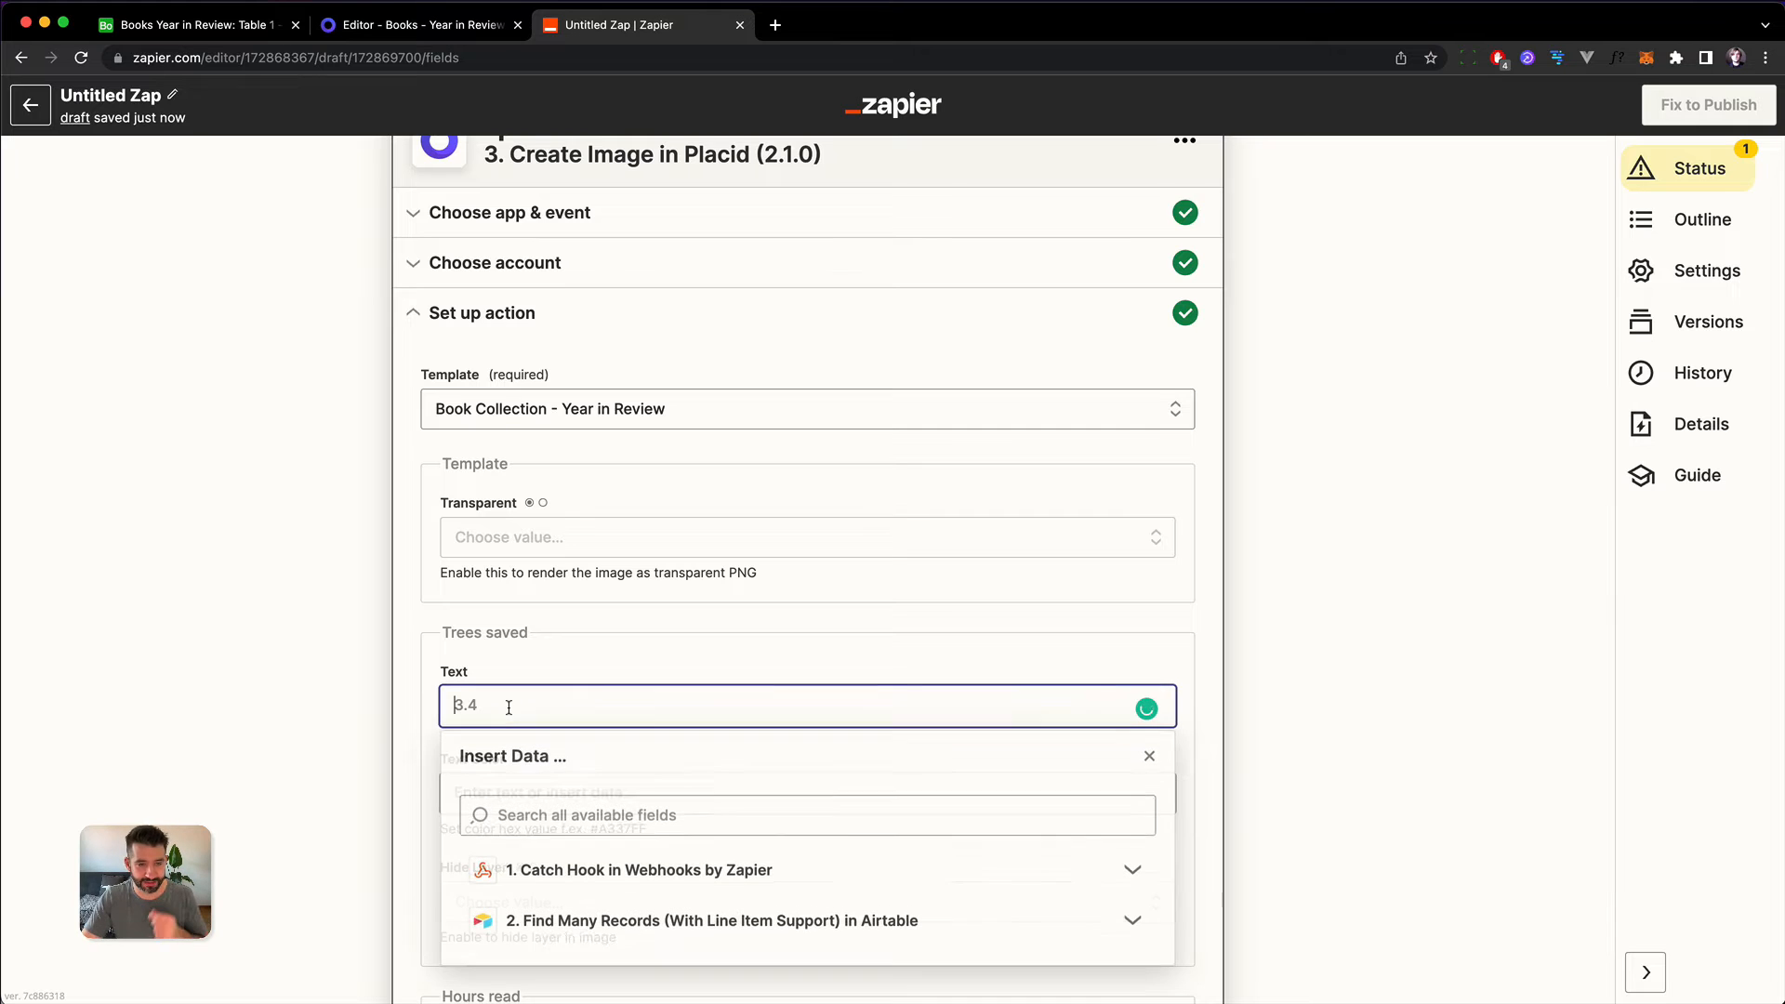
pyautogui.click(601, 908)
pyautogui.scroll(-8, 602, 908)
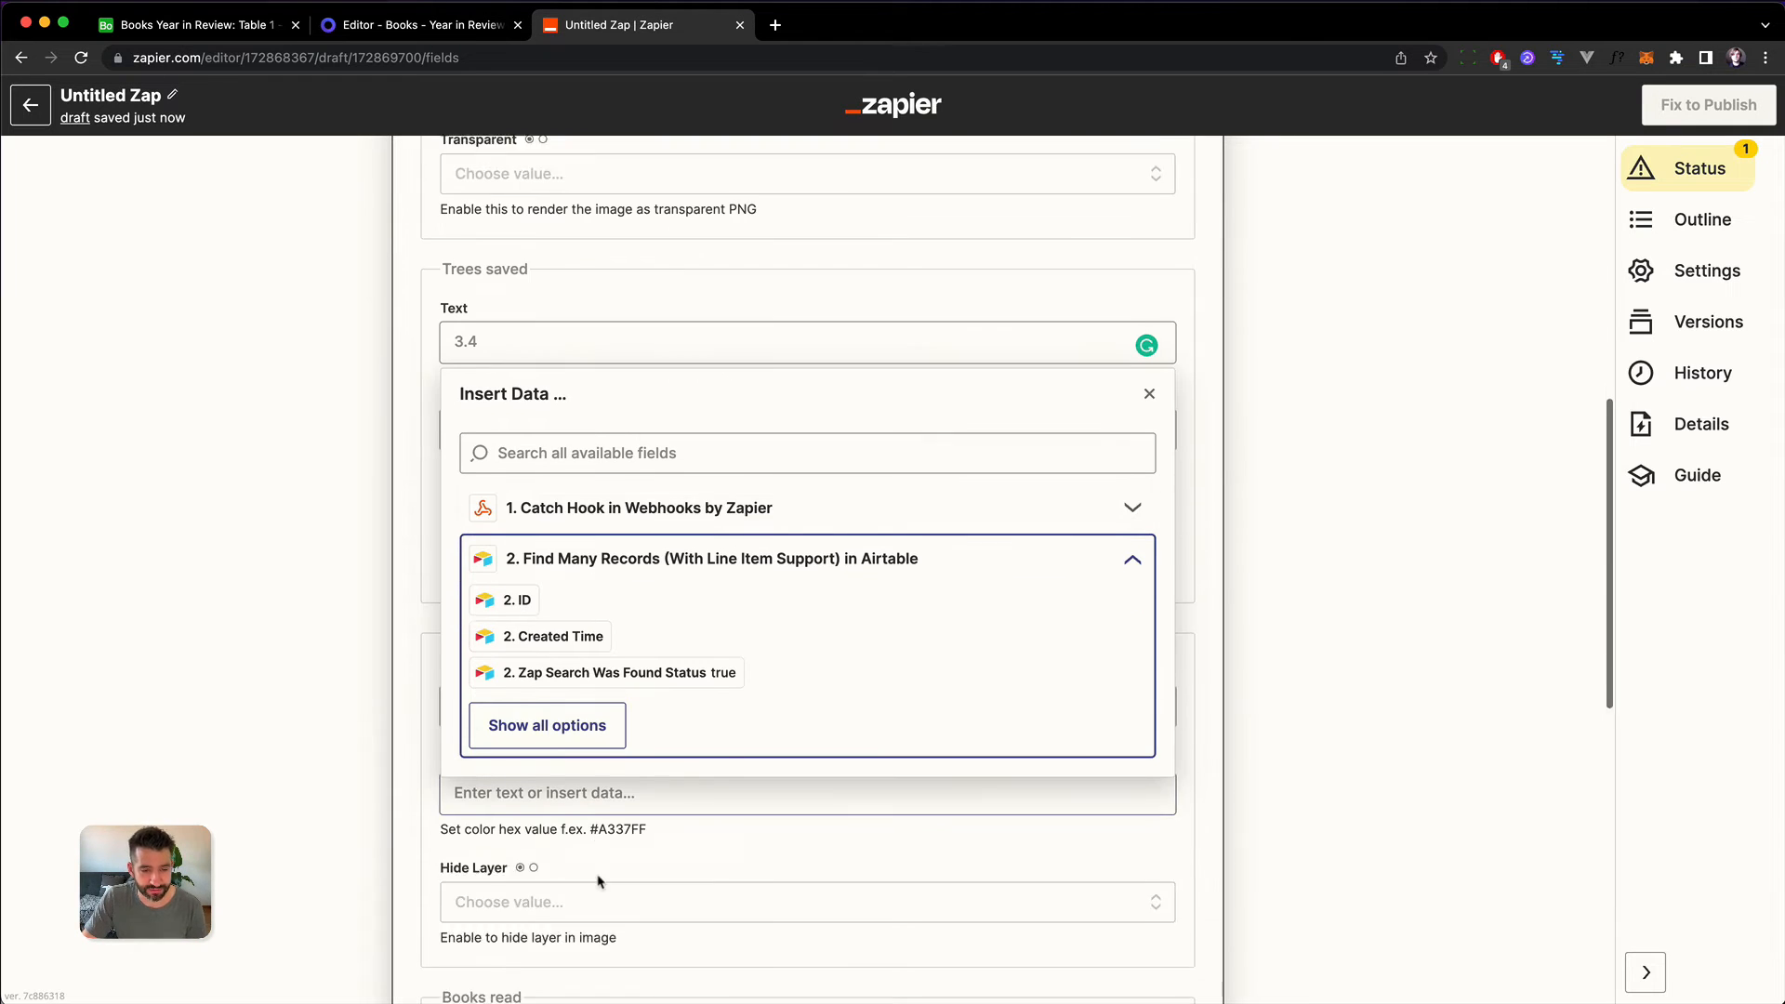
pyautogui.click(599, 665)
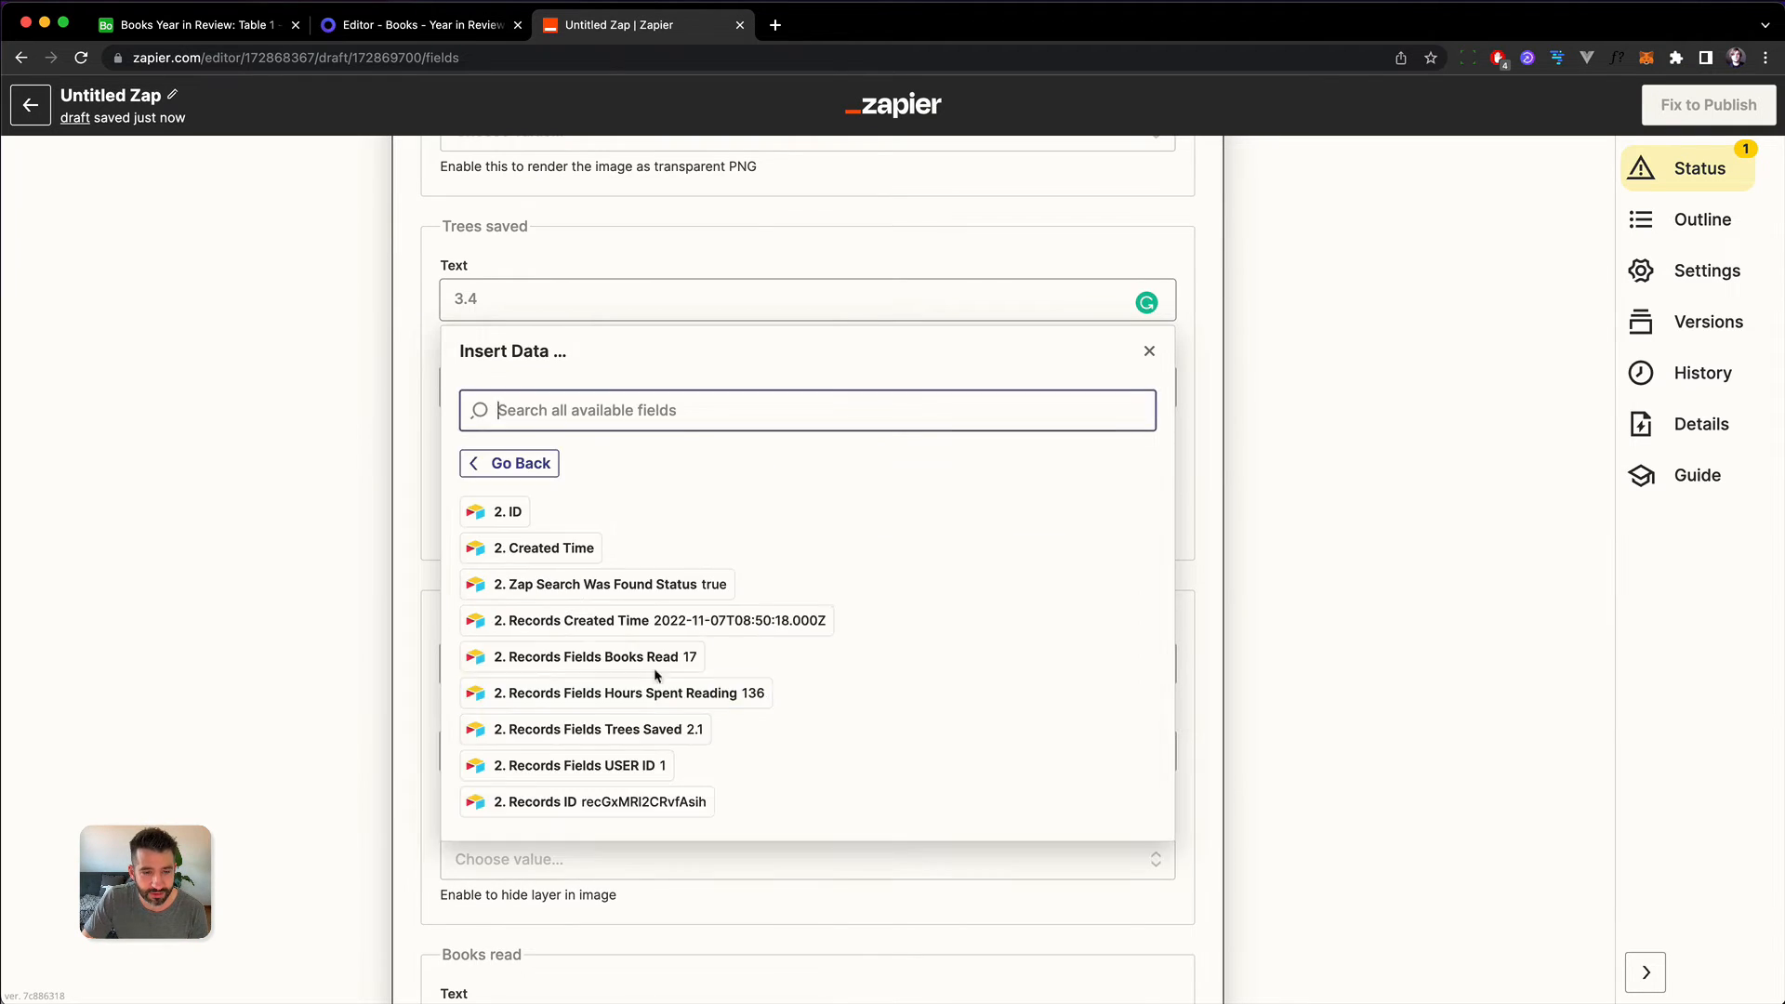
pyautogui.click(623, 731)
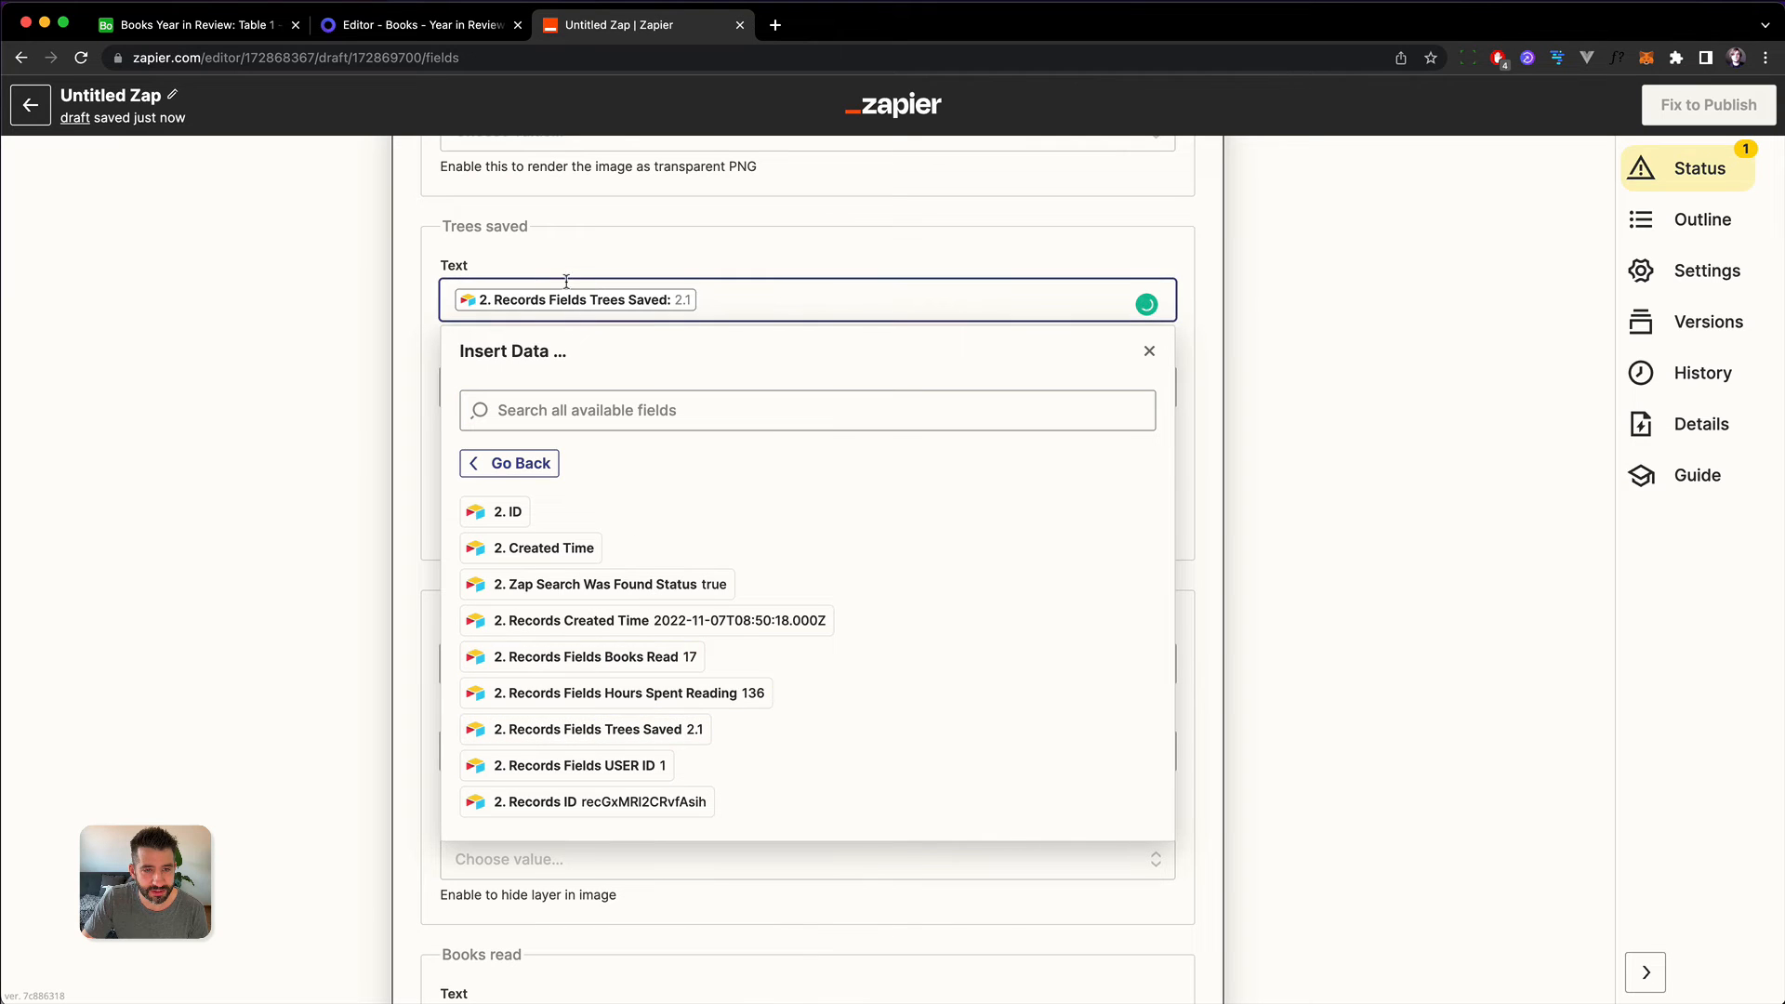
pyautogui.click(323, 392)
# Step: Map the Hours read text to Records Fields Hours Spent Reading from the Airtable step
pyautogui.scroll(-3, 284, 603)
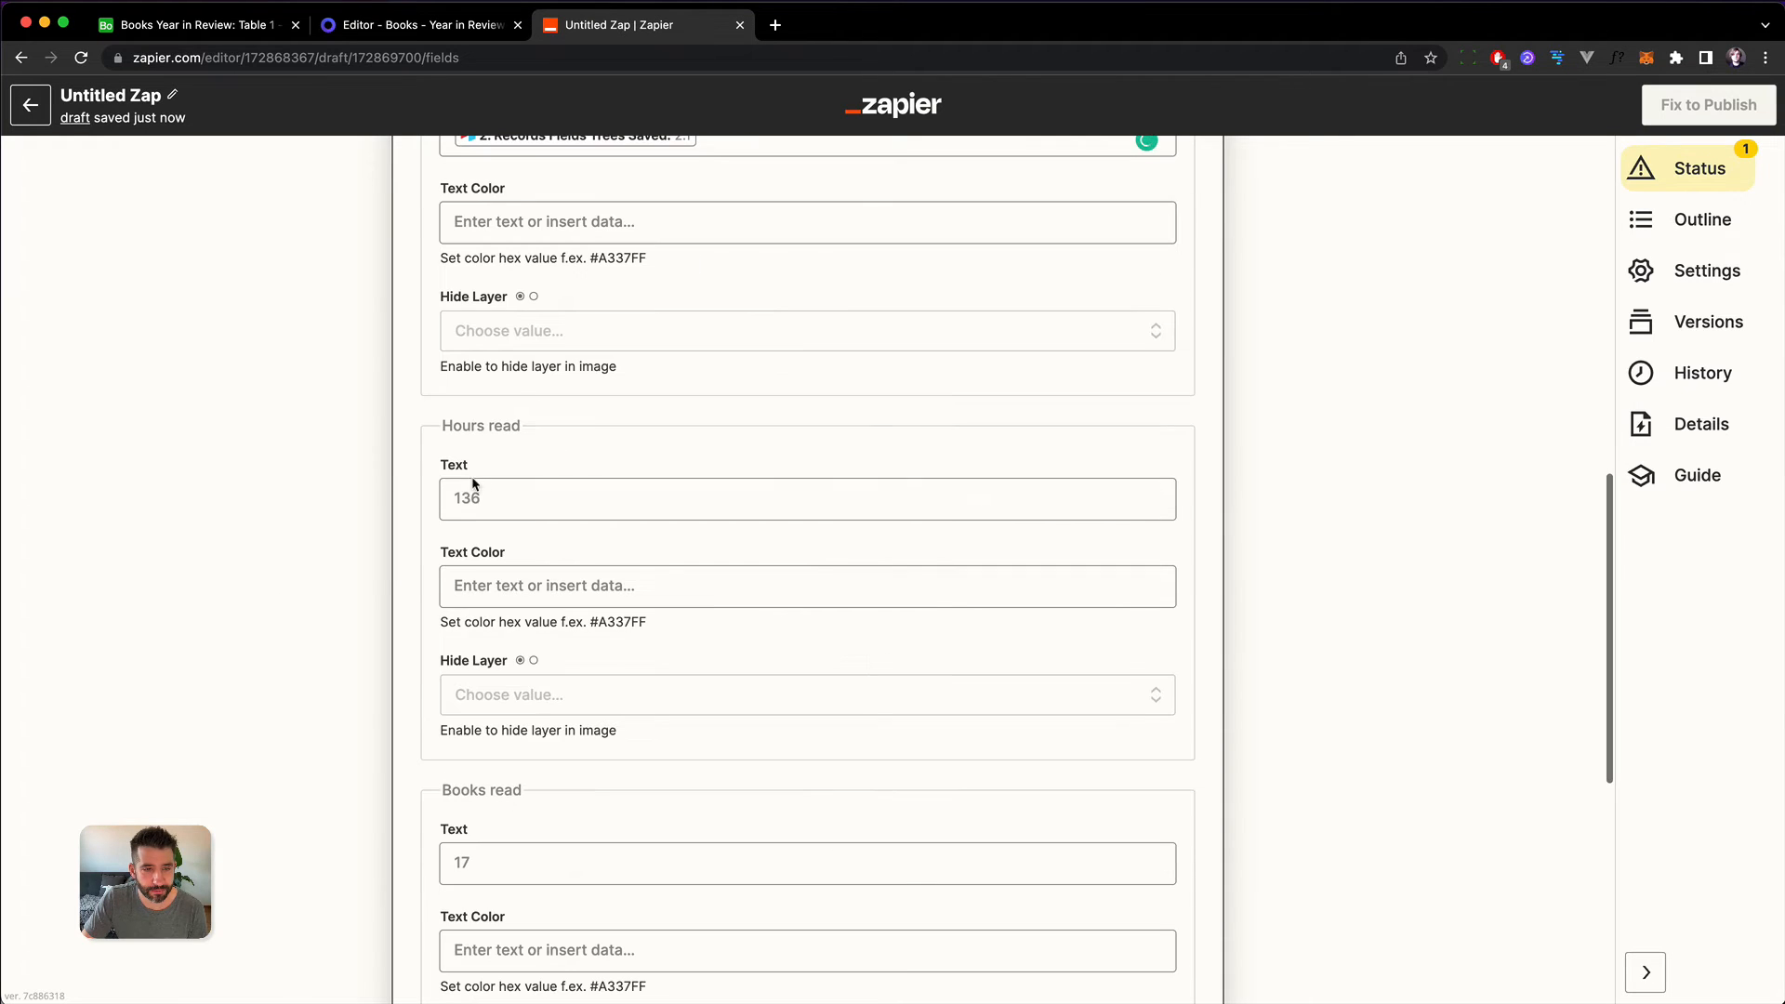
pyautogui.click(555, 500)
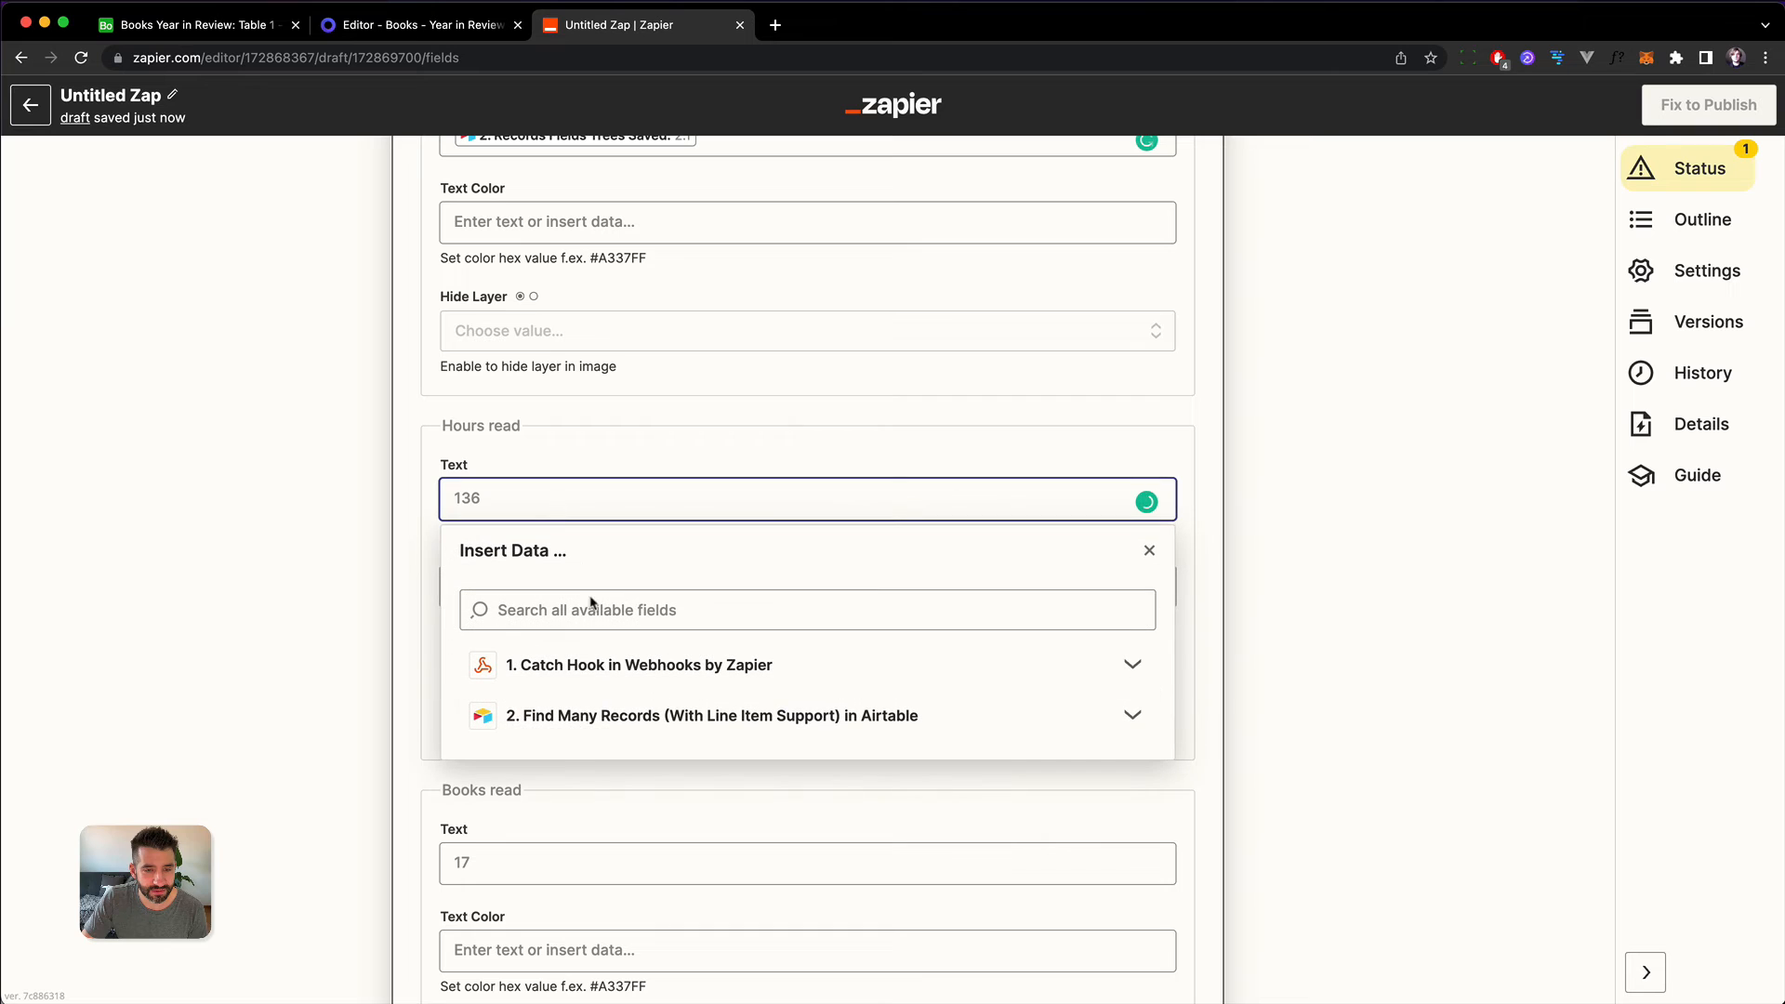
pyautogui.click(588, 715)
pyautogui.scroll(-4, 586, 650)
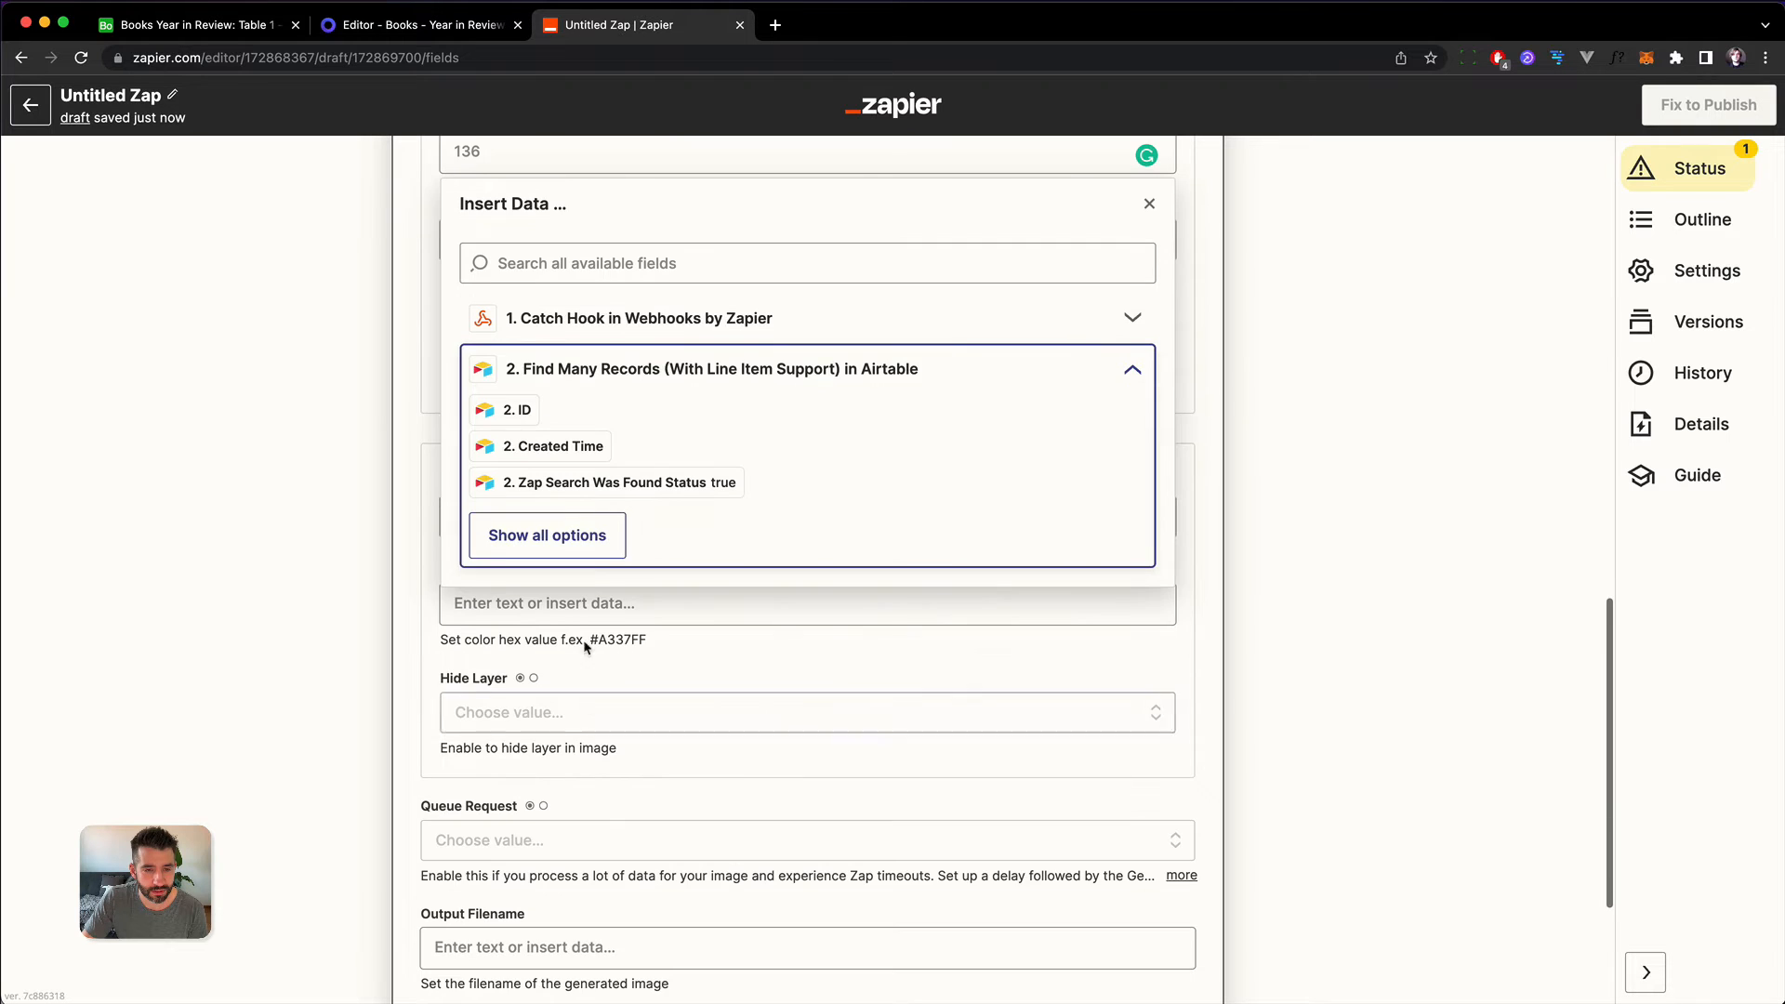
pyautogui.click(587, 537)
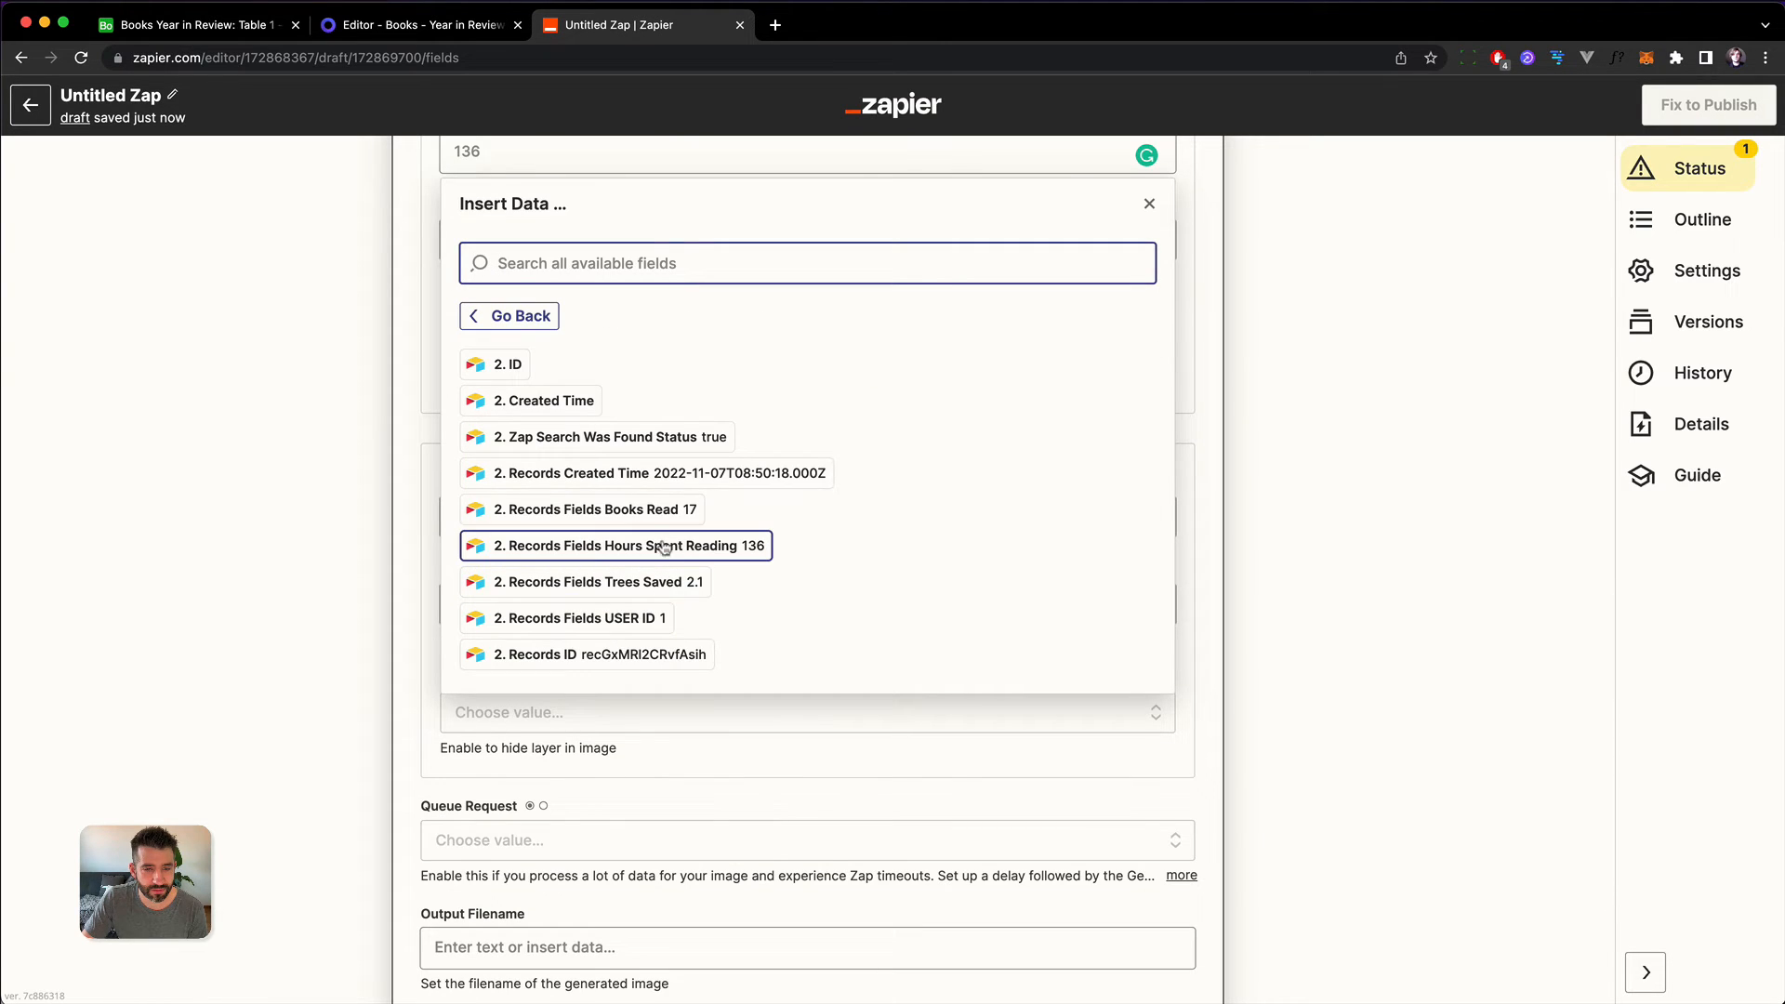
pyautogui.click(627, 552)
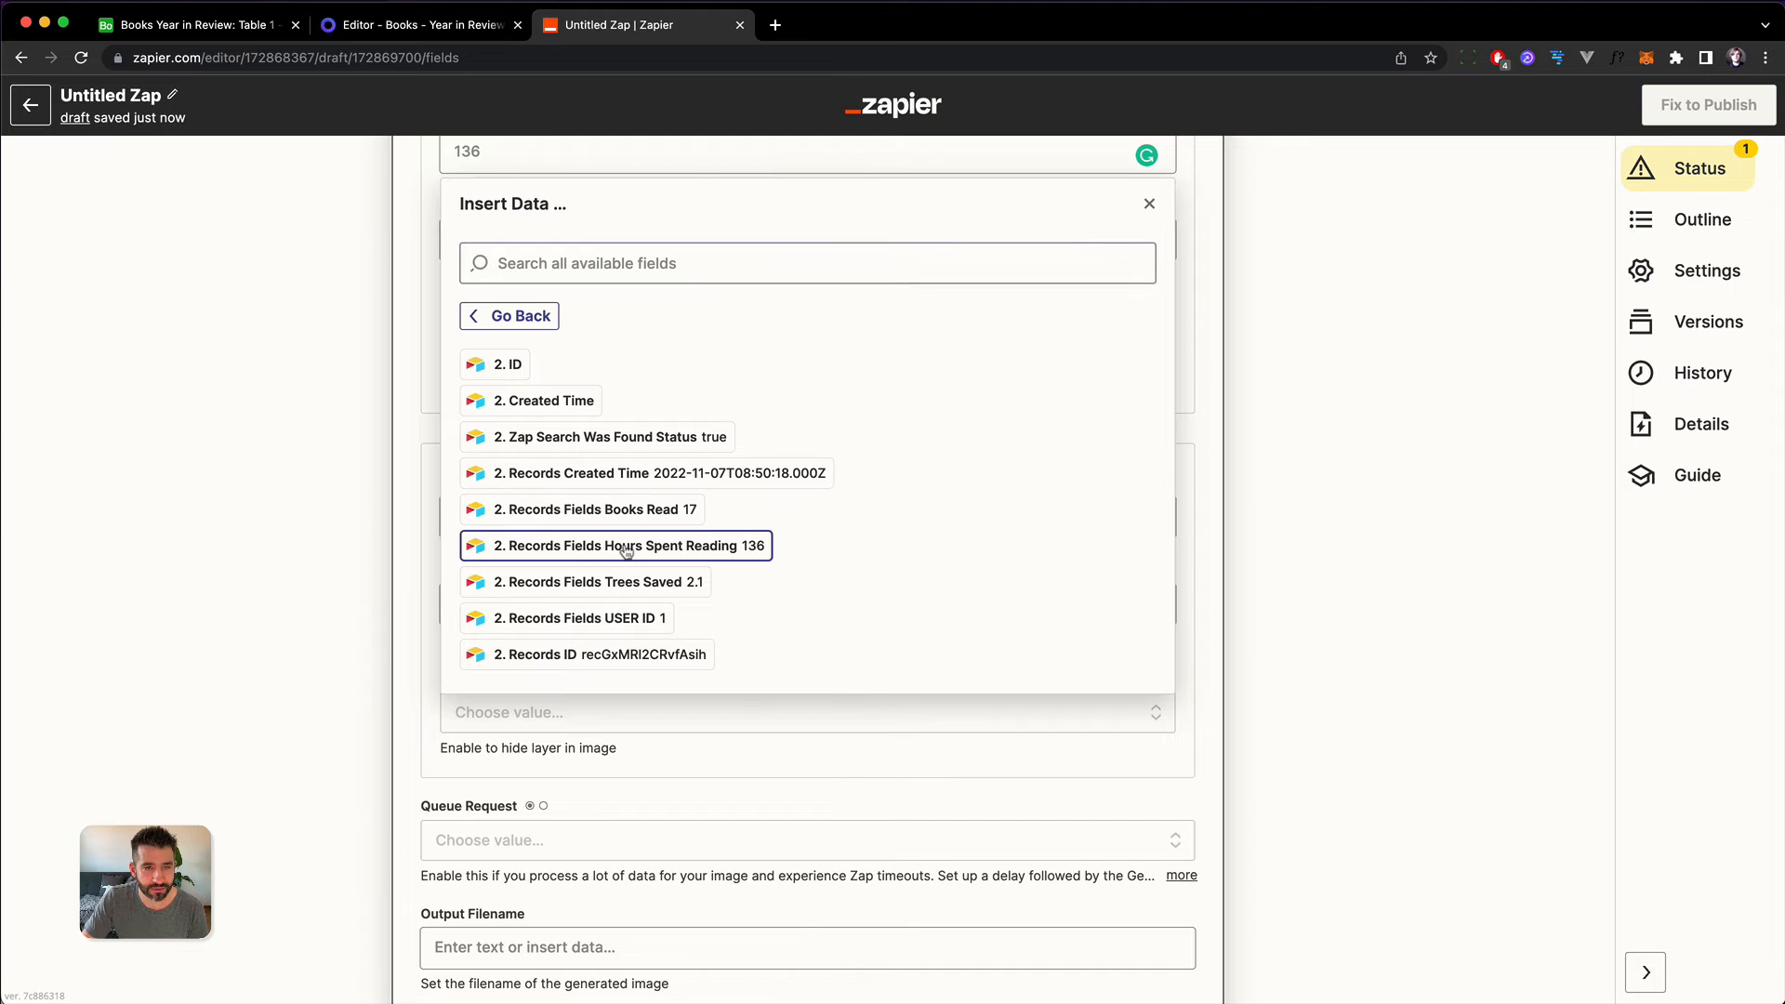
pyautogui.scroll(4, 403, 539)
pyautogui.click(345, 541)
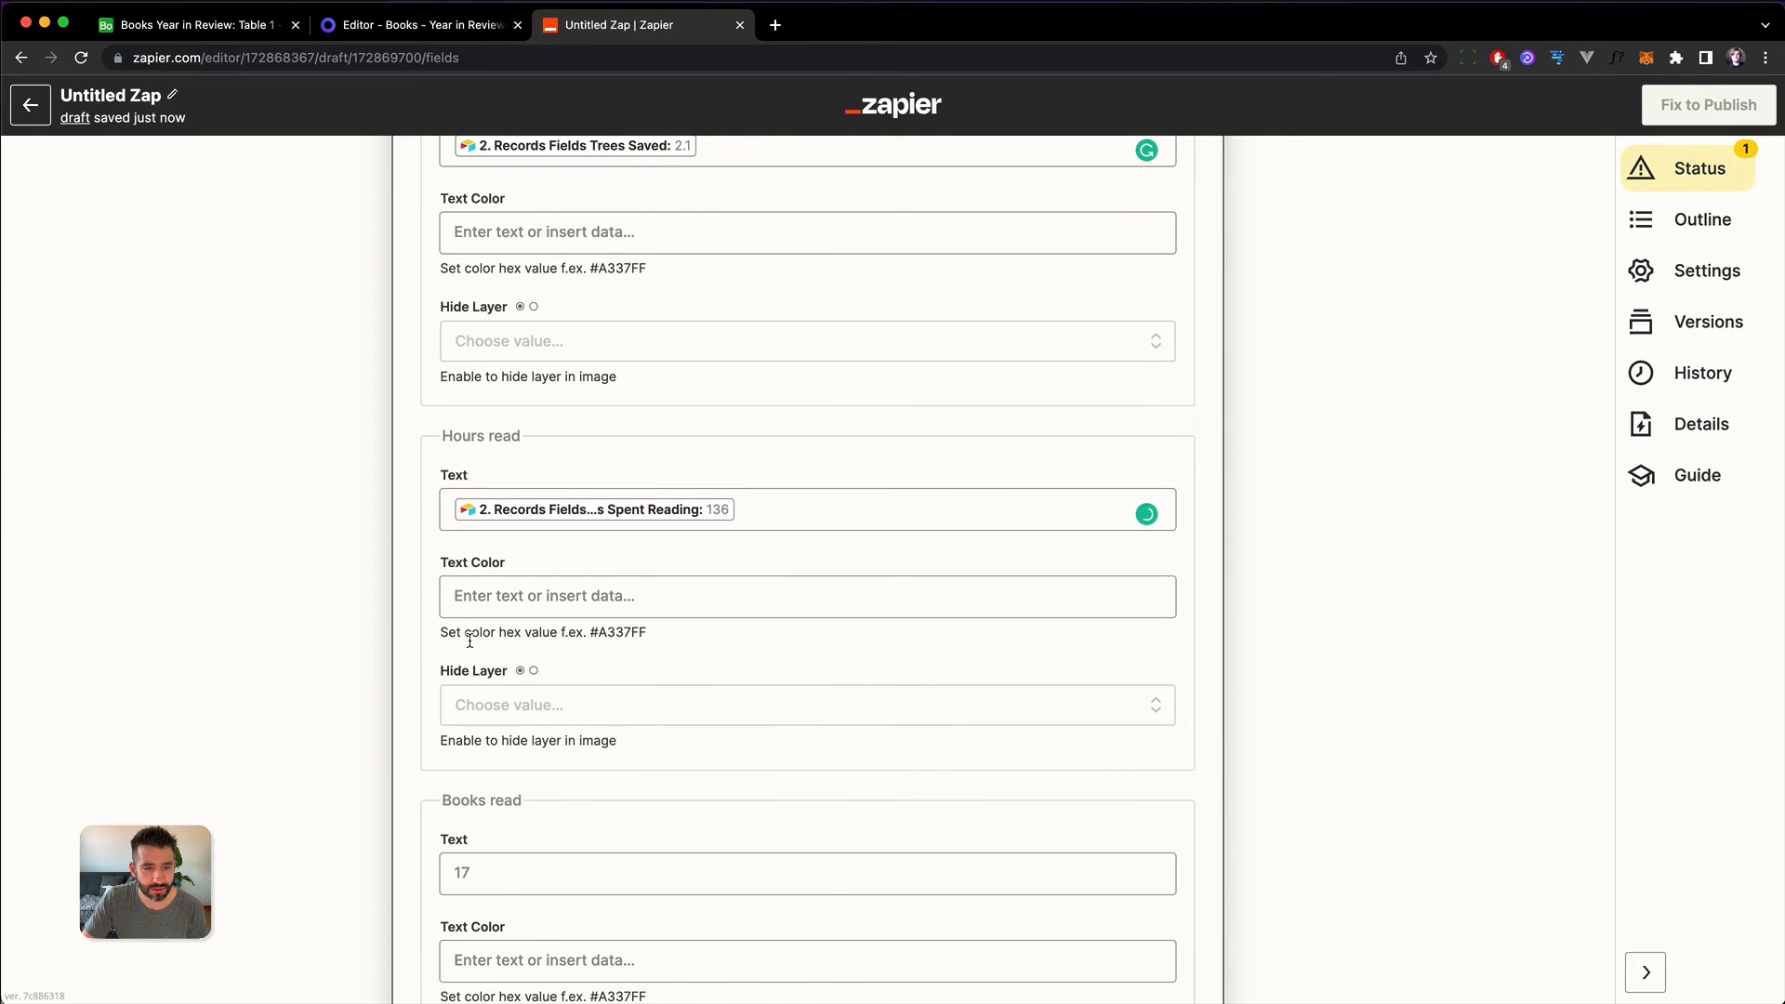
# Step: Map the Books read text to Records Fields Books Read from the Airtable step
pyautogui.scroll(-3, 470, 642)
pyautogui.click(518, 591)
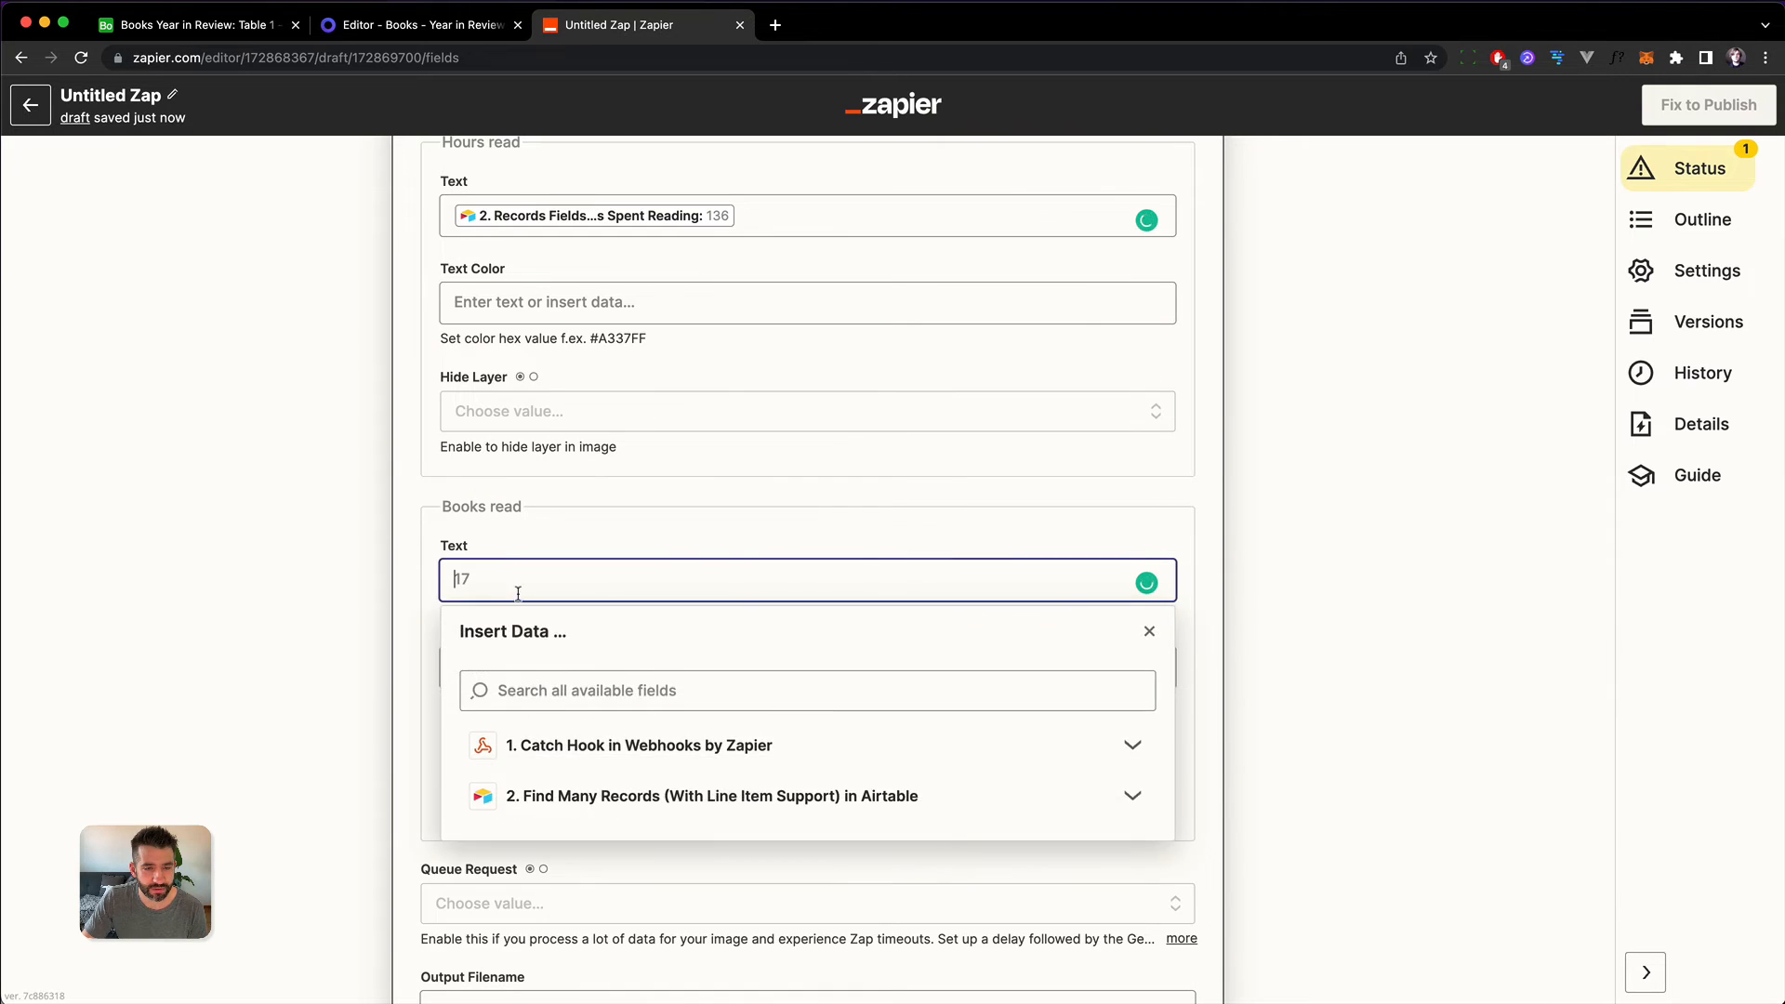
pyautogui.click(557, 796)
pyautogui.scroll(-3, 558, 651)
pyautogui.click(555, 636)
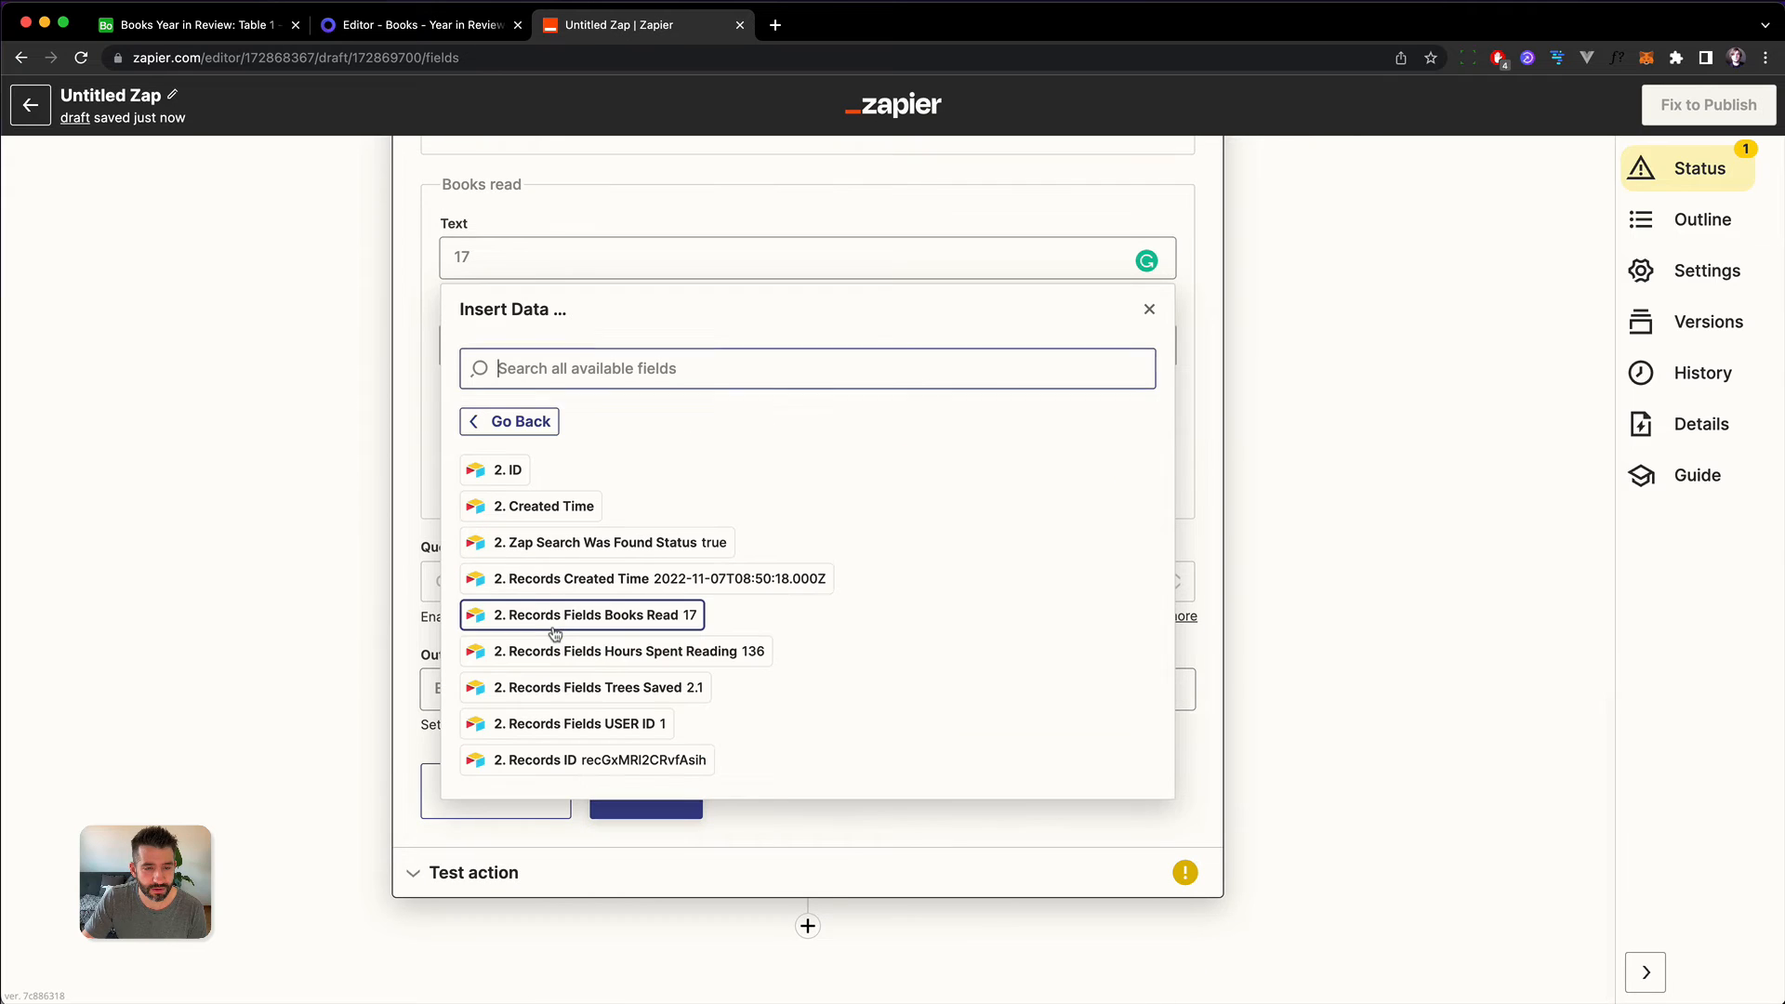
pyautogui.click(558, 616)
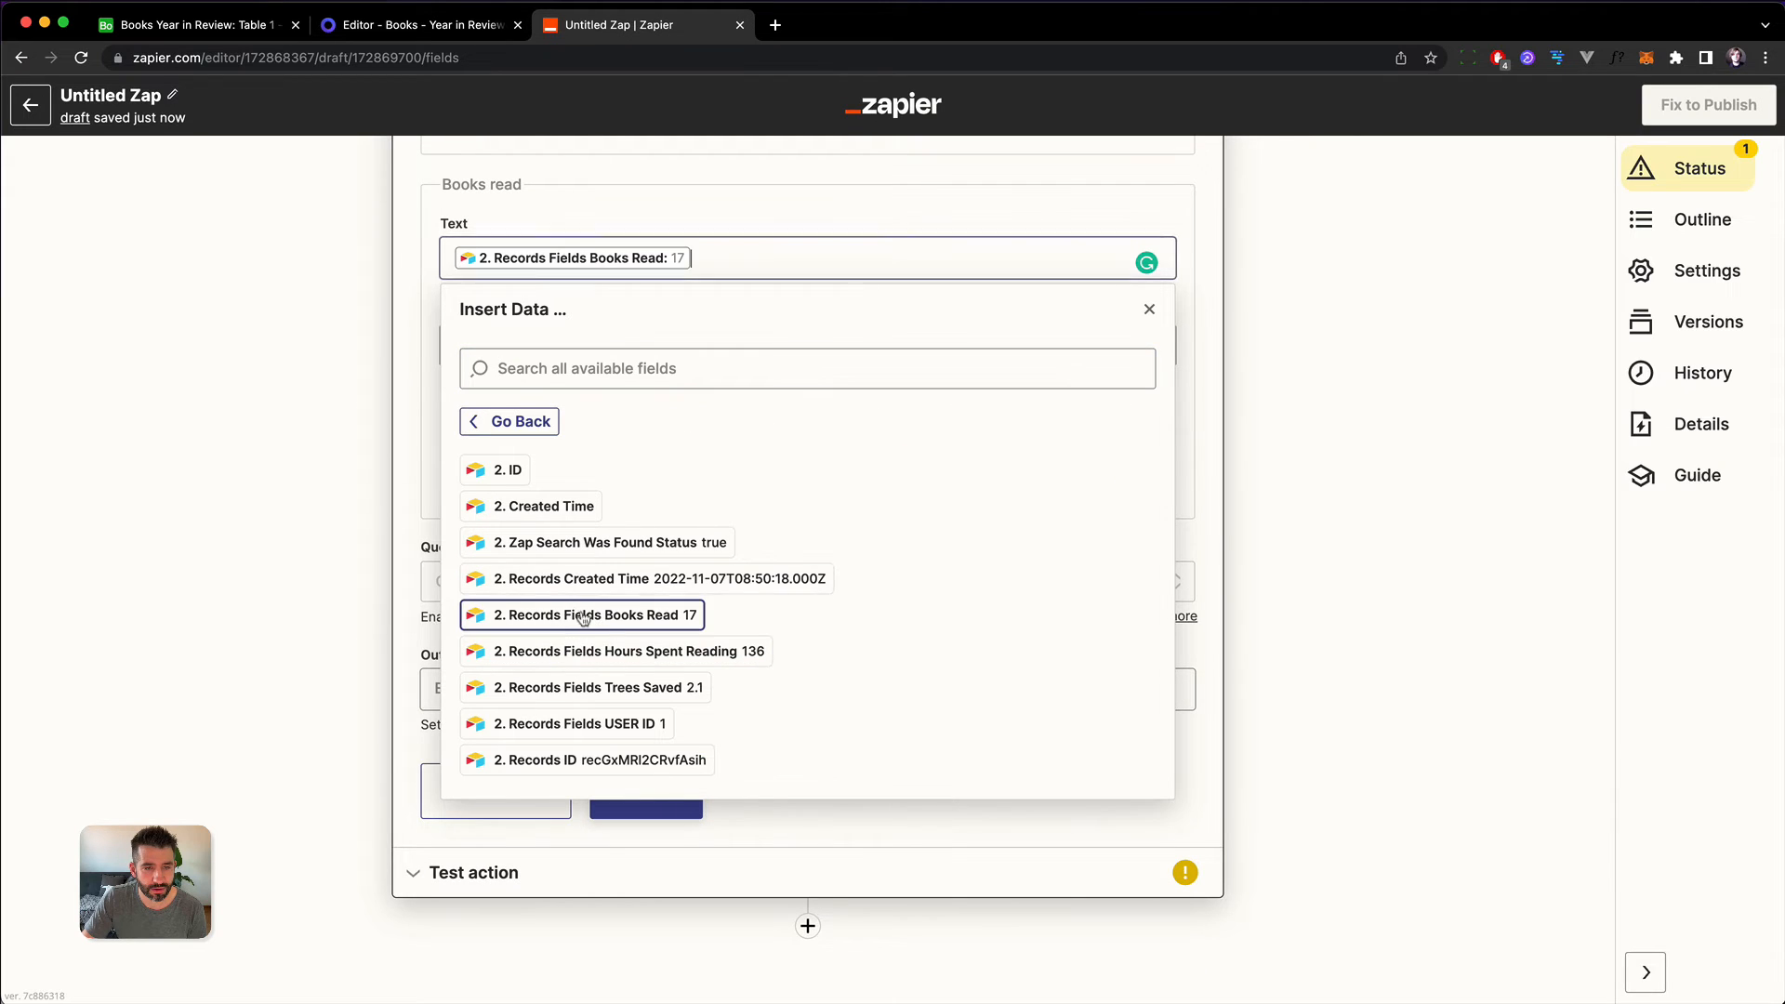
pyautogui.click(316, 567)
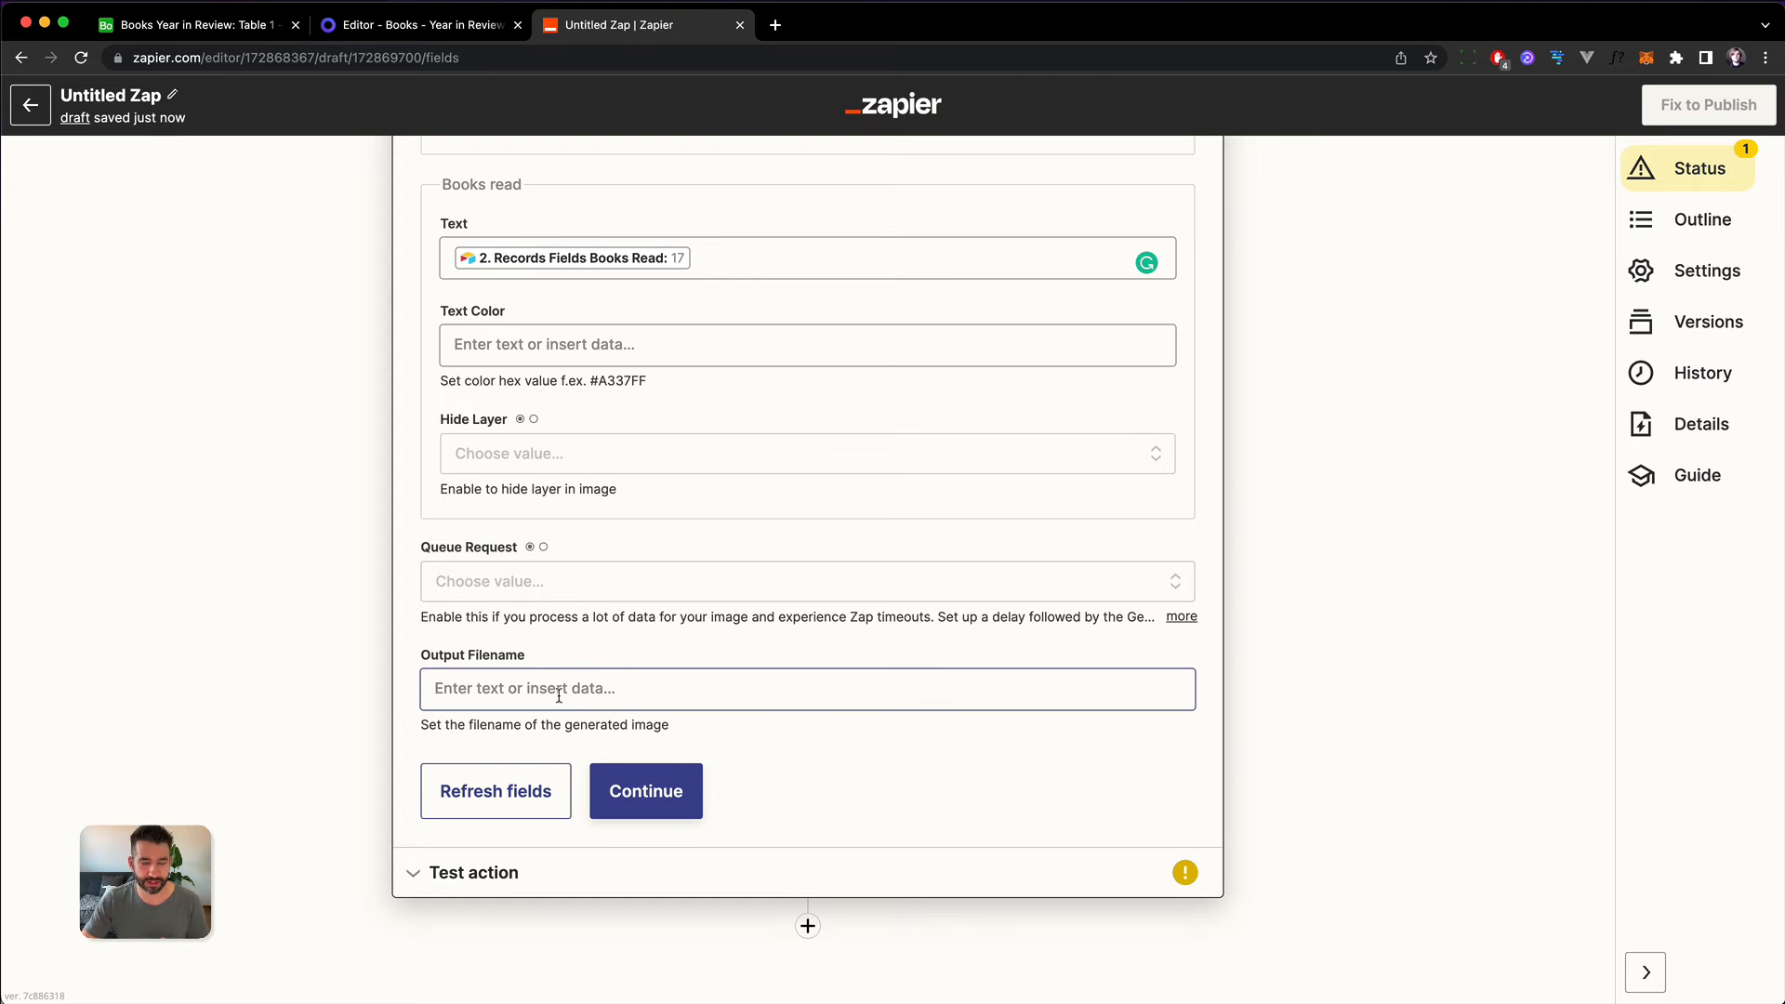
# Step: Review the mapped Placid fields, continue to the test stage and run the test of the Create Image action
pyautogui.scroll(15, 545, 604)
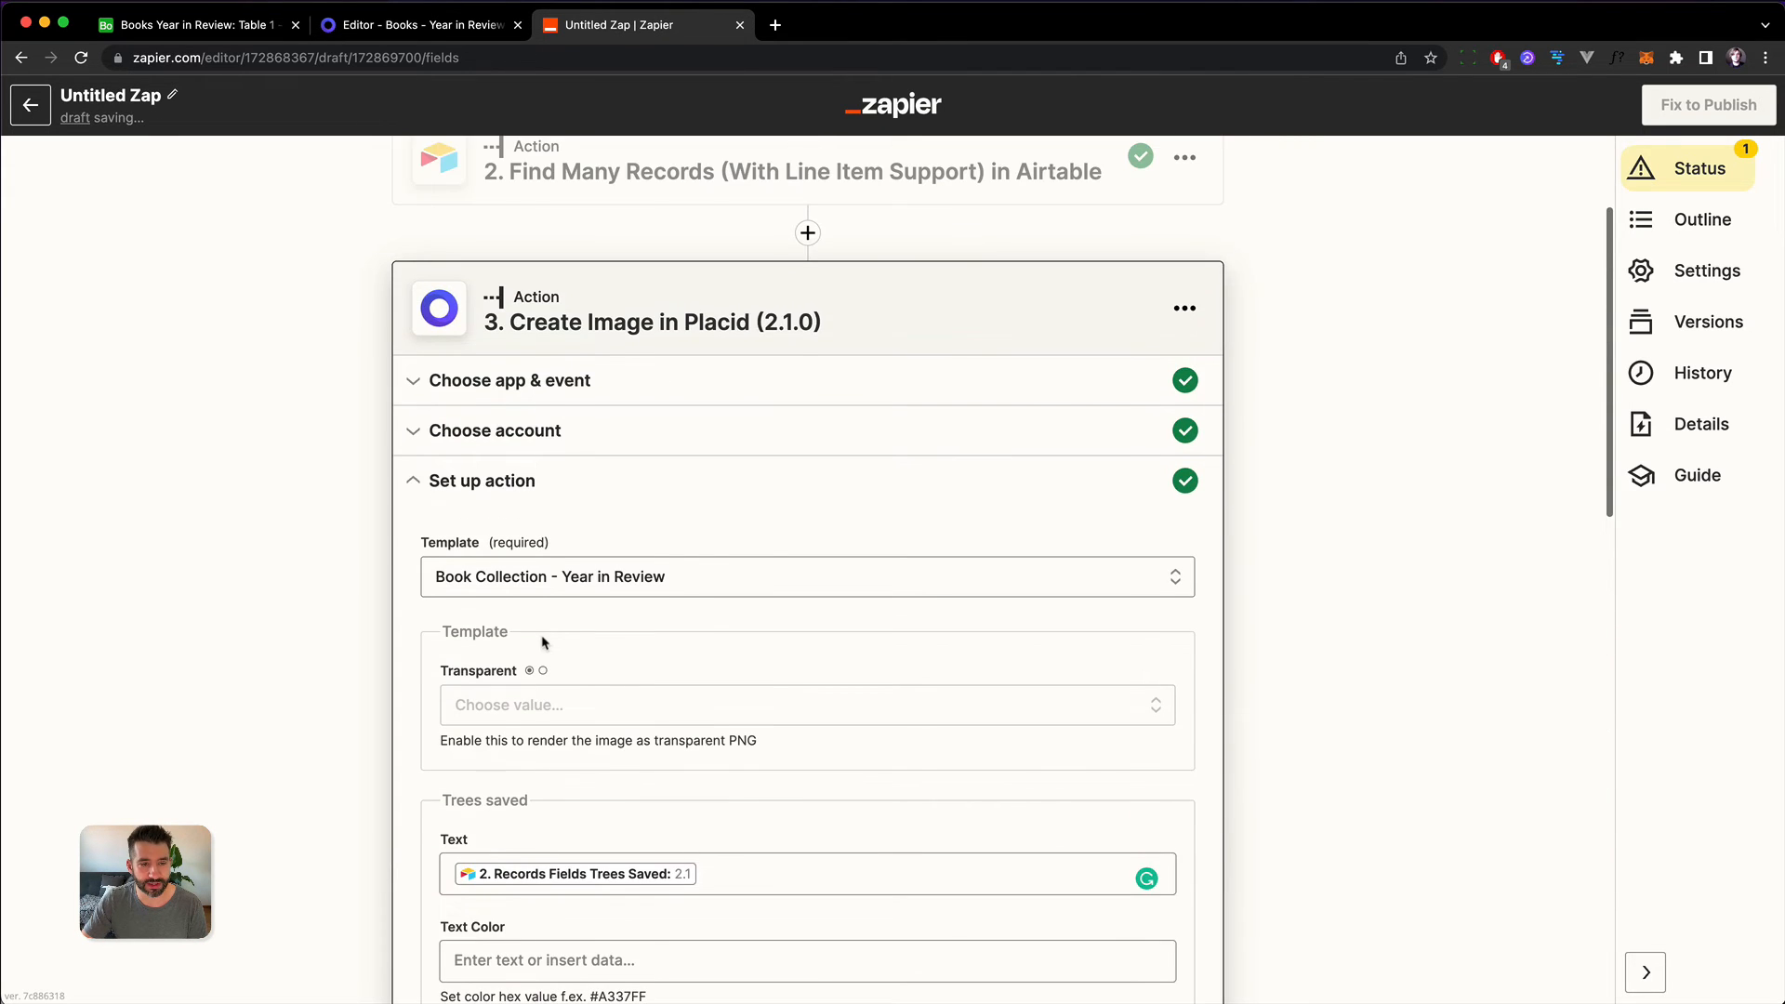
pyautogui.scroll(-15, 545, 642)
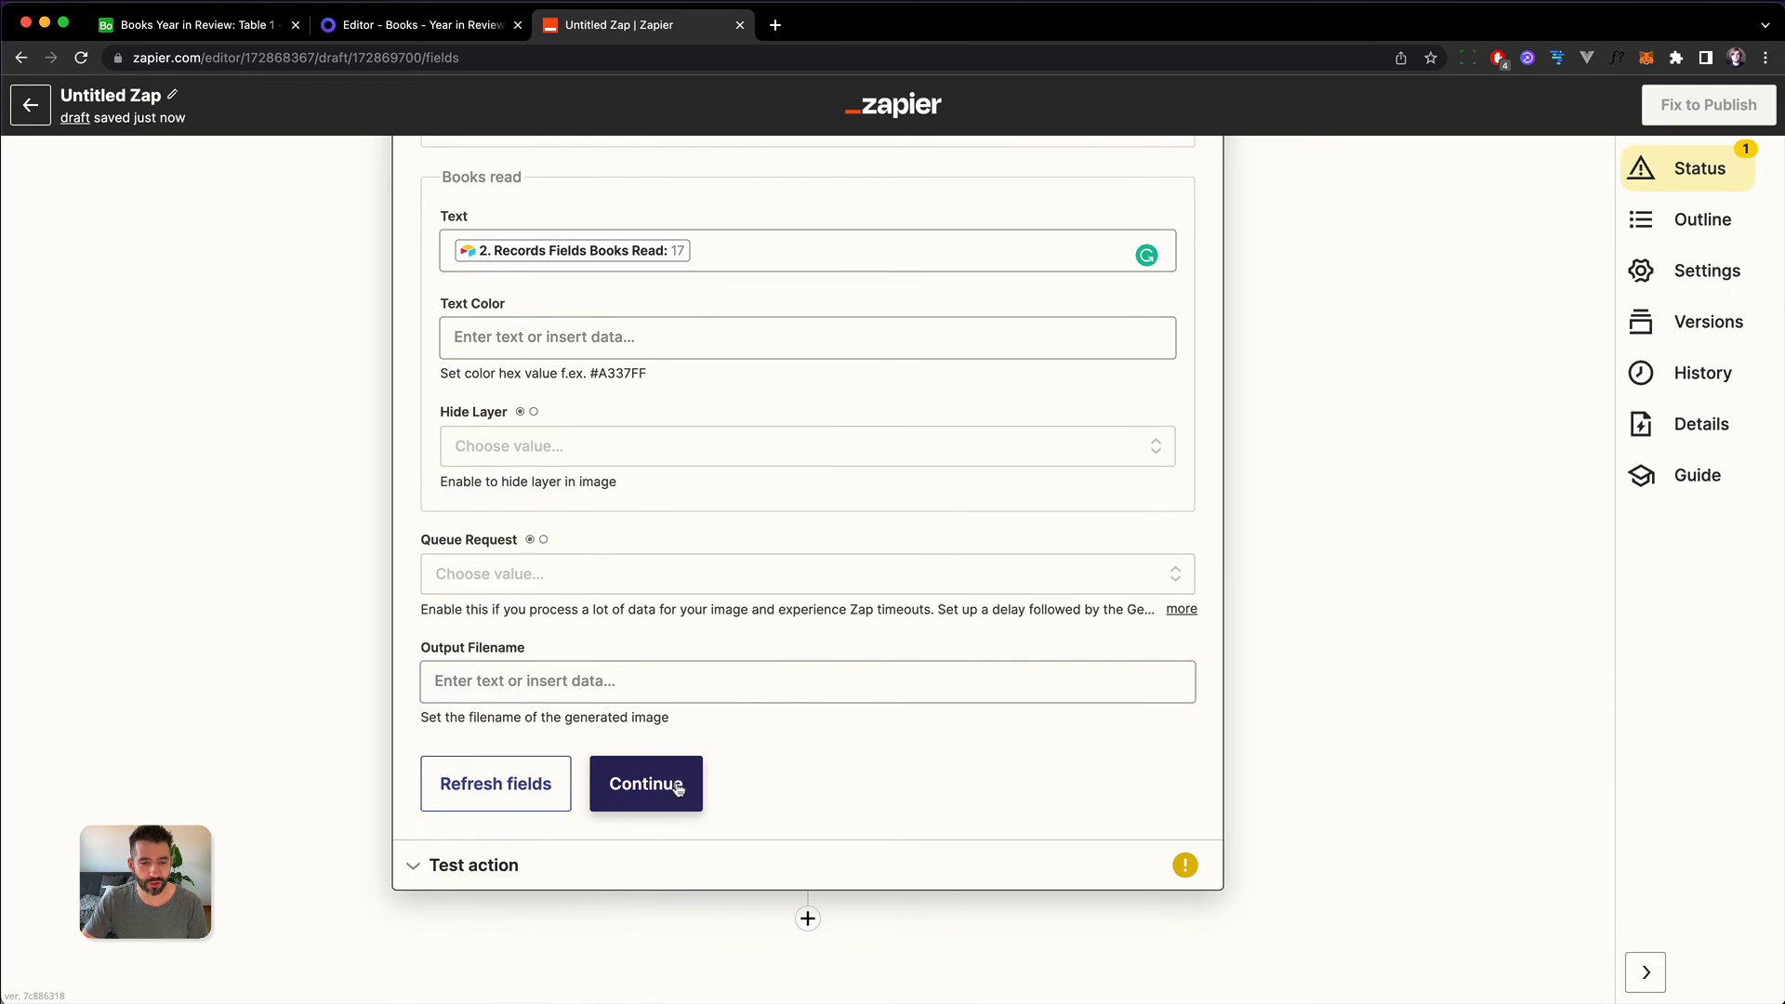
pyautogui.click(678, 788)
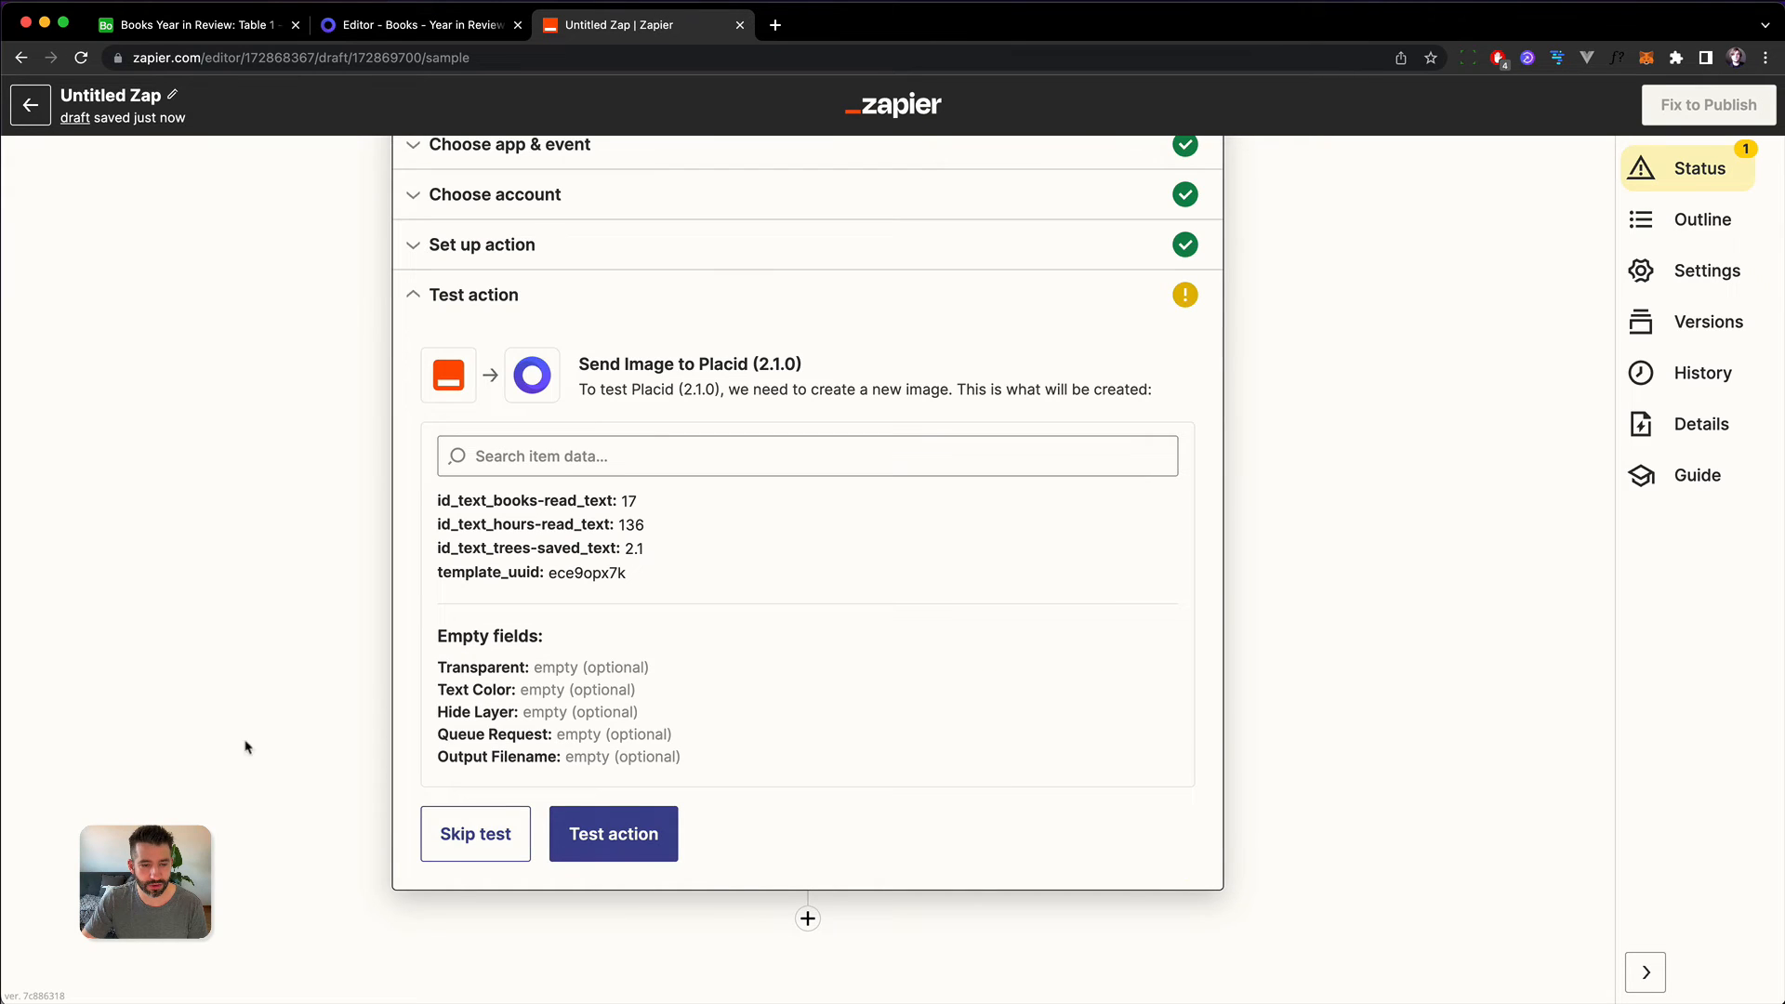
pyautogui.click(614, 834)
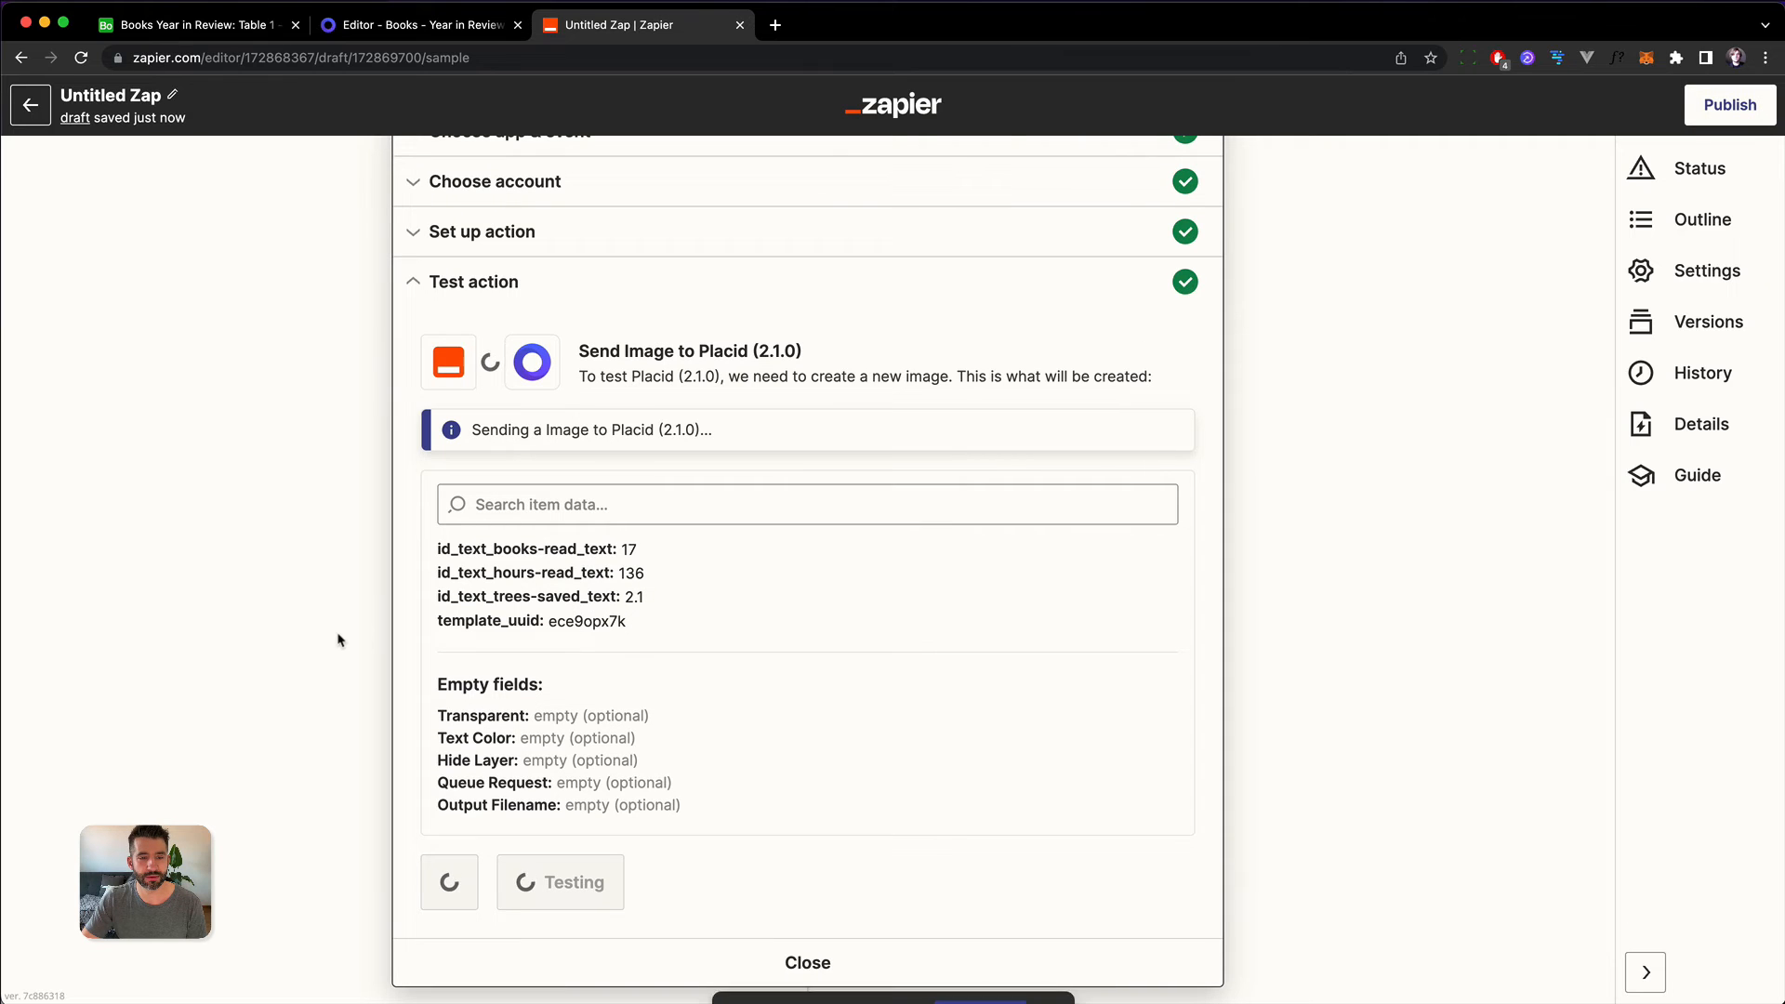
pyautogui.scroll(-2, 344, 647)
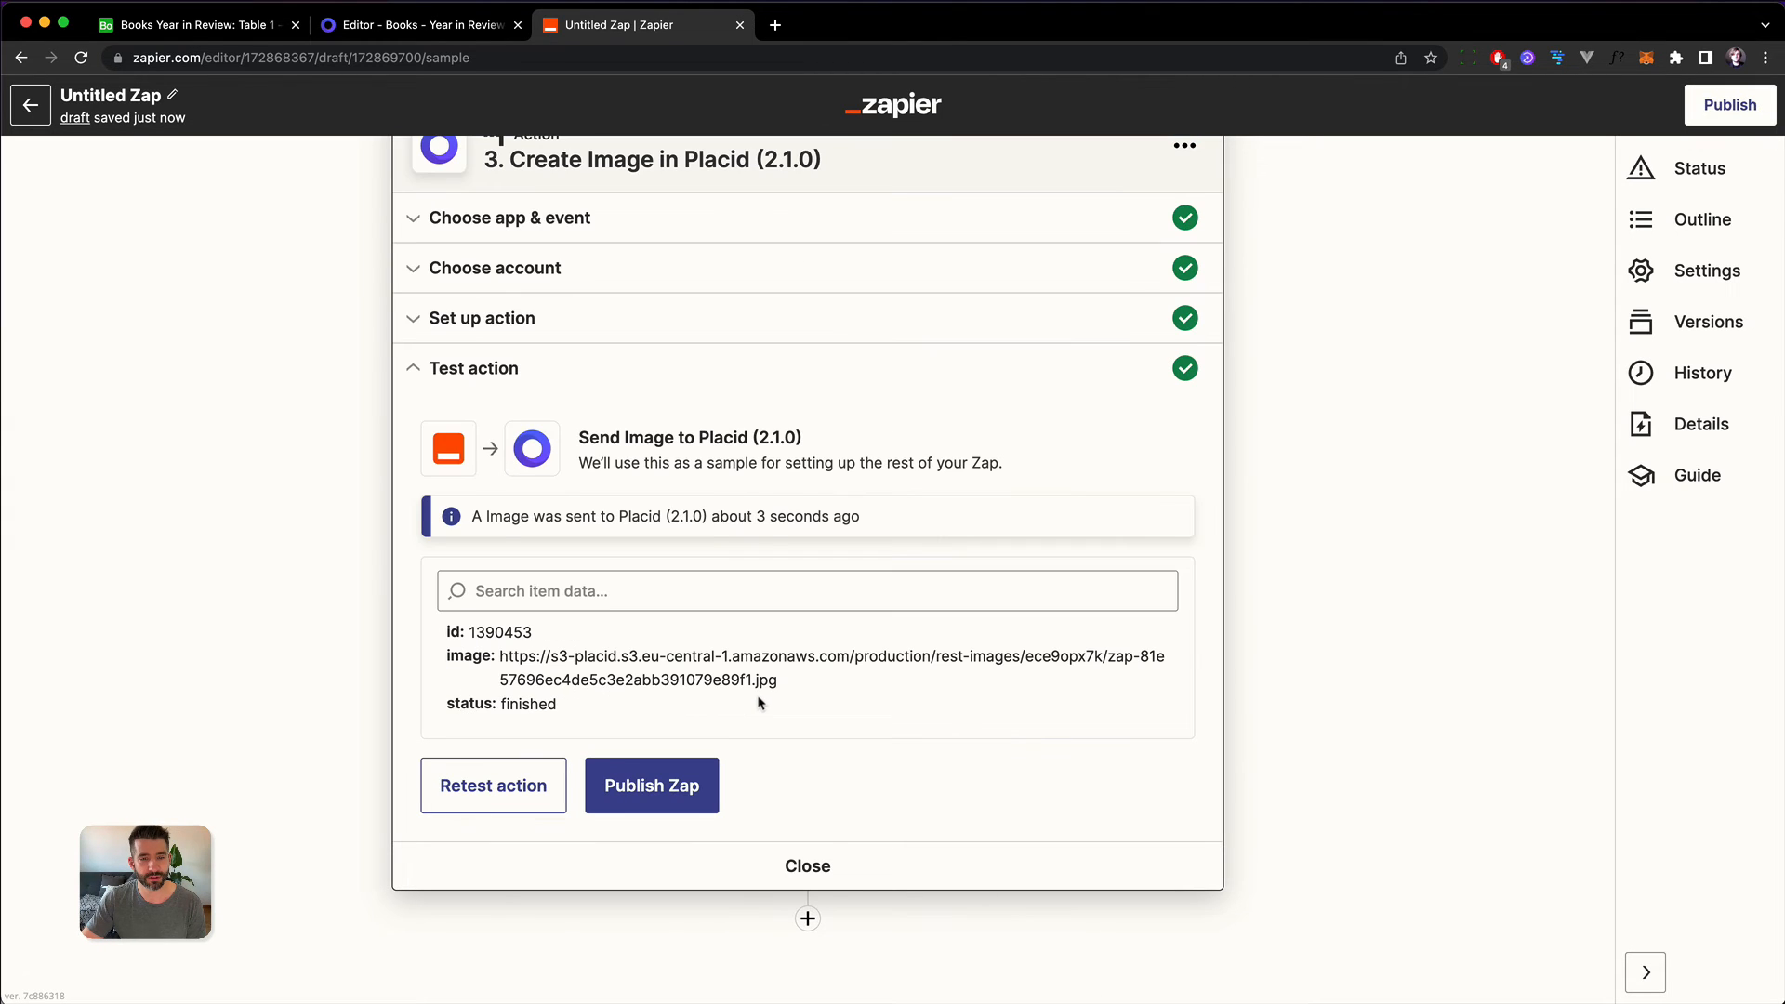
# Step: Copy the generated image's URL from the Placid test result and open it in a new browser tab
pyautogui.doubleClick(508, 705)
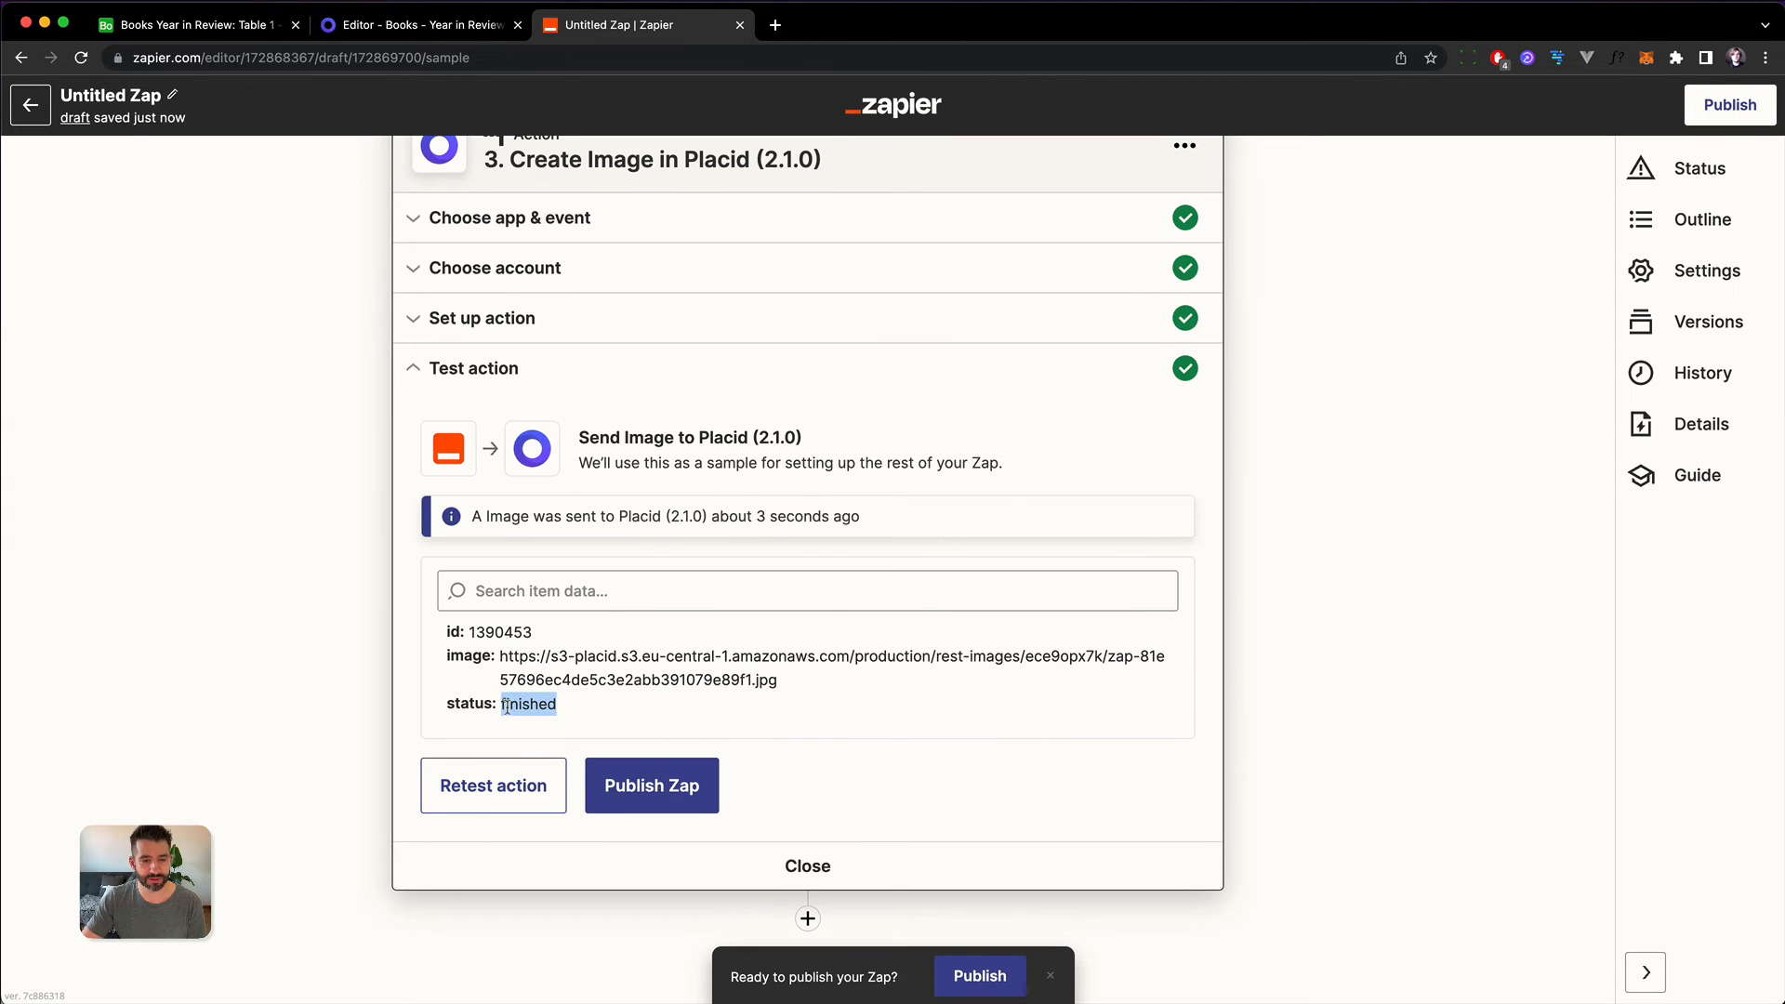
pyautogui.moveTo(461, 710); pyautogui.dragTo(766, 677)
pyautogui.rightClick(766, 677)
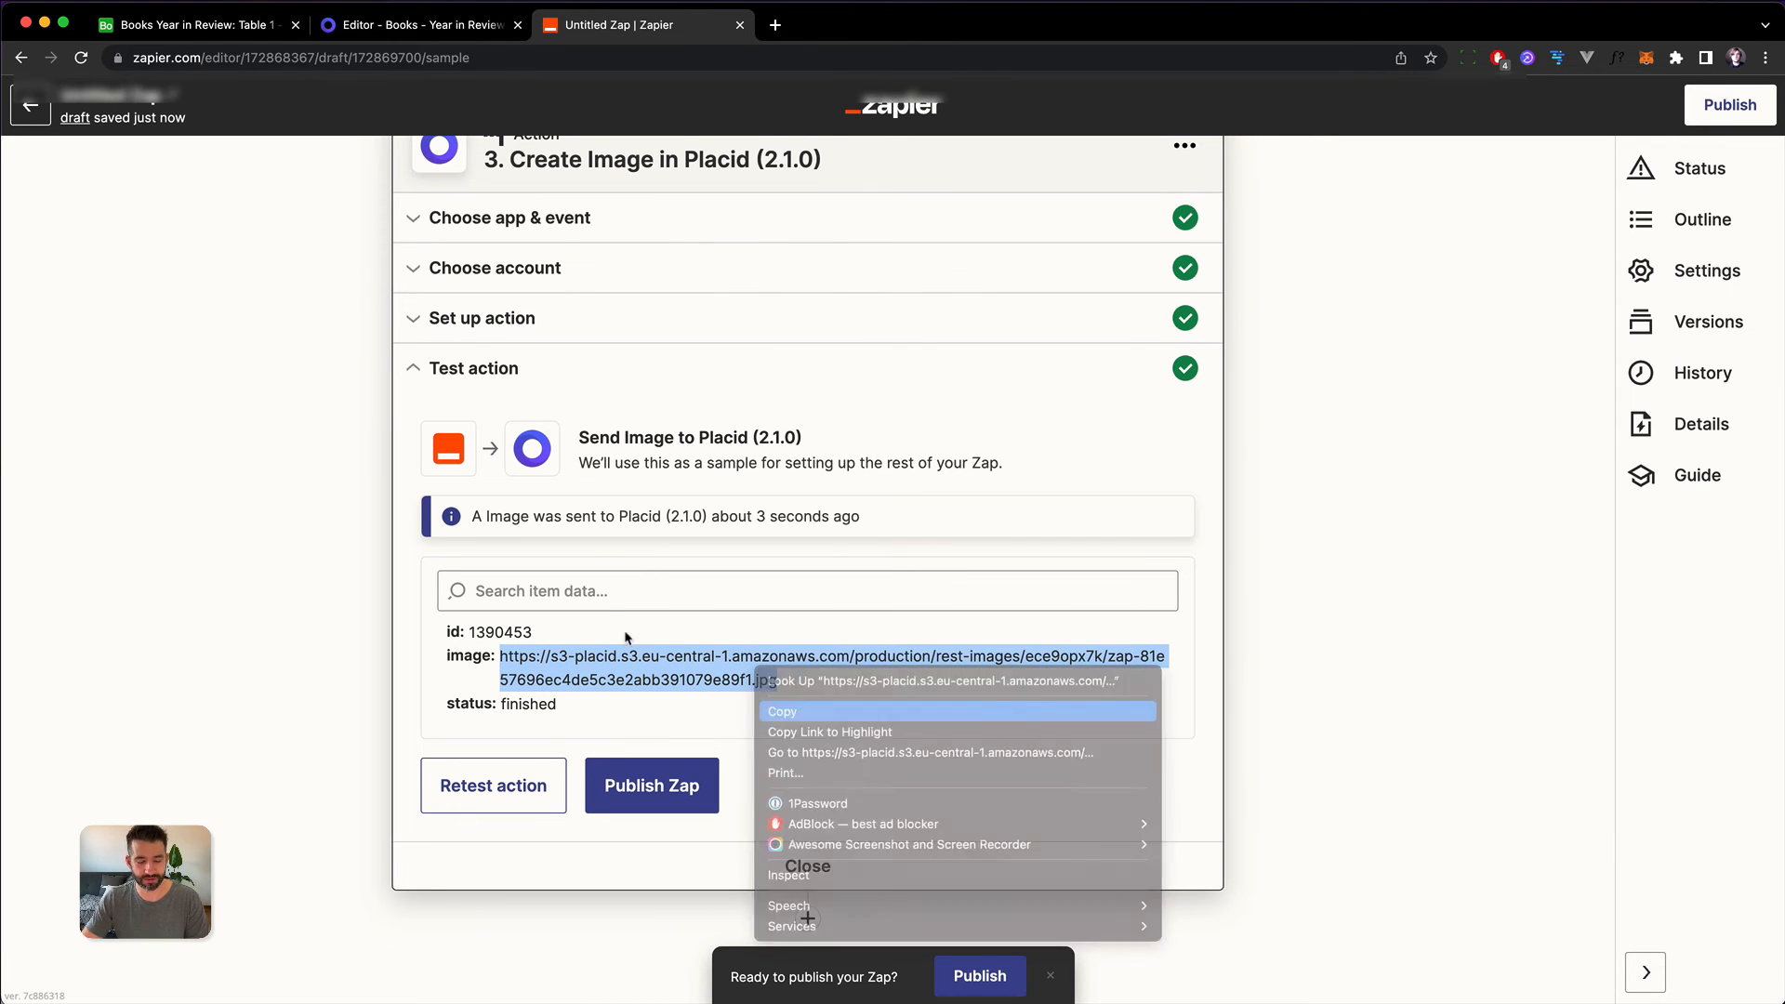
pyautogui.click(798, 705)
pyautogui.press('super+t')
pyautogui.press('super+v')
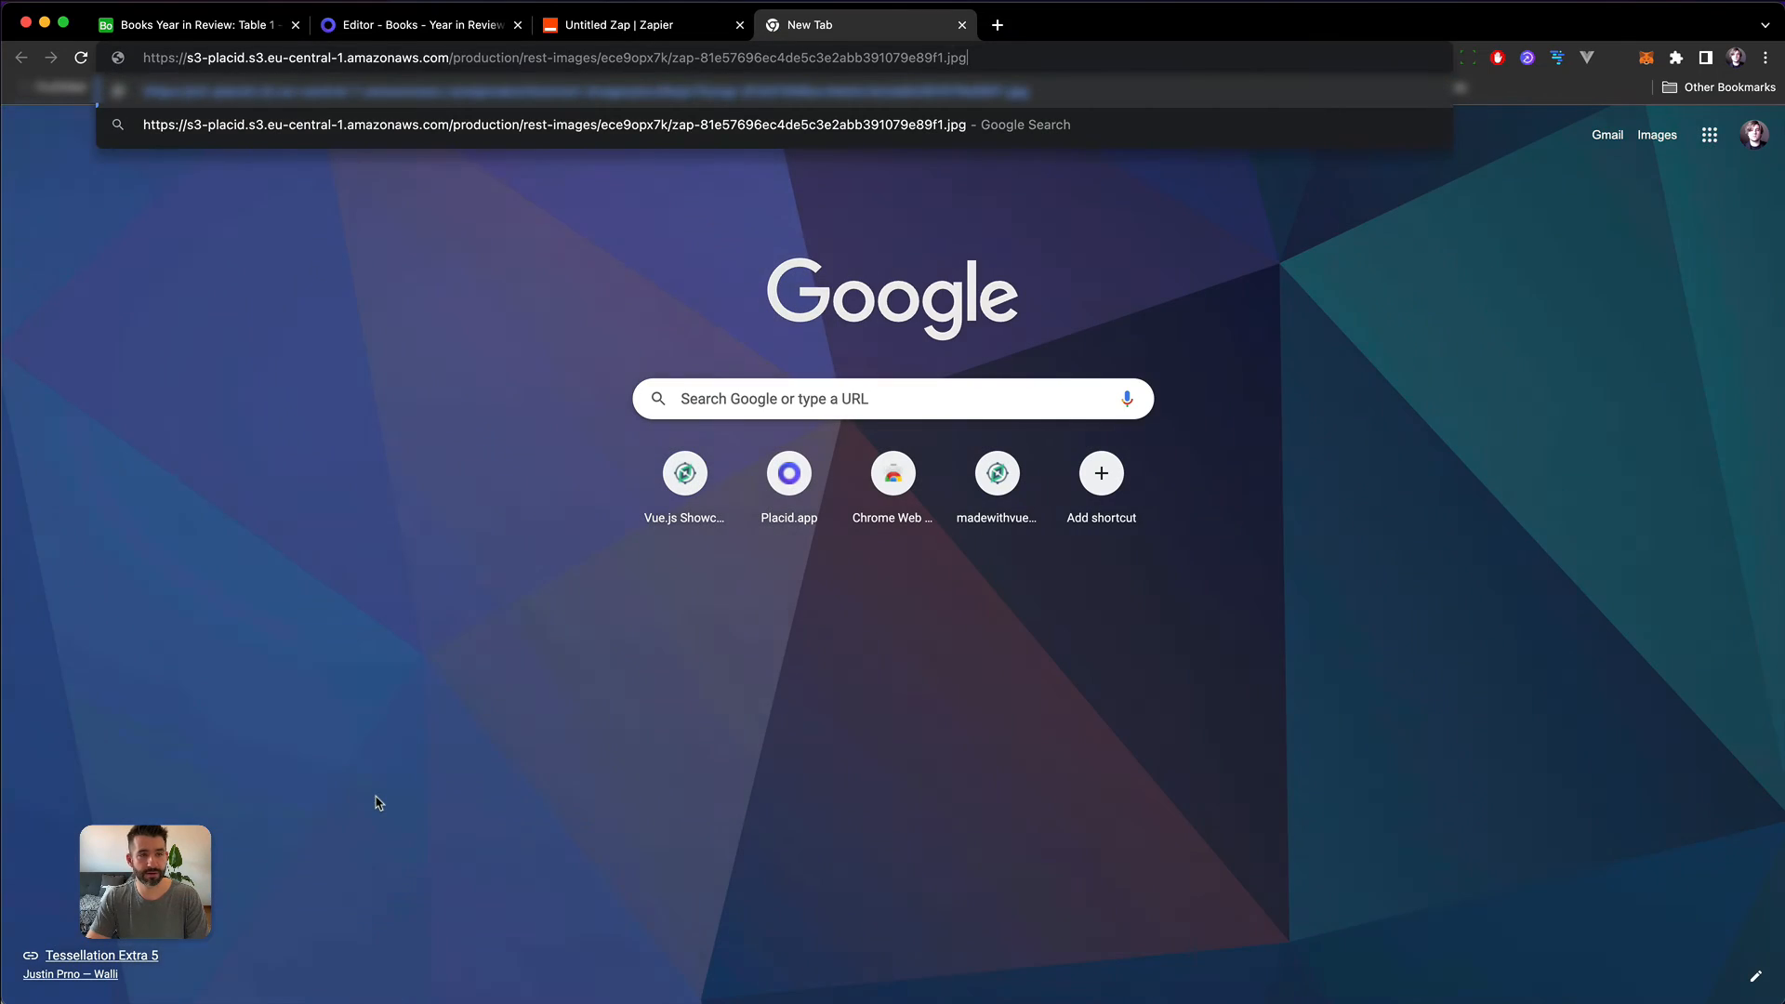
pyautogui.press('Return')
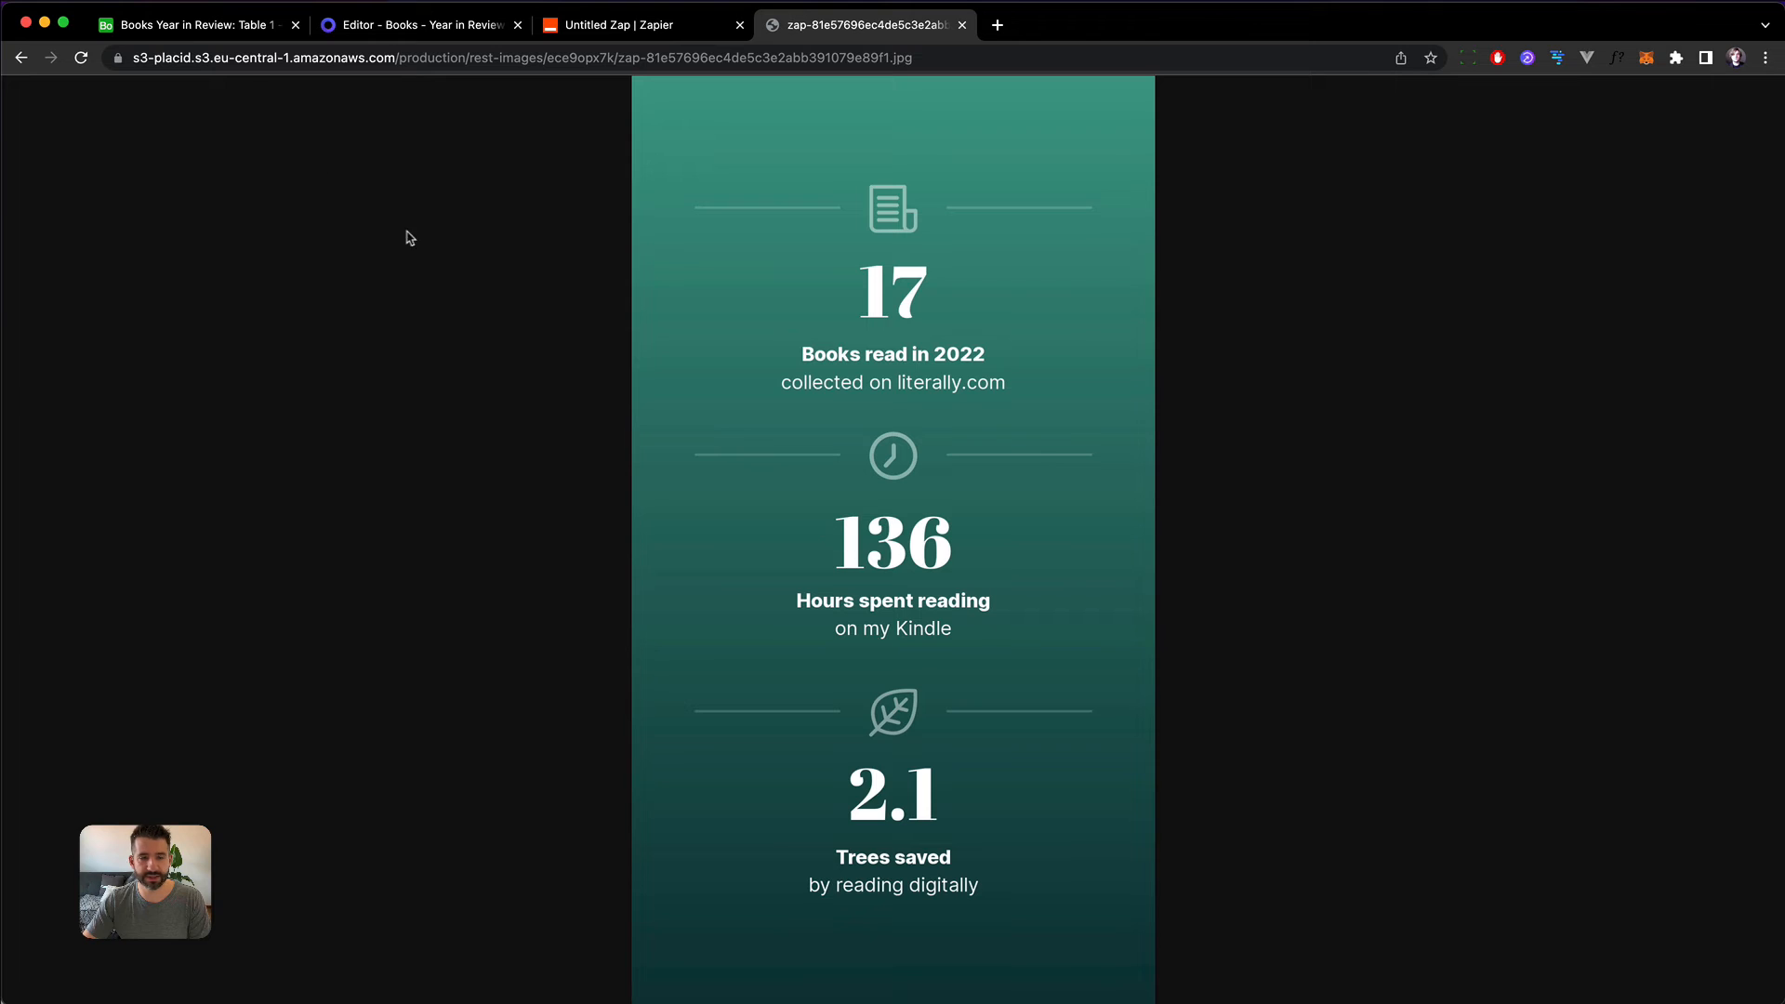
# Step: Compare the generated image with the first record of the Airtable table and inspect the image at full size
pyautogui.click(212, 25)
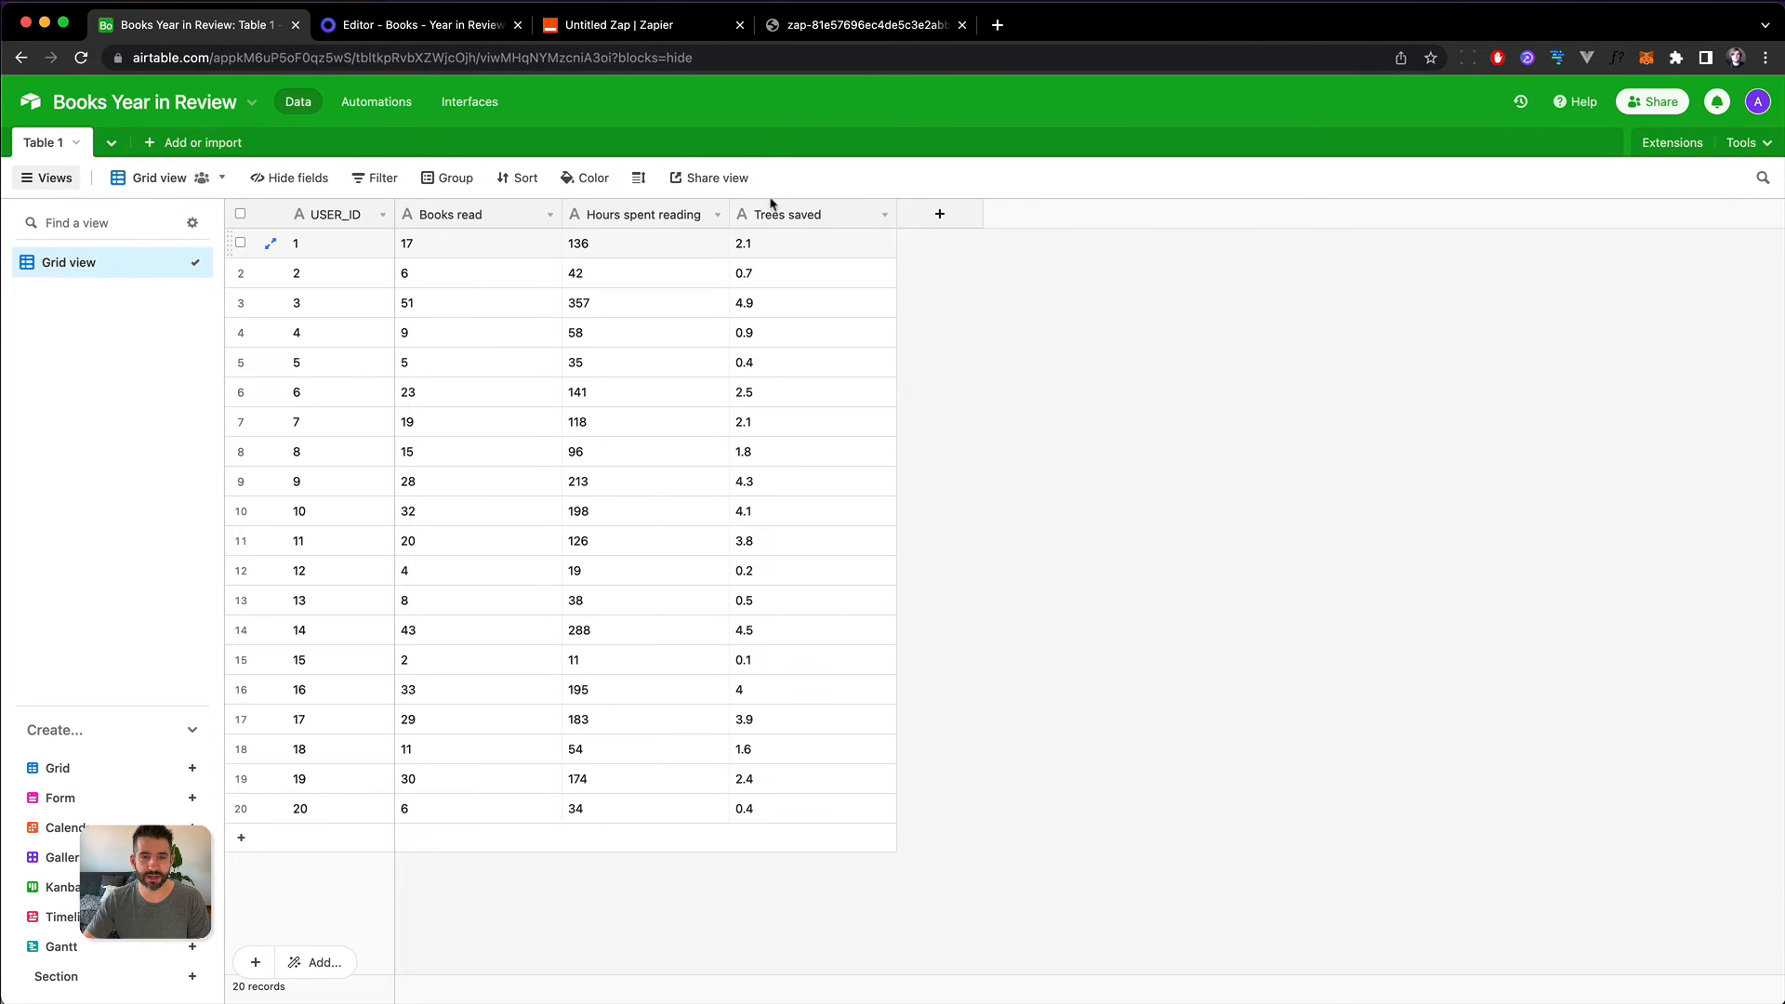
pyautogui.click(805, 28)
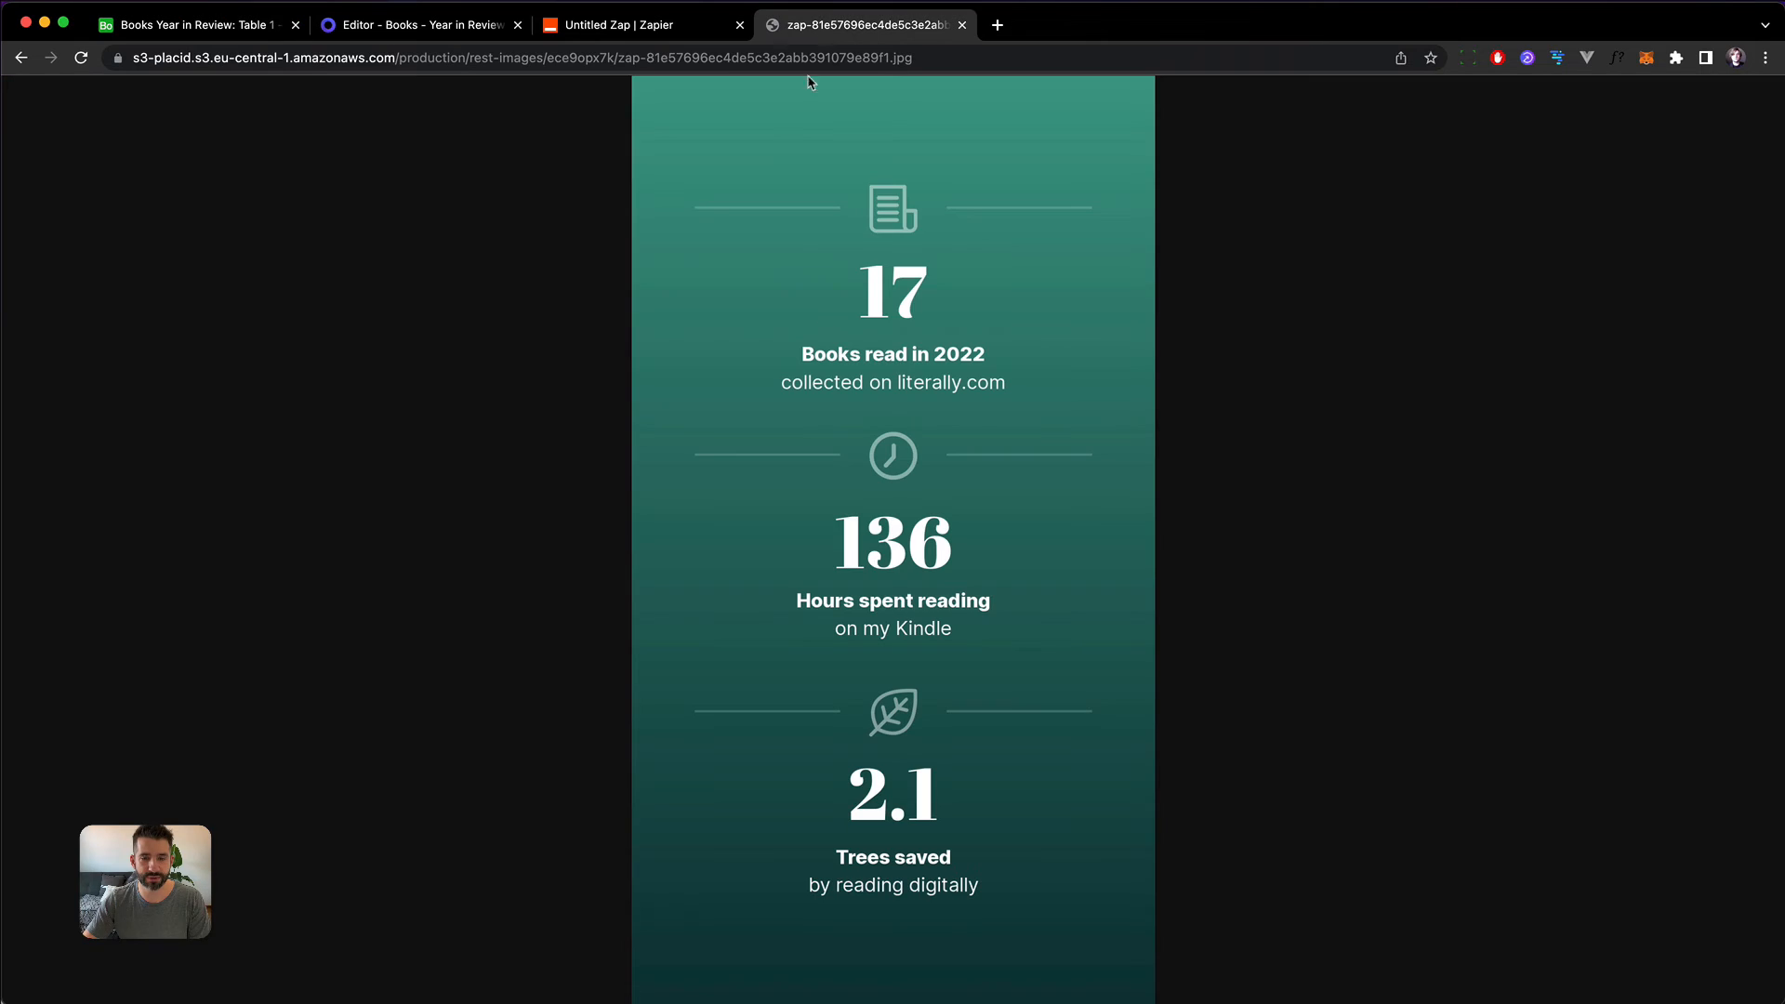
pyautogui.click(858, 500)
pyautogui.scroll(3, 869, 470)
pyautogui.scroll(-9, 880, 455)
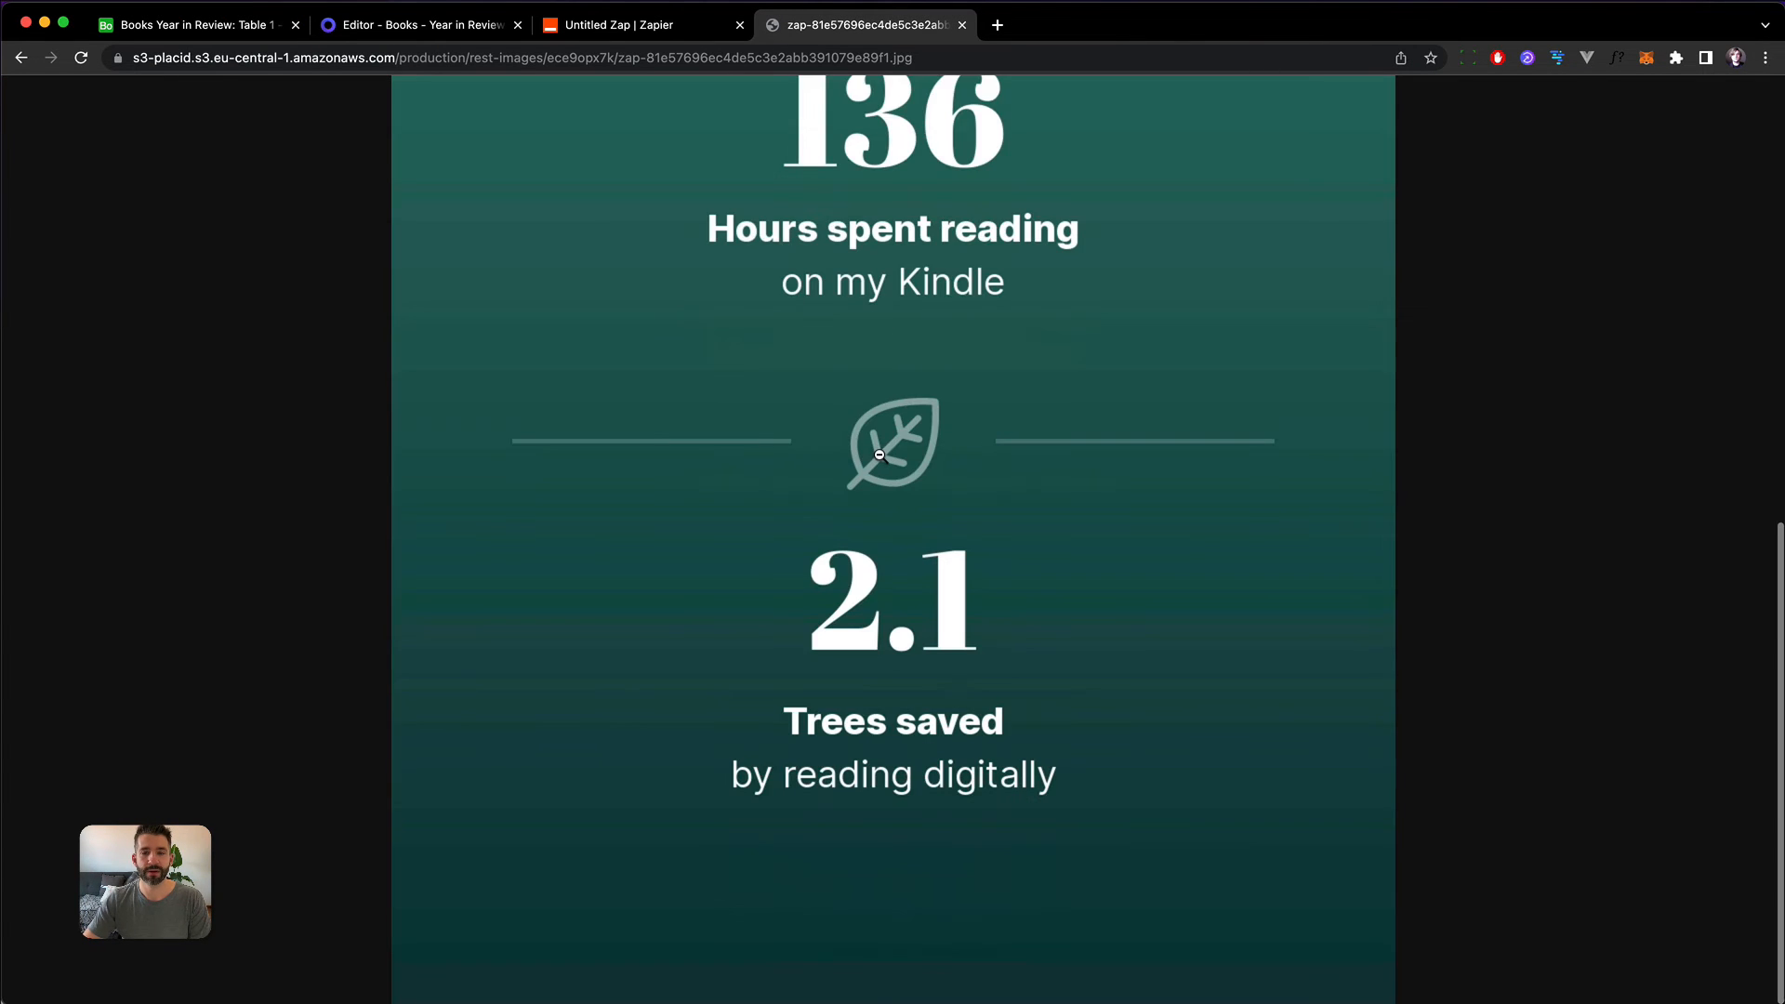
pyautogui.click(880, 455)
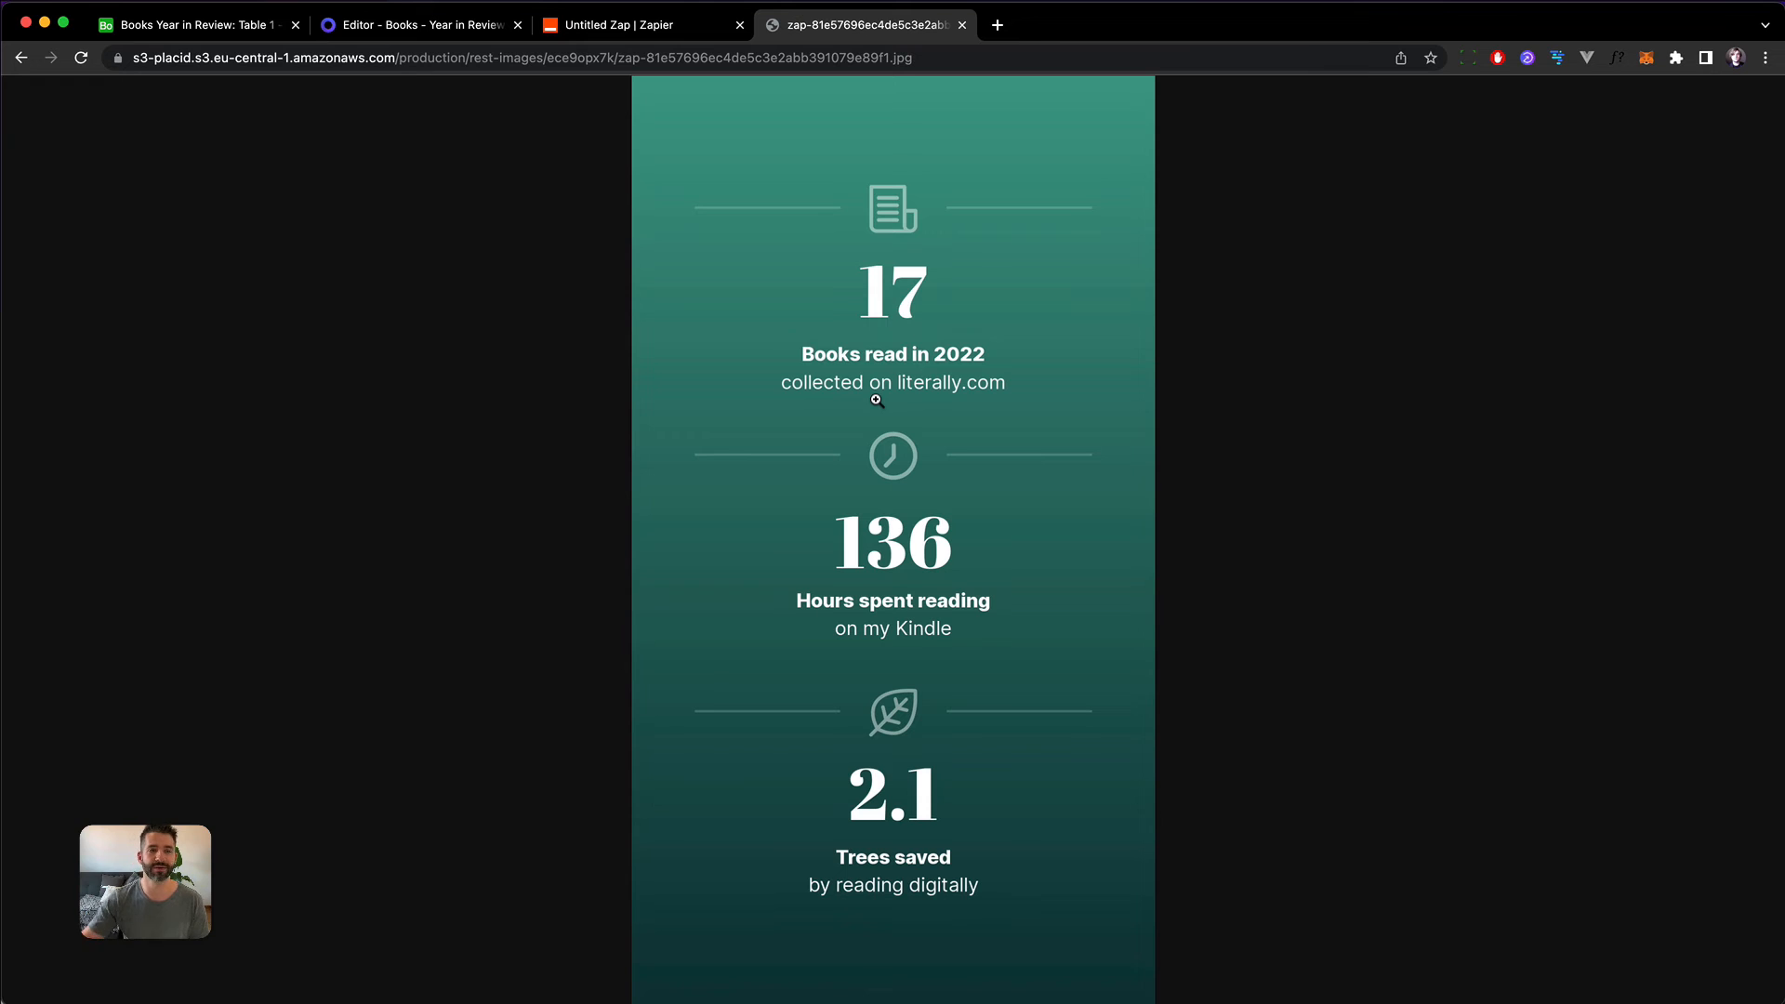
# Step: Switch back to Zapier and look over the Zap's steps and the Create Image test result
pyautogui.click(638, 26)
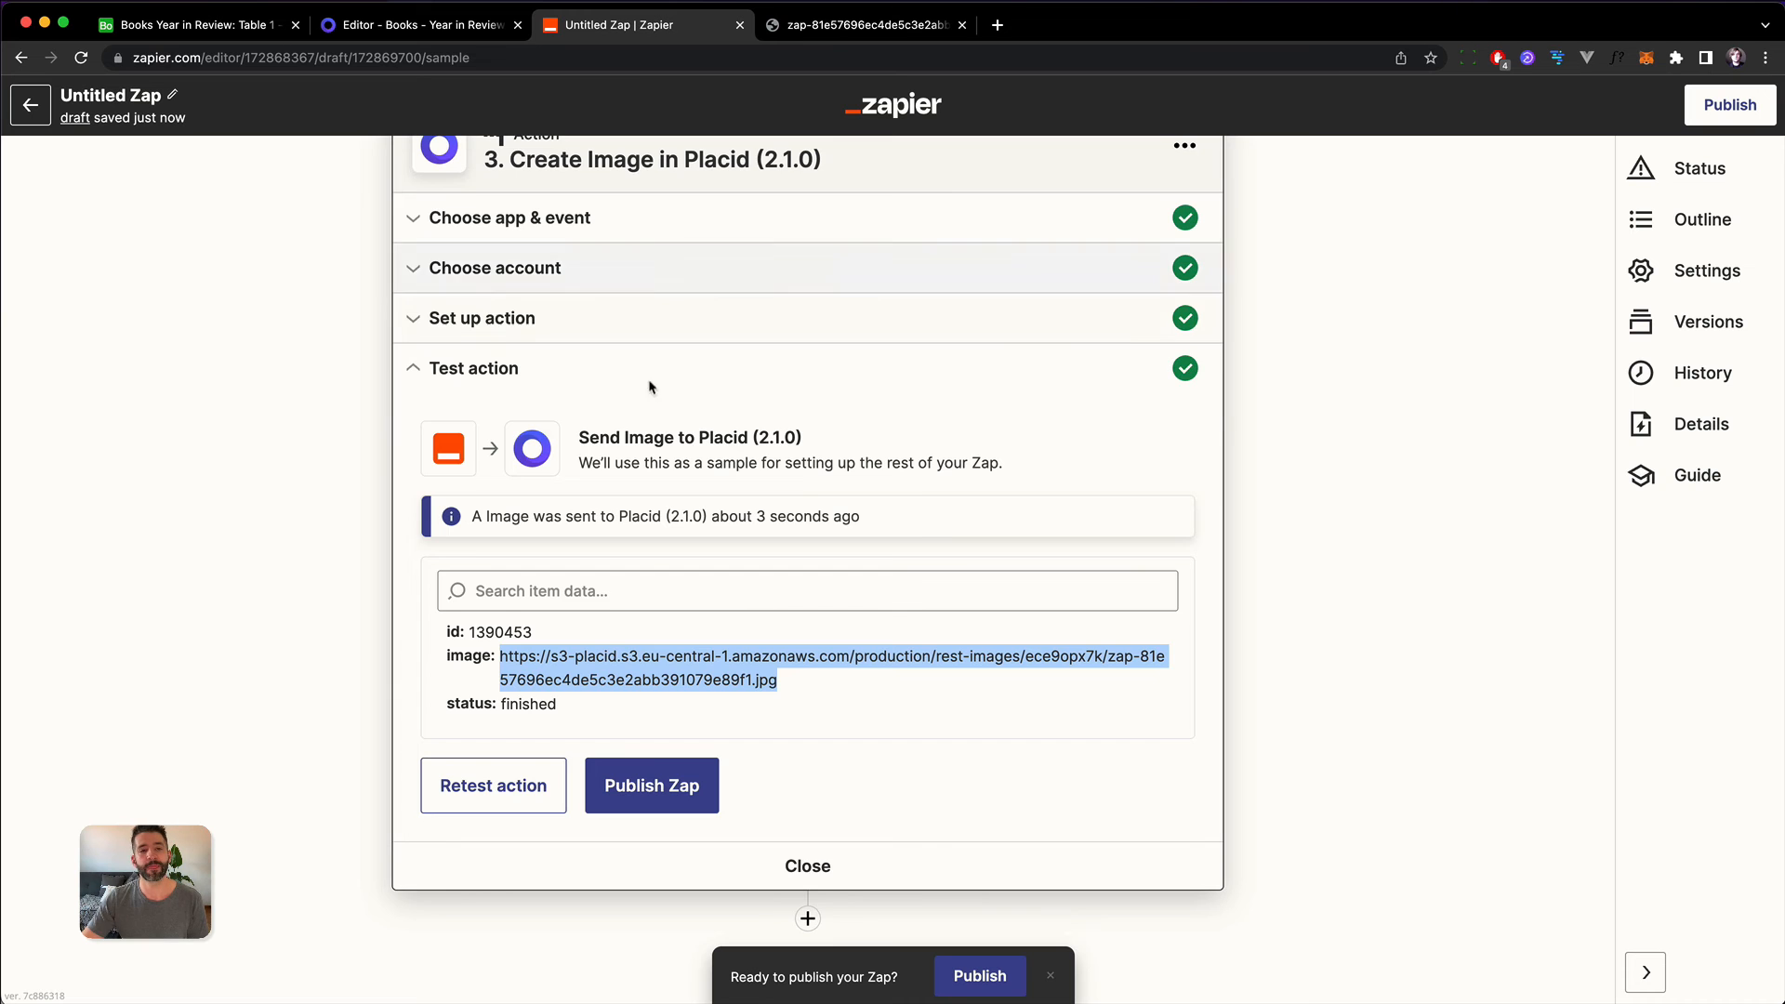
pyautogui.scroll(3, 661, 412)
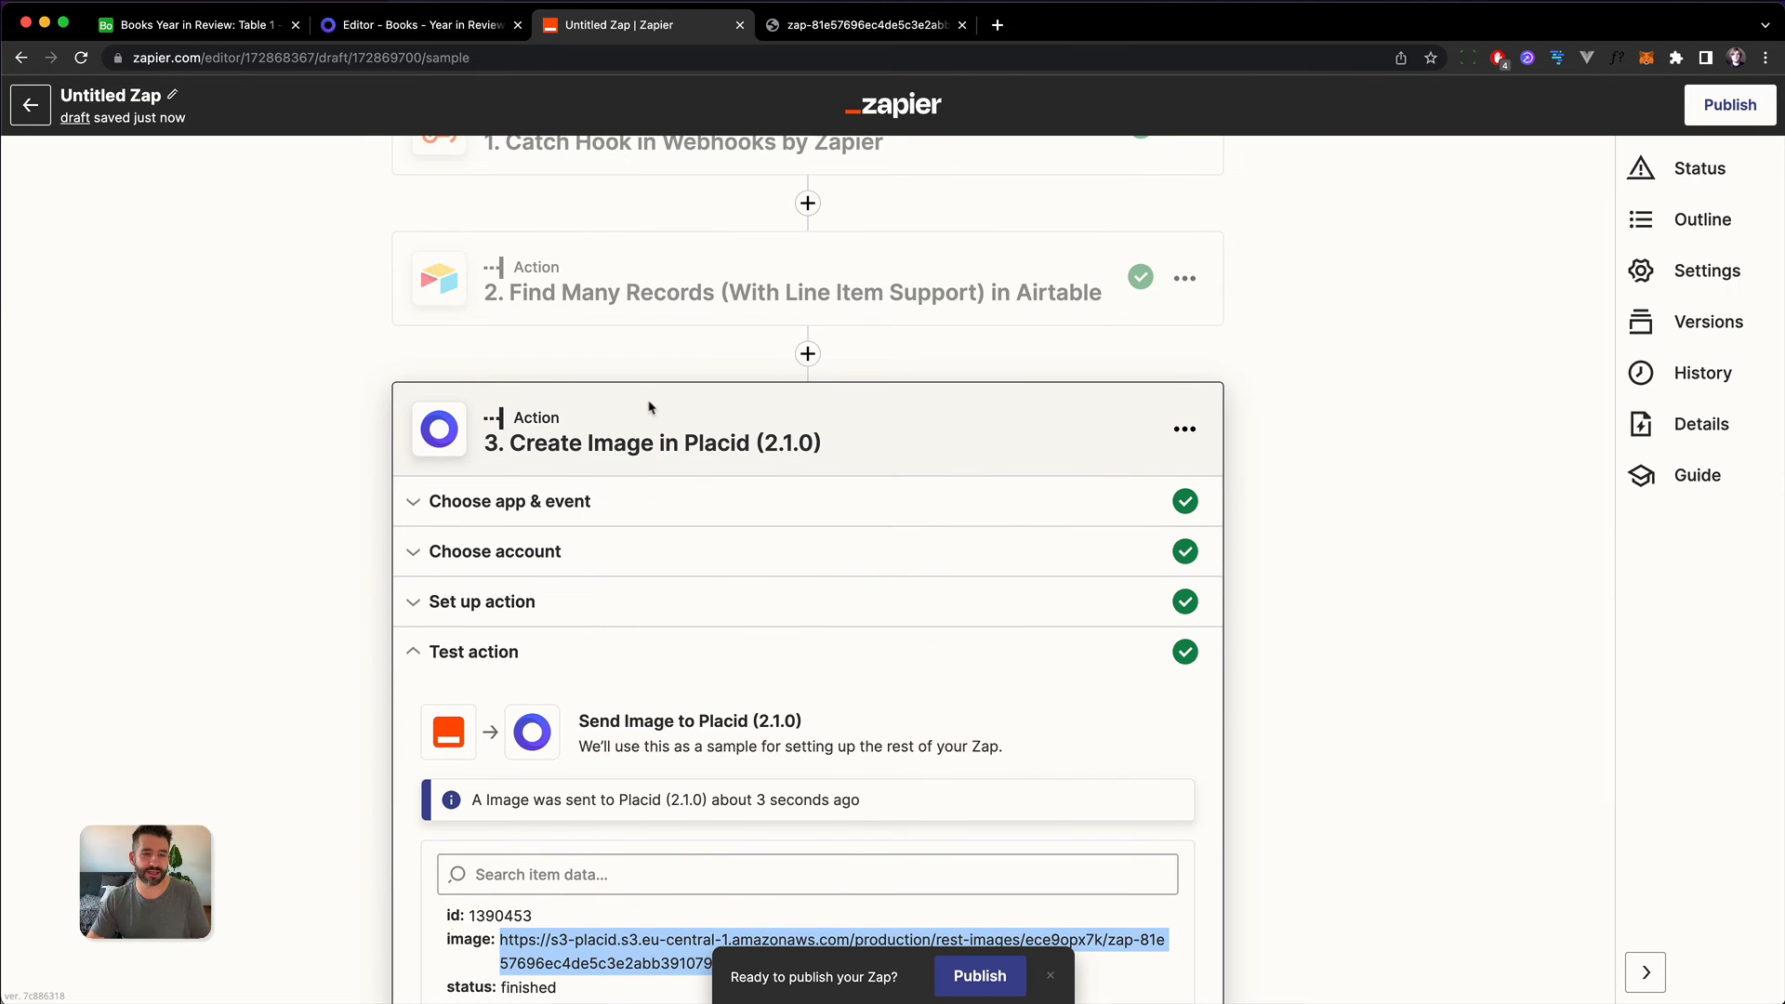
pyautogui.scroll(-3, 785, 705)
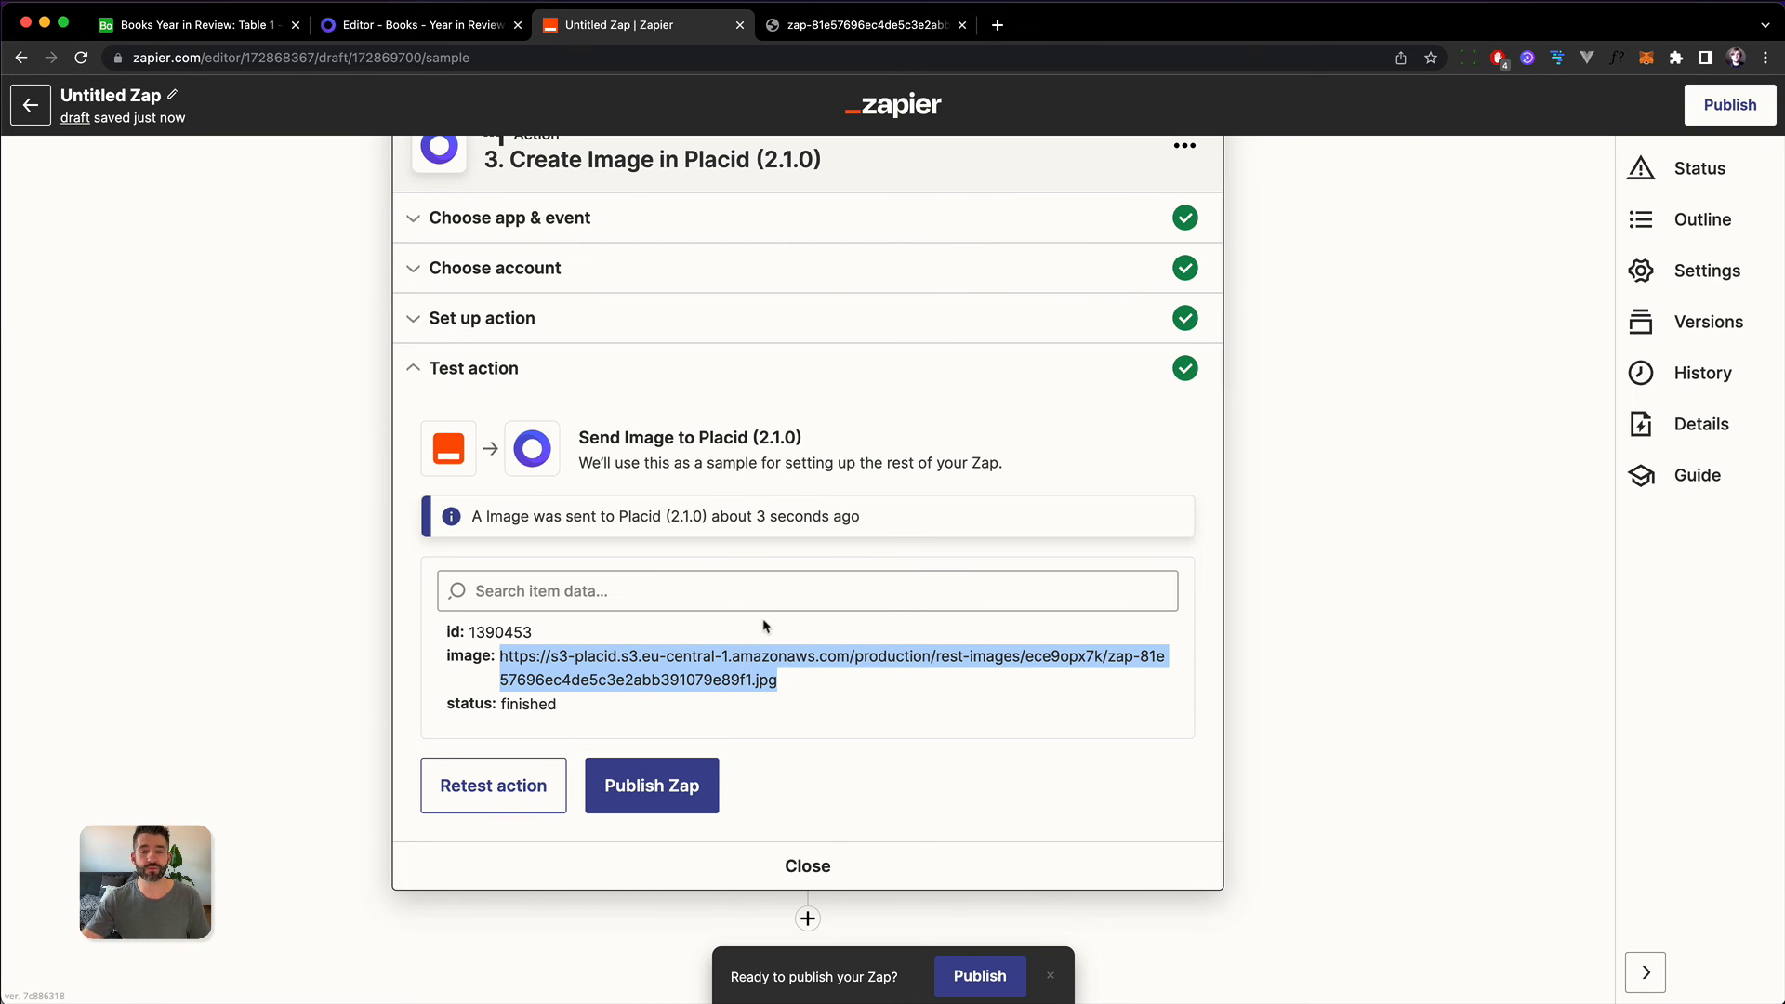
pyautogui.scroll(1, 767, 626)
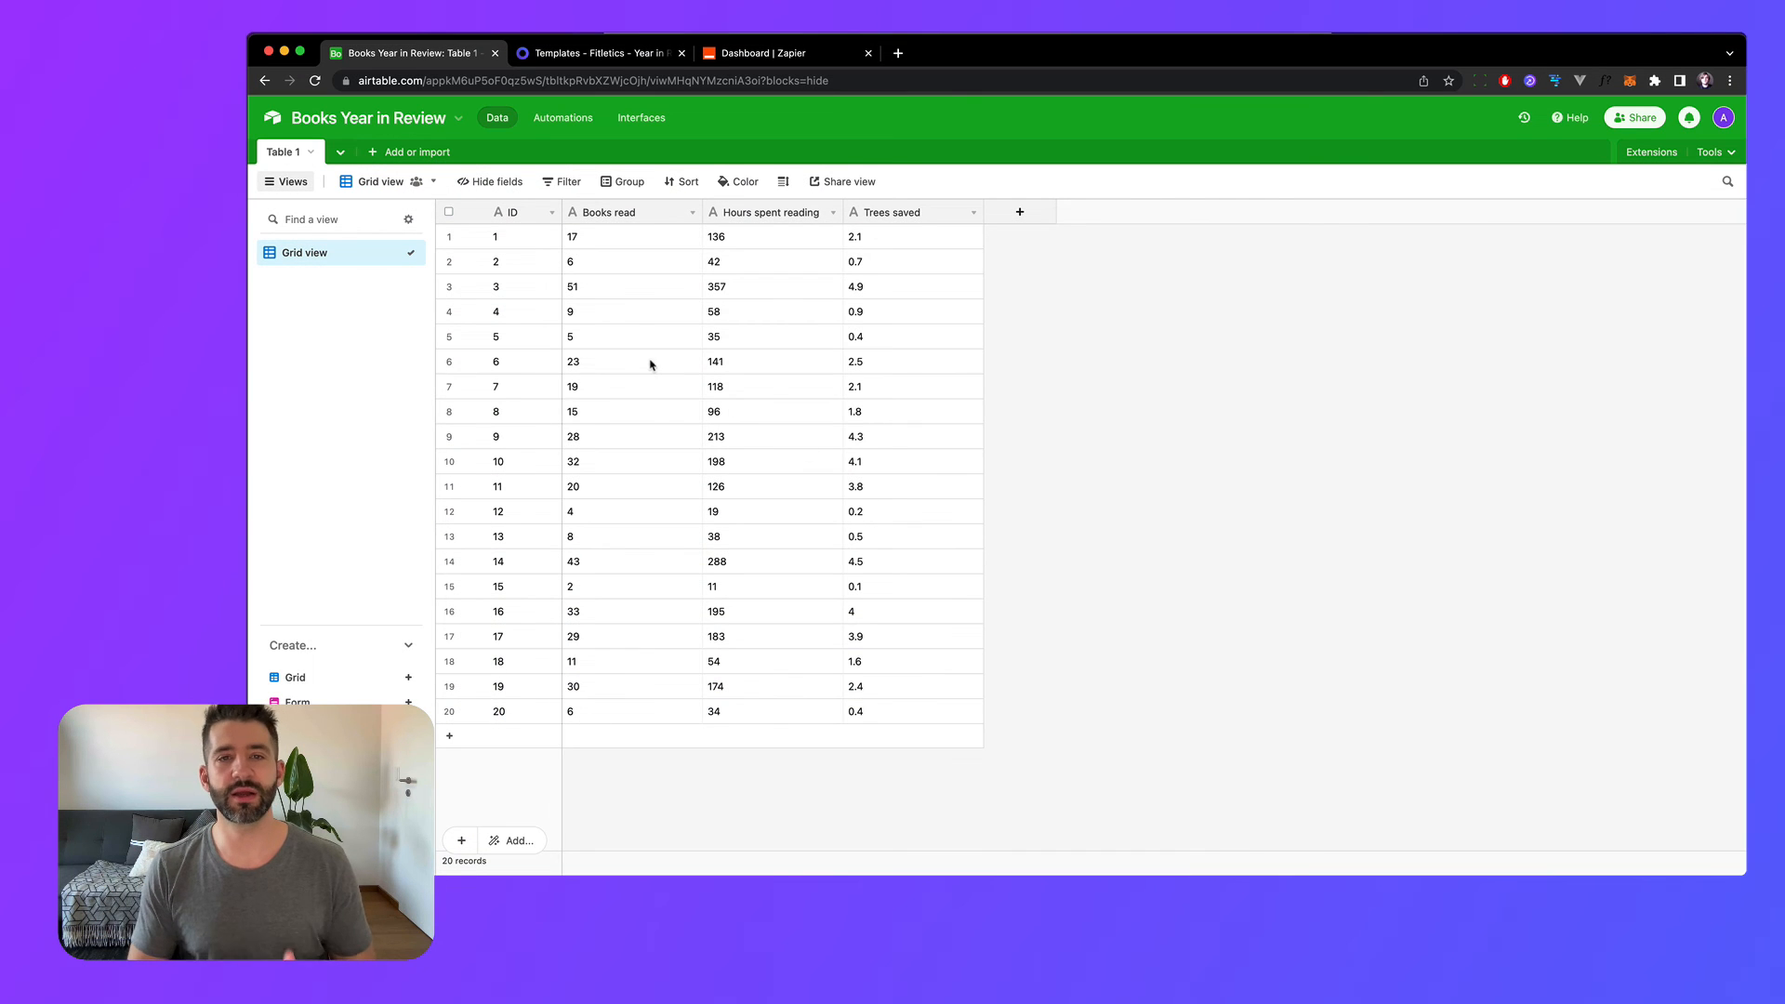
# Step: Highlight the Books read, Hours spent reading and Trees saved data in the Airtable table, and switch to the Placid templates
pyautogui.moveTo(633, 240); pyautogui.dragTo(905, 698)
pyautogui.click(699, 428)
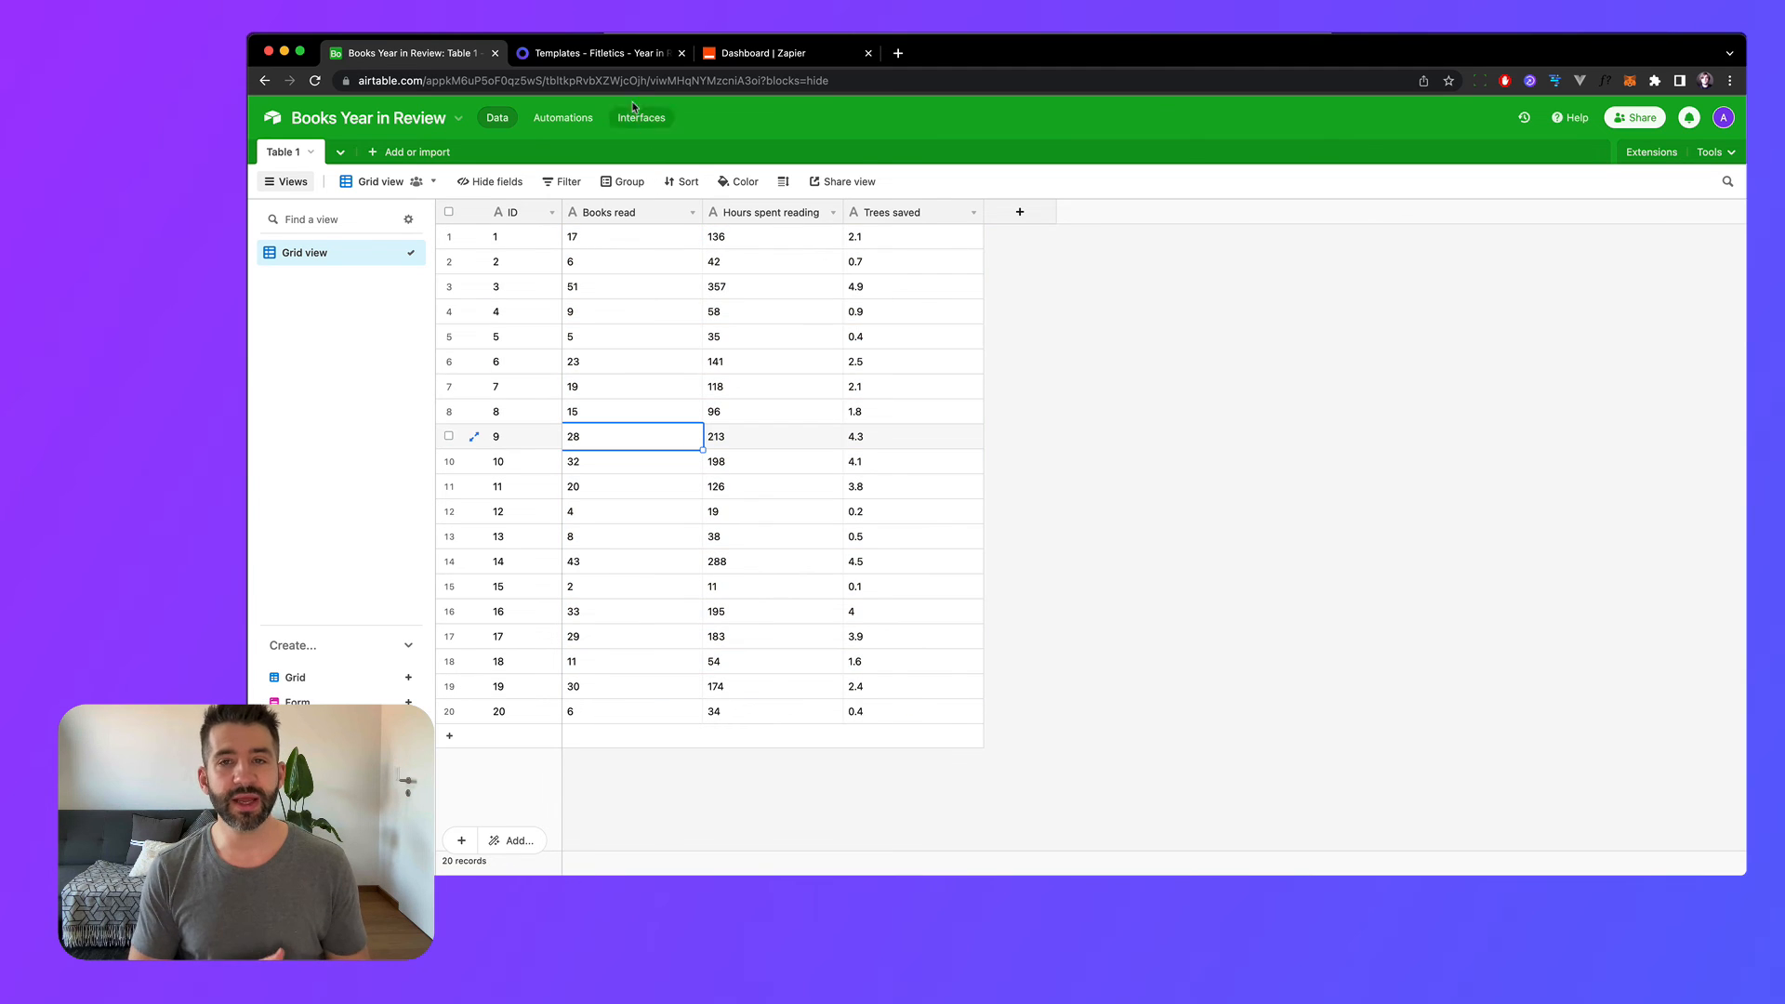
pyautogui.click(631, 57)
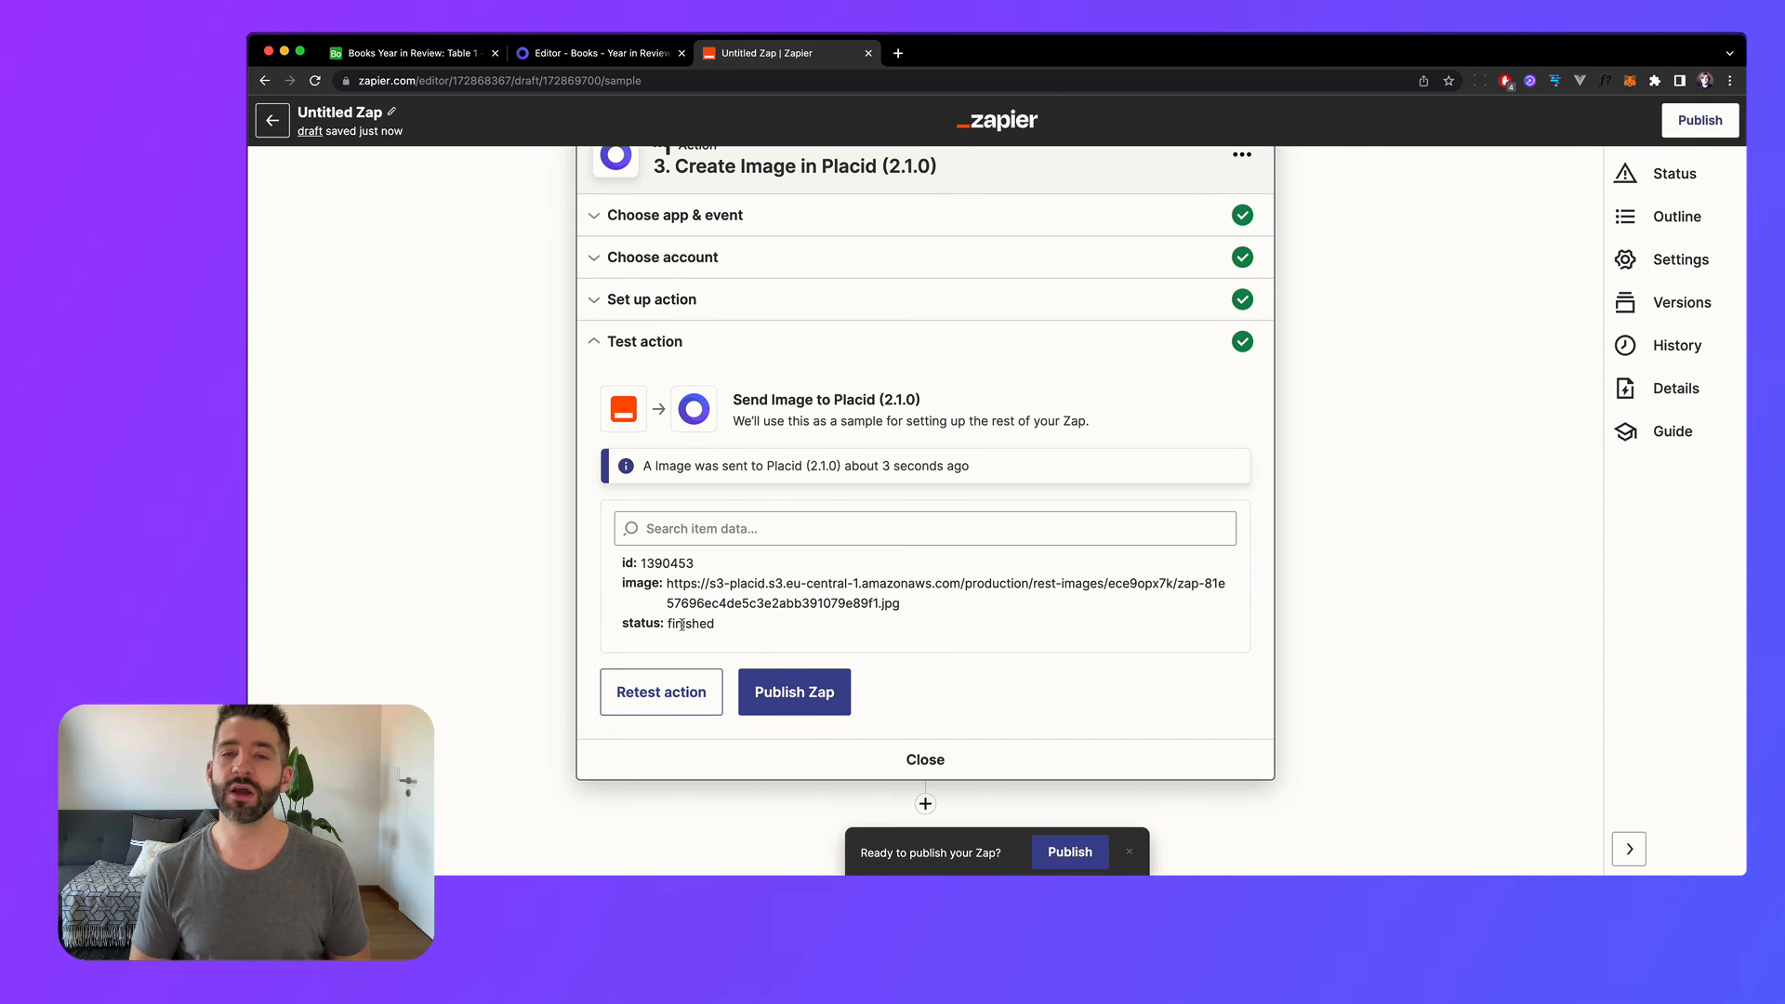
# Step: Copy the image link from the Create Image in Placid test result and load it in a new tab
pyautogui.moveTo(634, 623); pyautogui.dragTo(897, 602)
pyautogui.rightClick(881, 599)
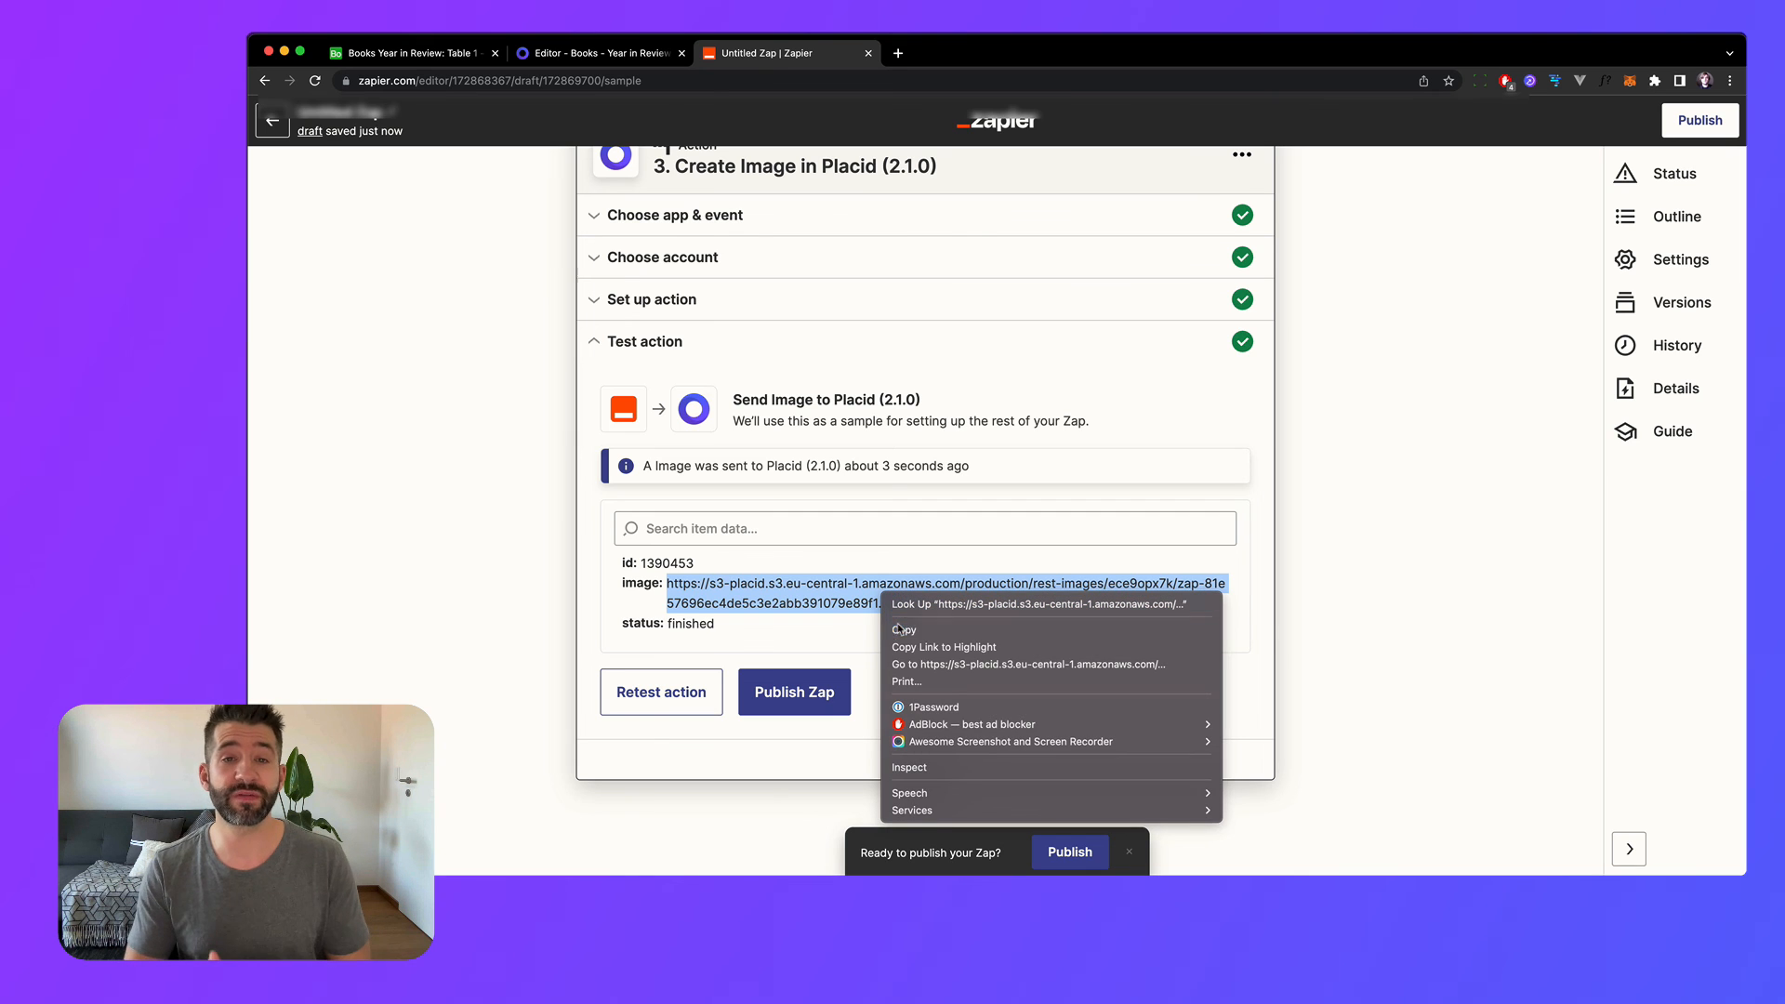
pyautogui.click(901, 627)
pyautogui.press('super+t')
pyautogui.press('super+v')
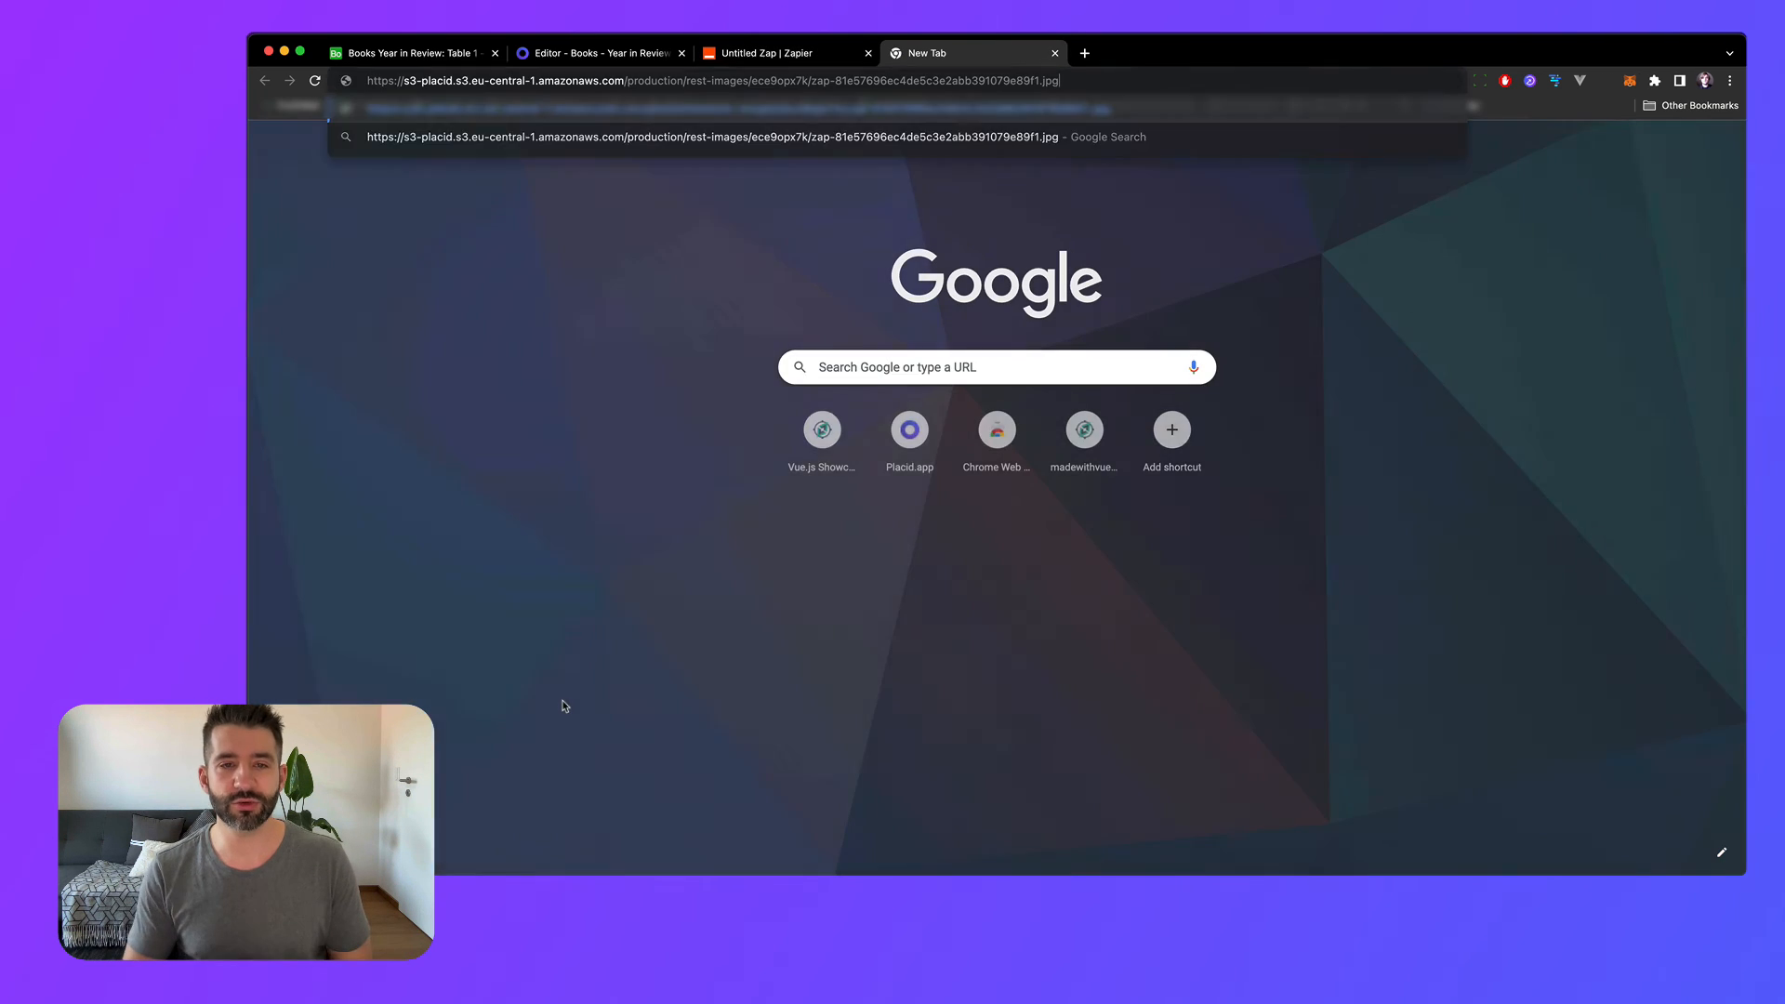
pyautogui.press('Return')
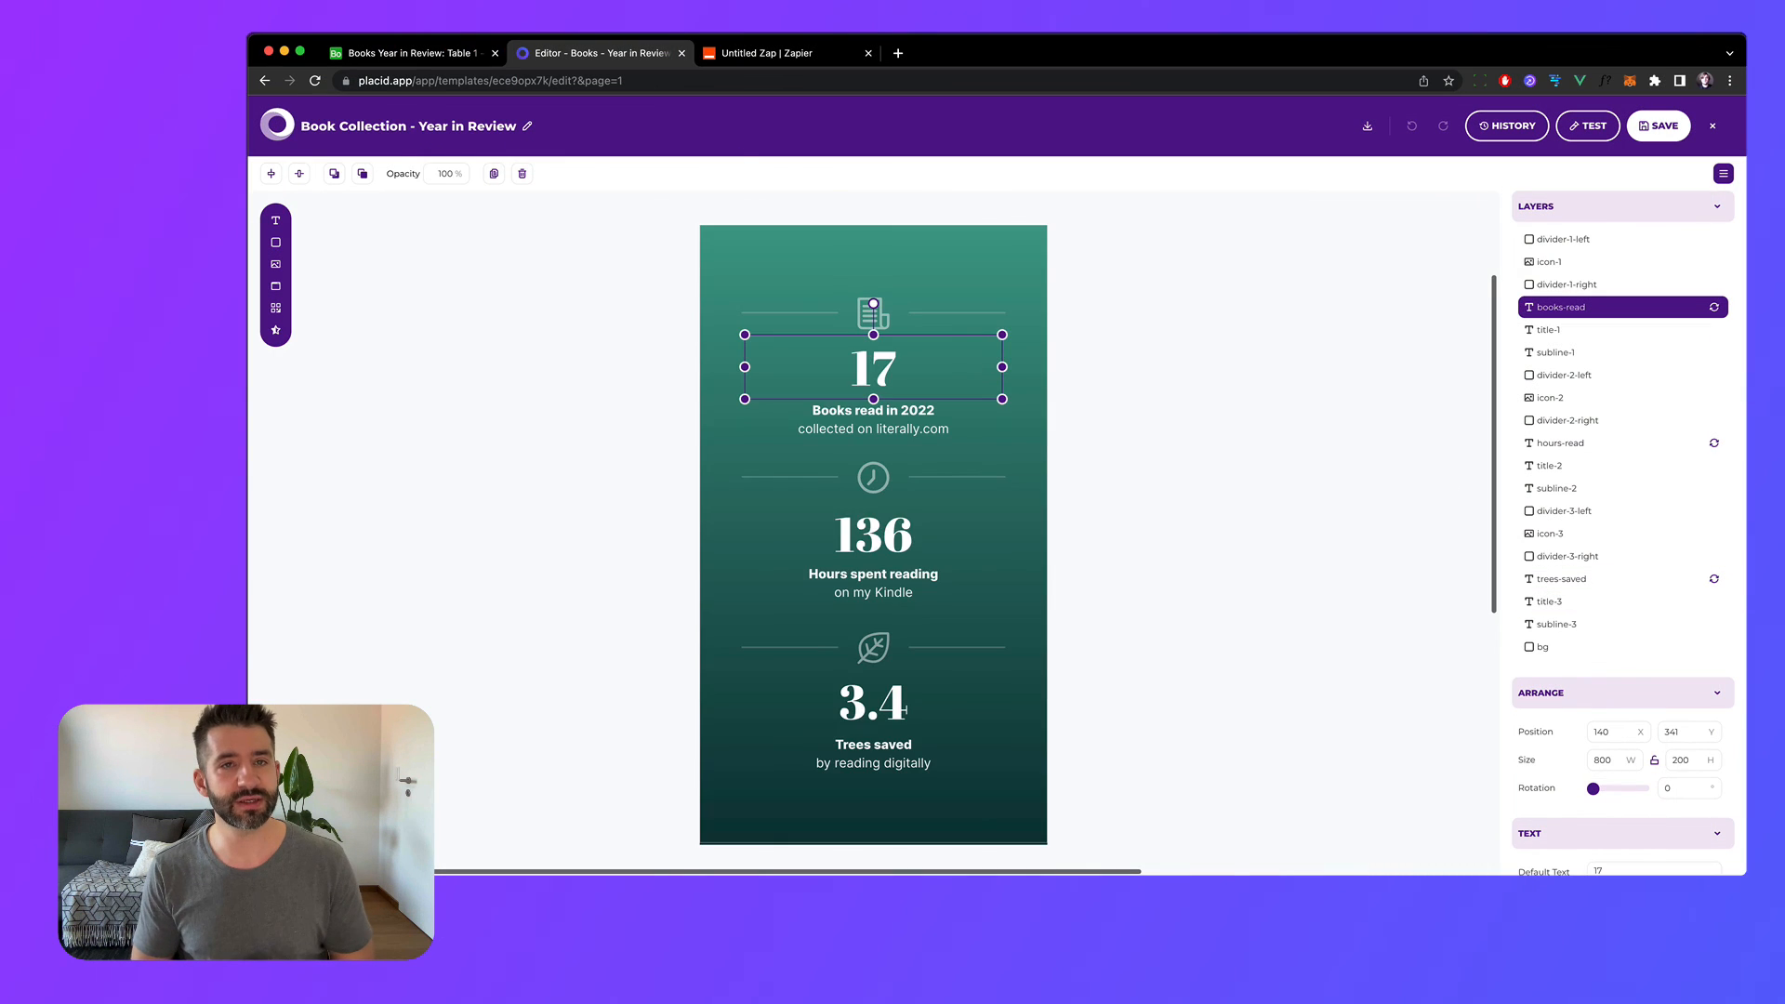
# Step: Switch from the Placid editor to Zapier and examine the Trees saved, Hours read and Books read layer fields
pyautogui.click(835, 56)
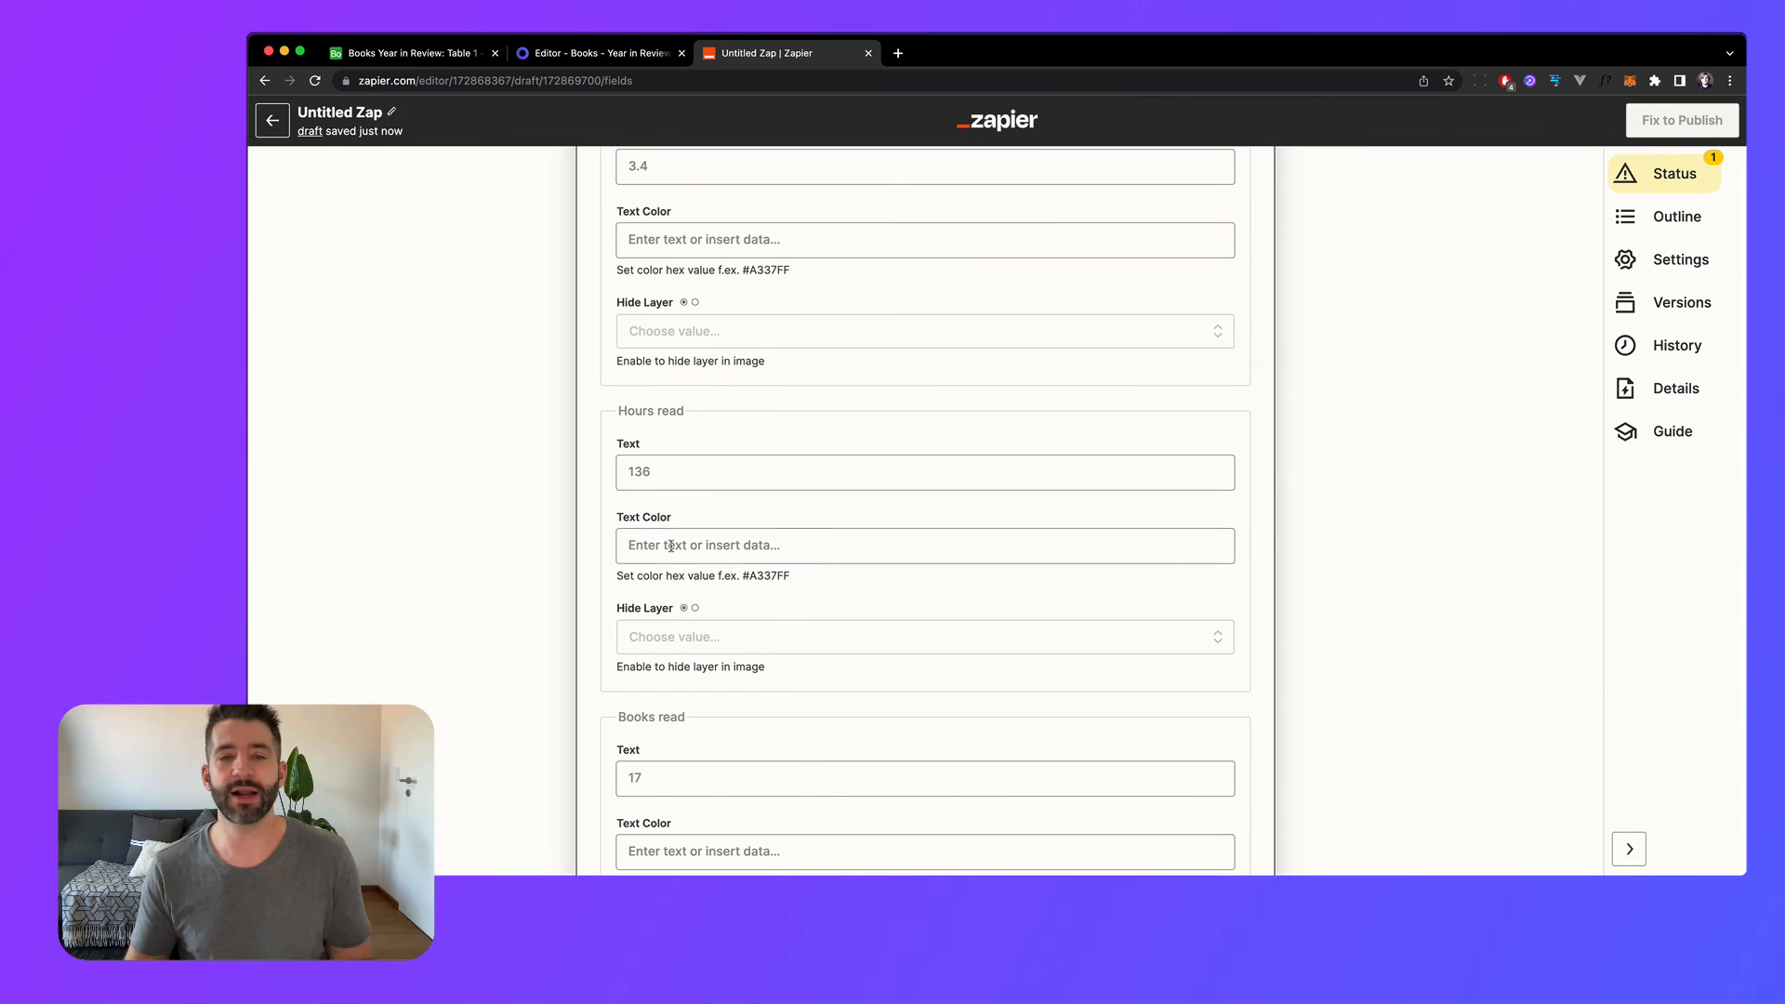
pyautogui.scroll(5, 679, 581)
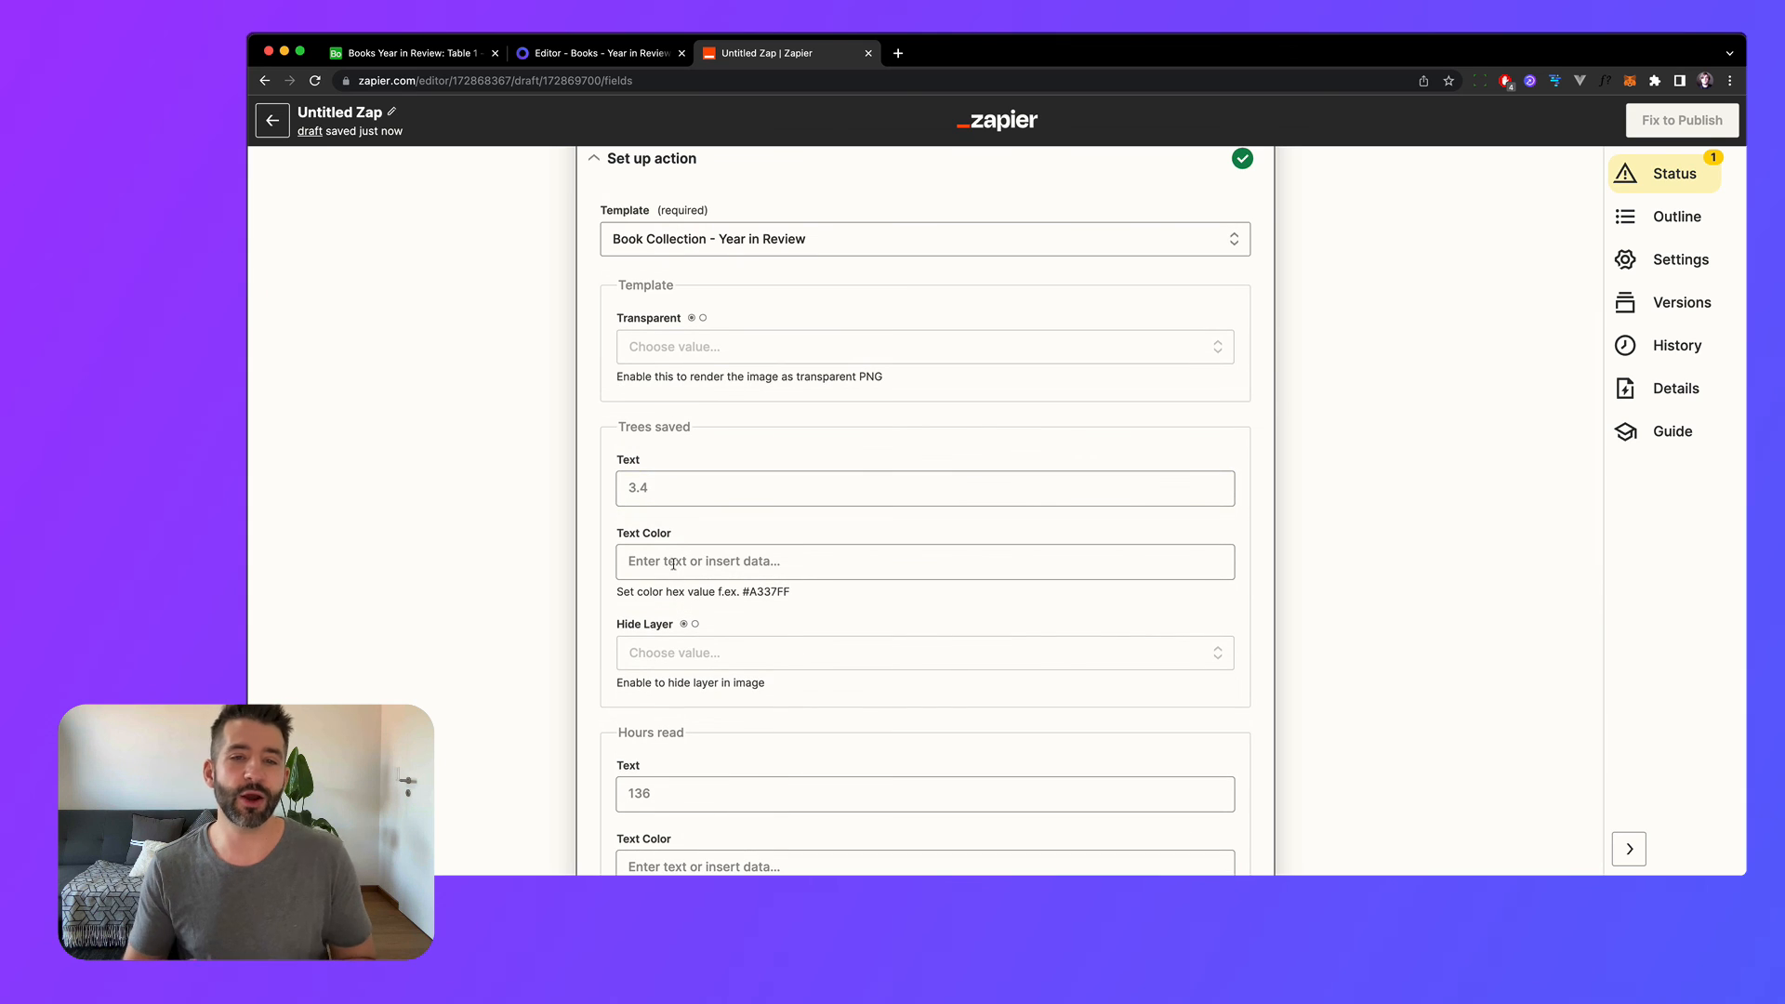
pyautogui.scroll(-6, 685, 540)
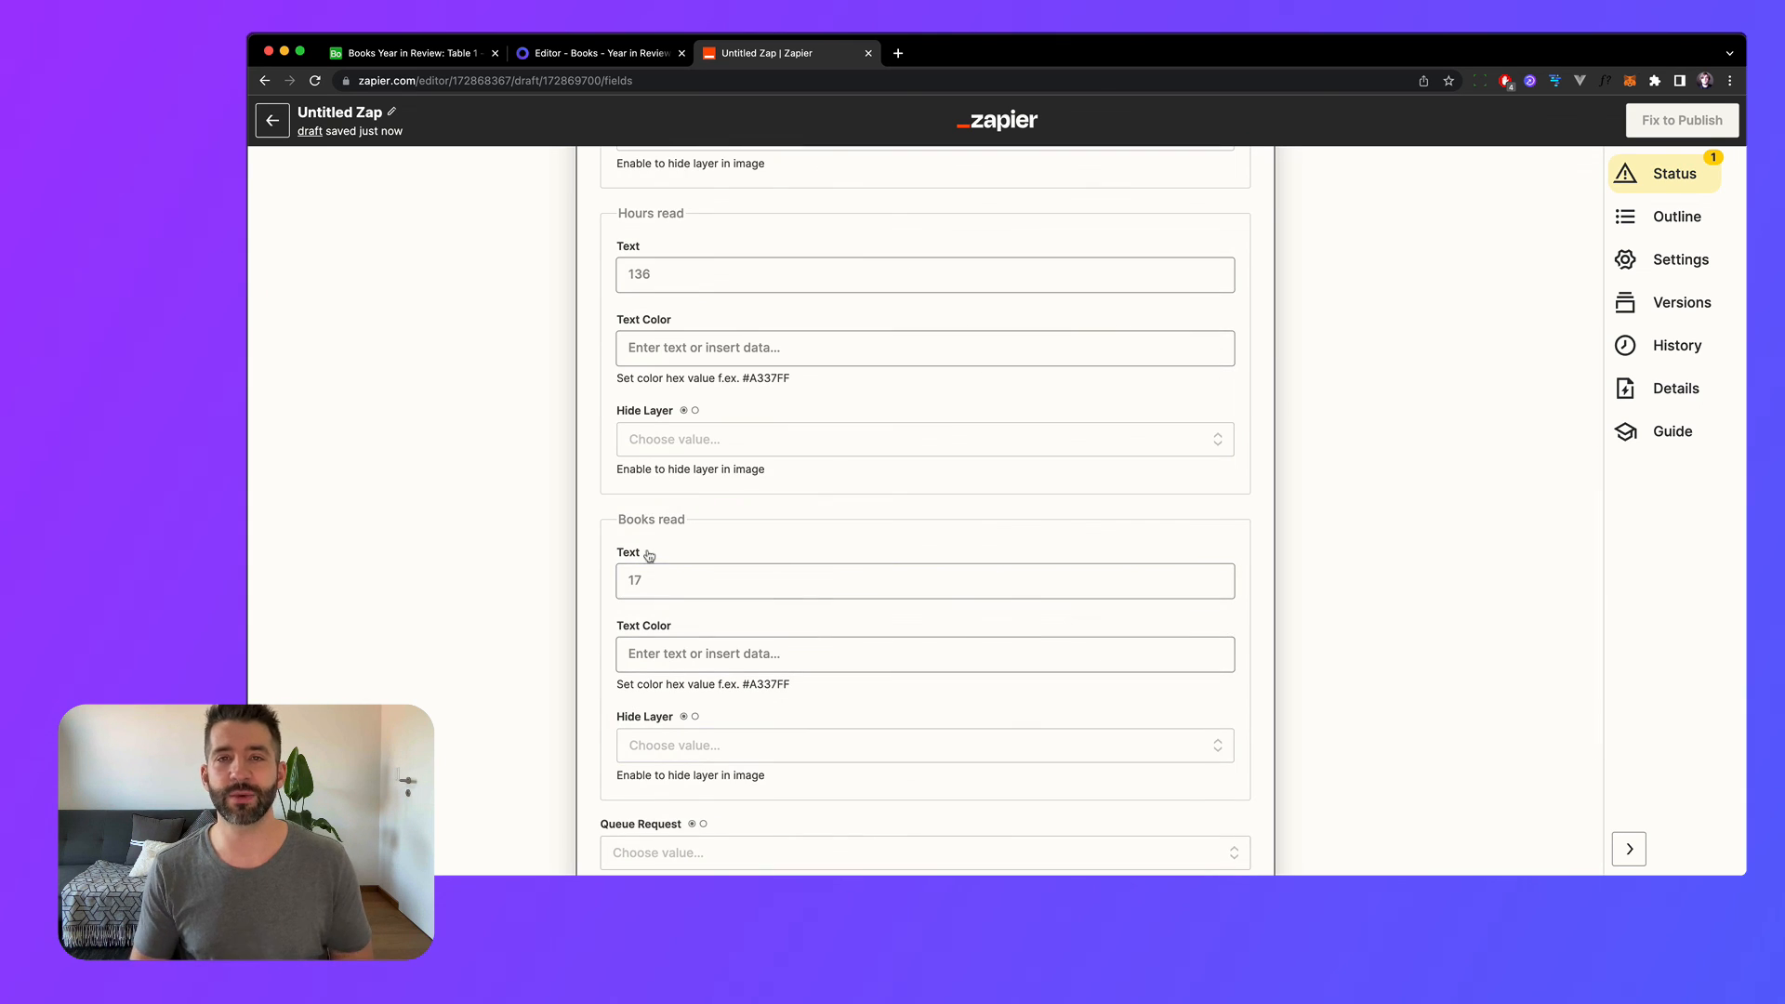
pyautogui.scroll(-3, 688, 637)
pyautogui.scroll(4, 688, 626)
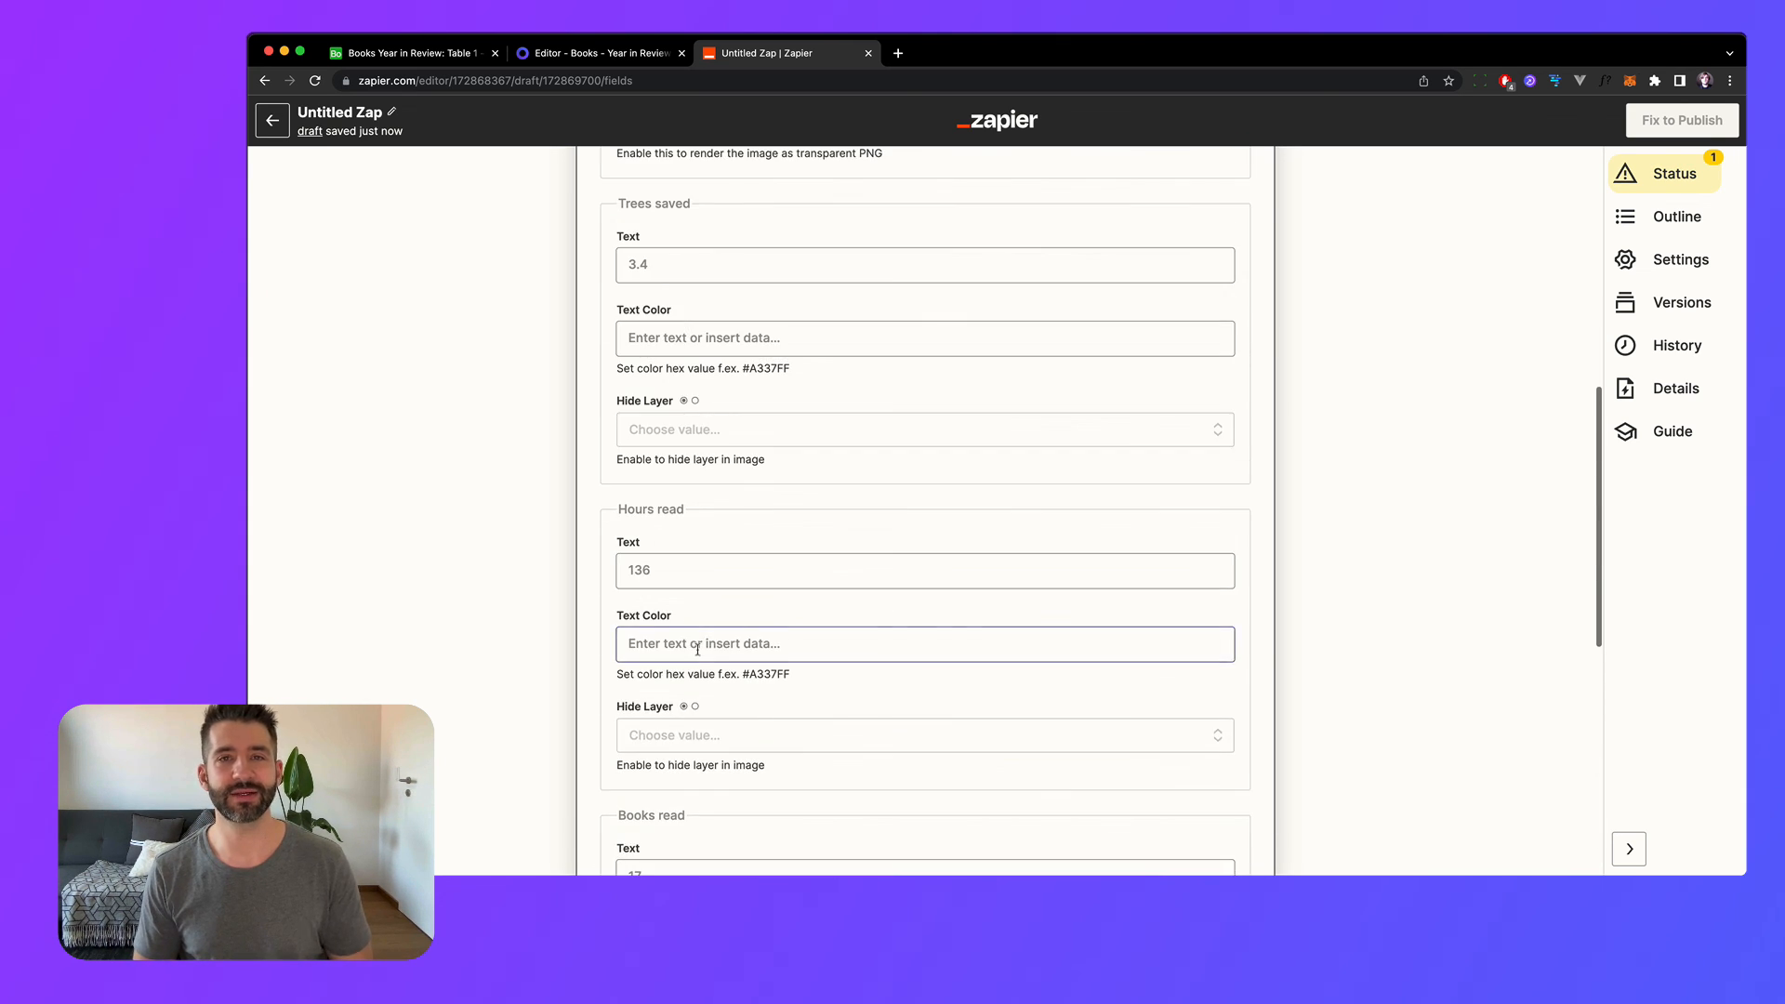